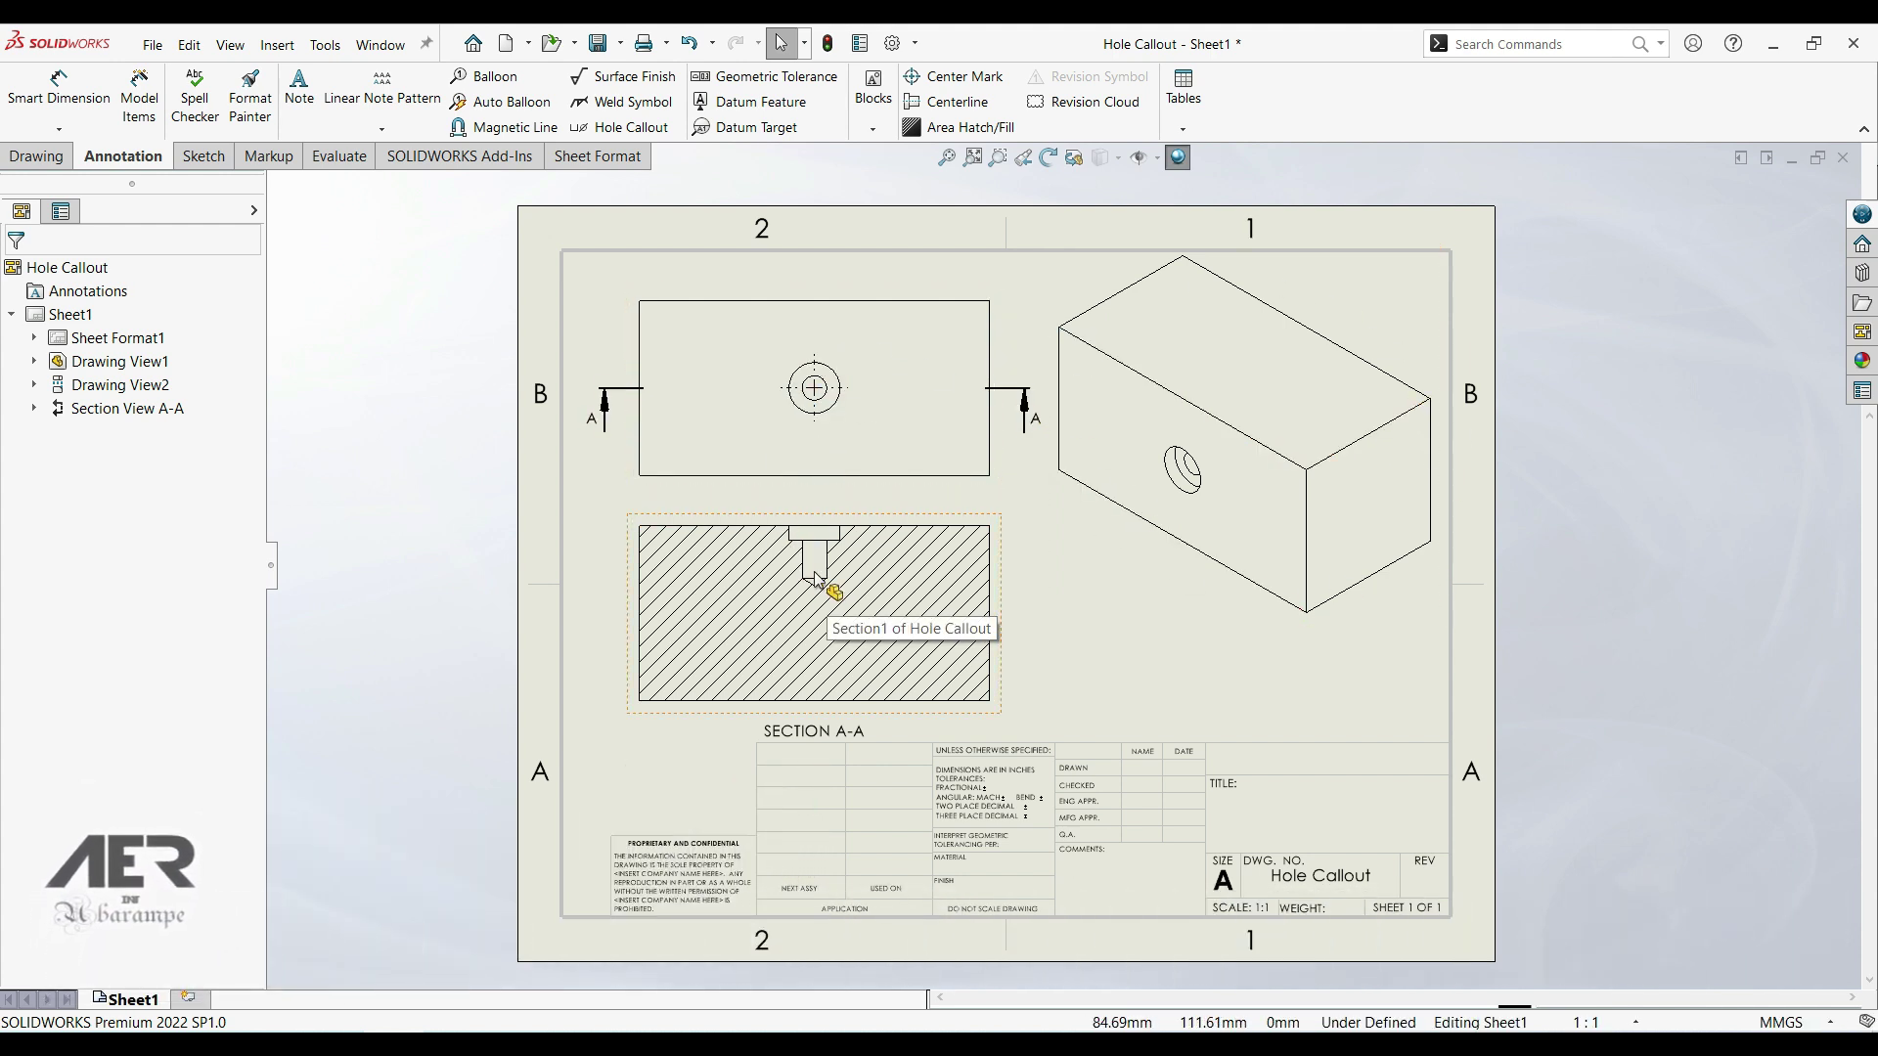
Dimension the counterbore's diameter and the drilled hole's diameter in Section A-A, placing one above the block and the other below the hole.
scroll(826, 597, up, 3)
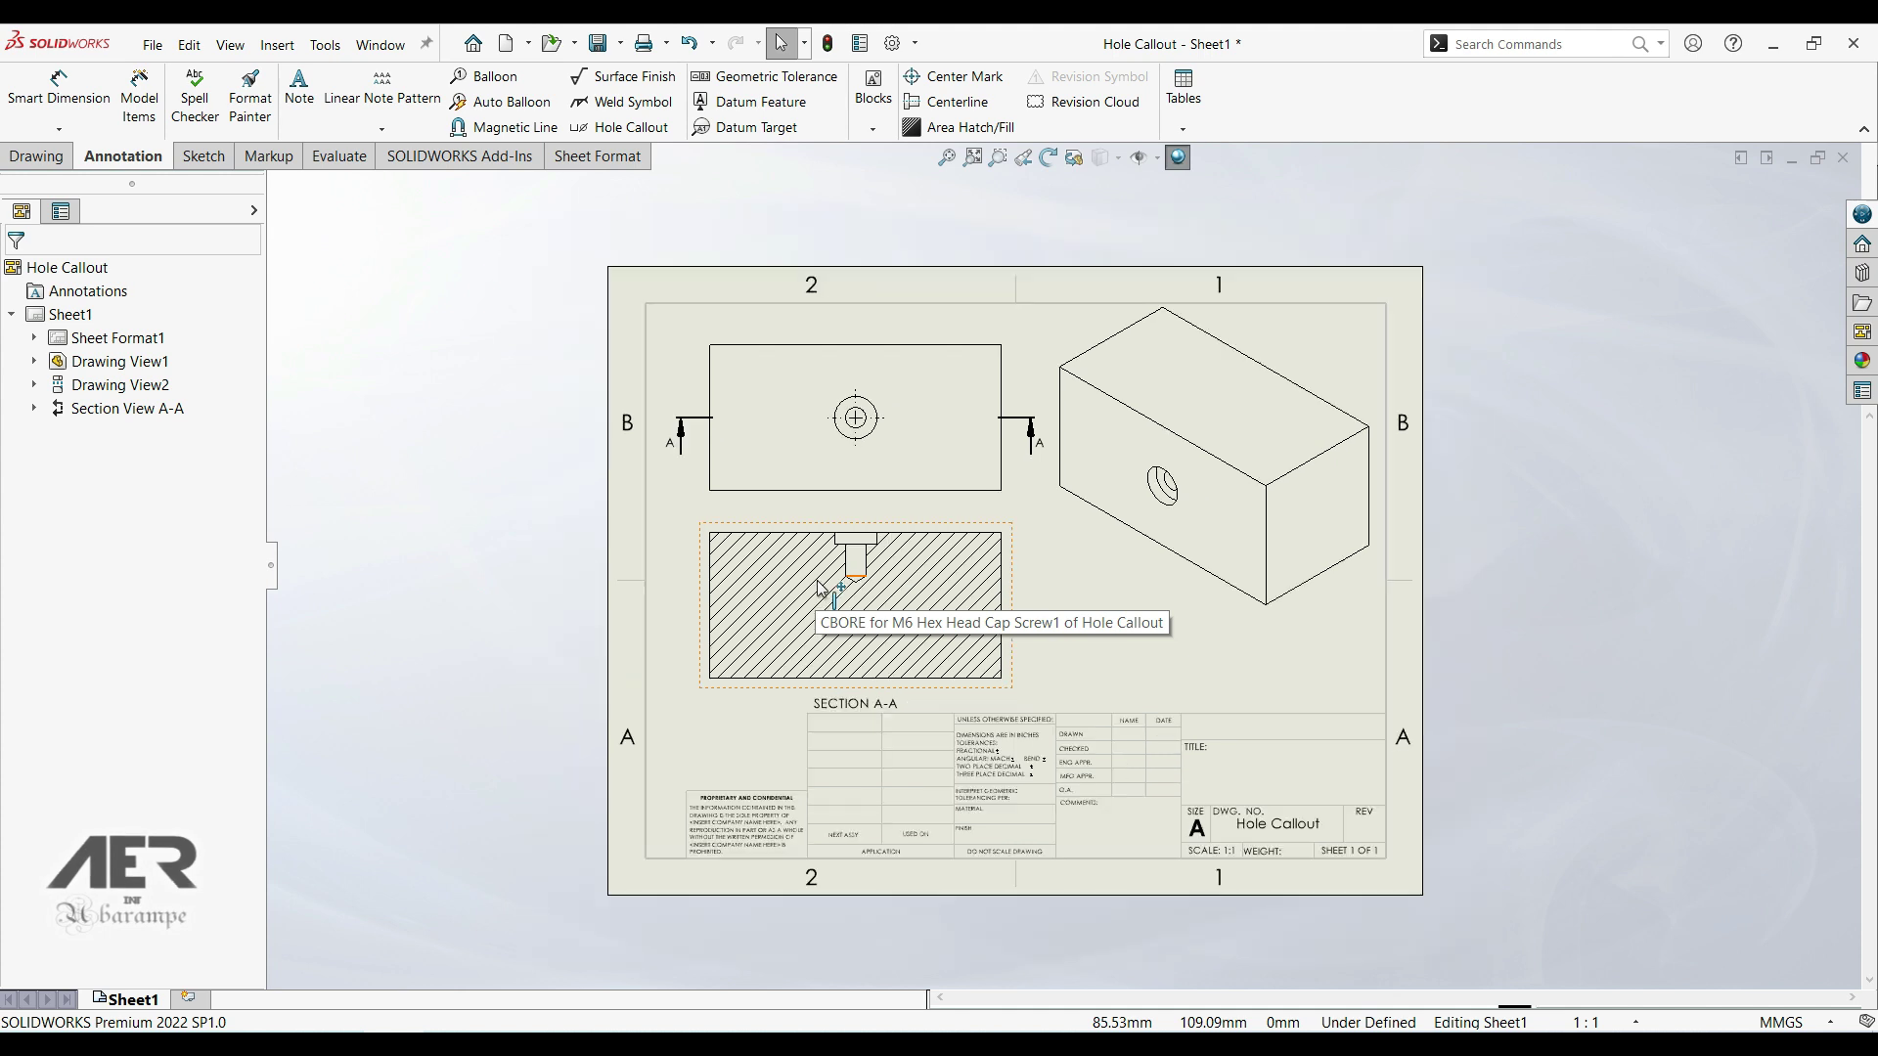
scroll(1037, 626, down, 2)
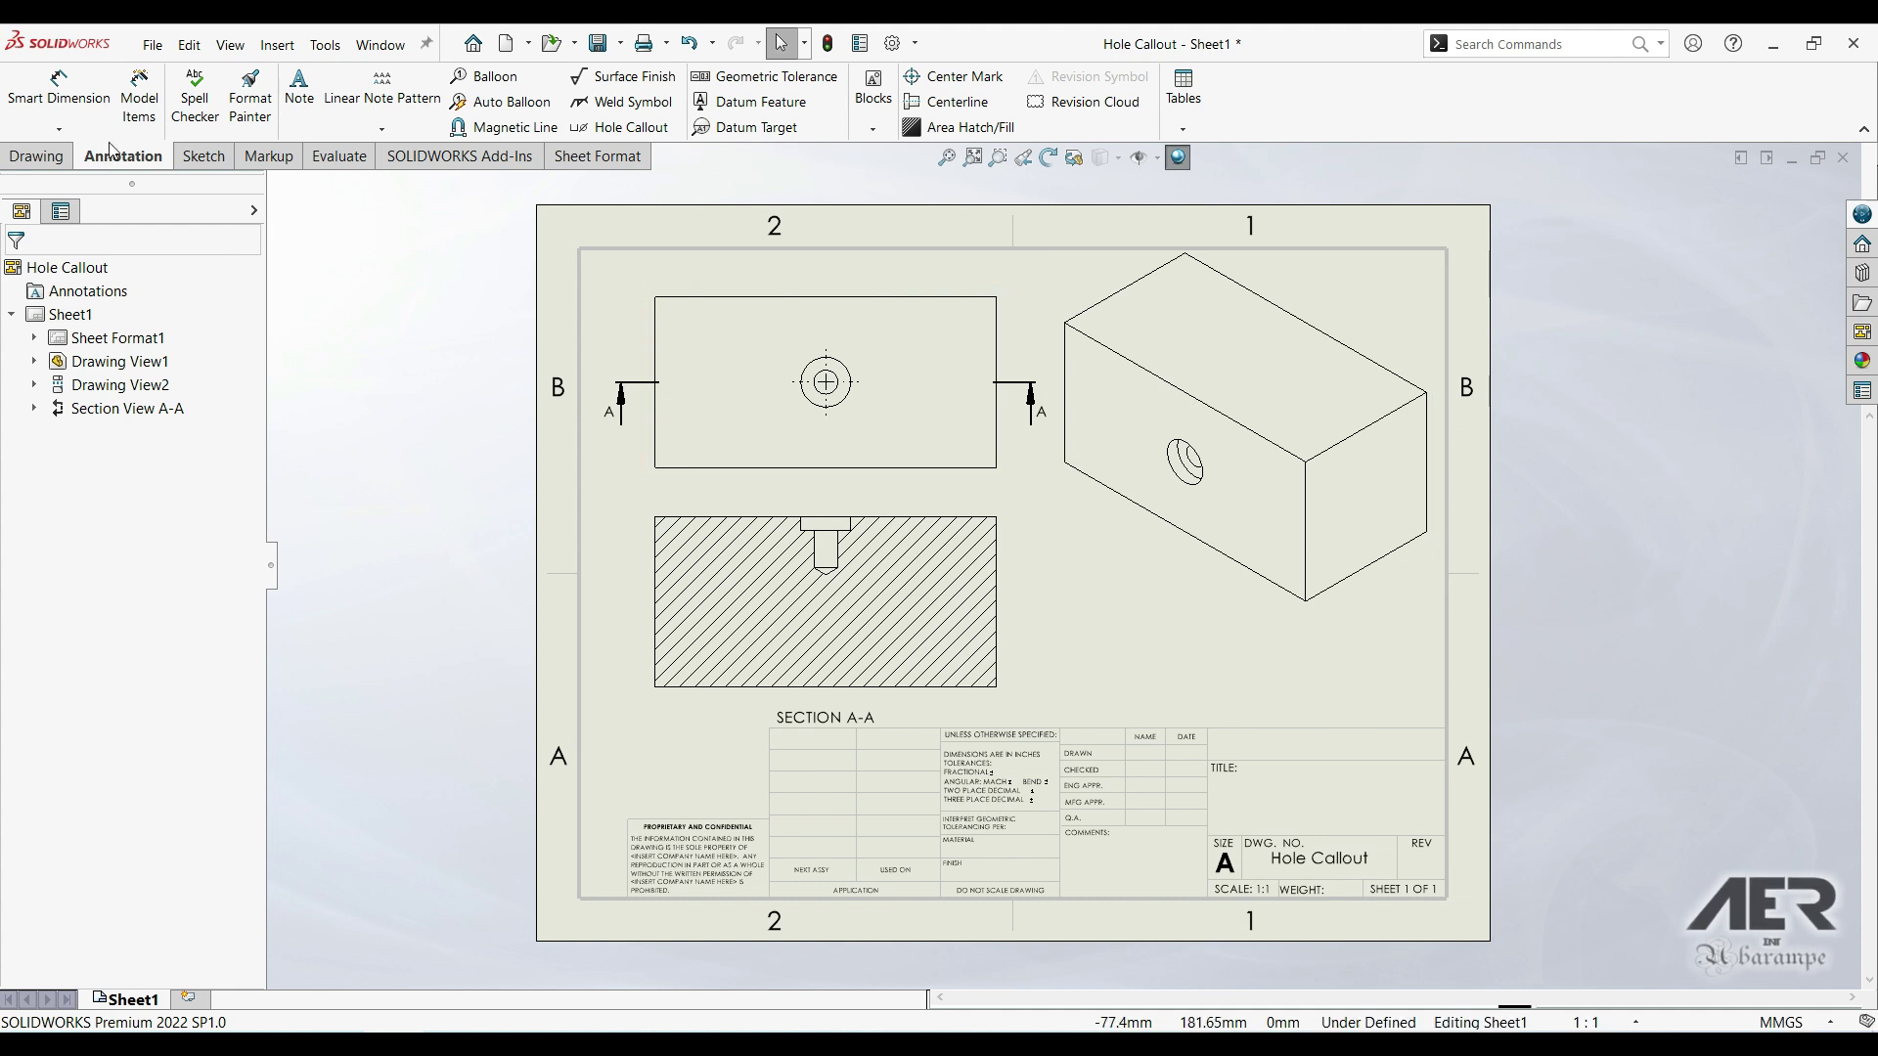
click(71, 113)
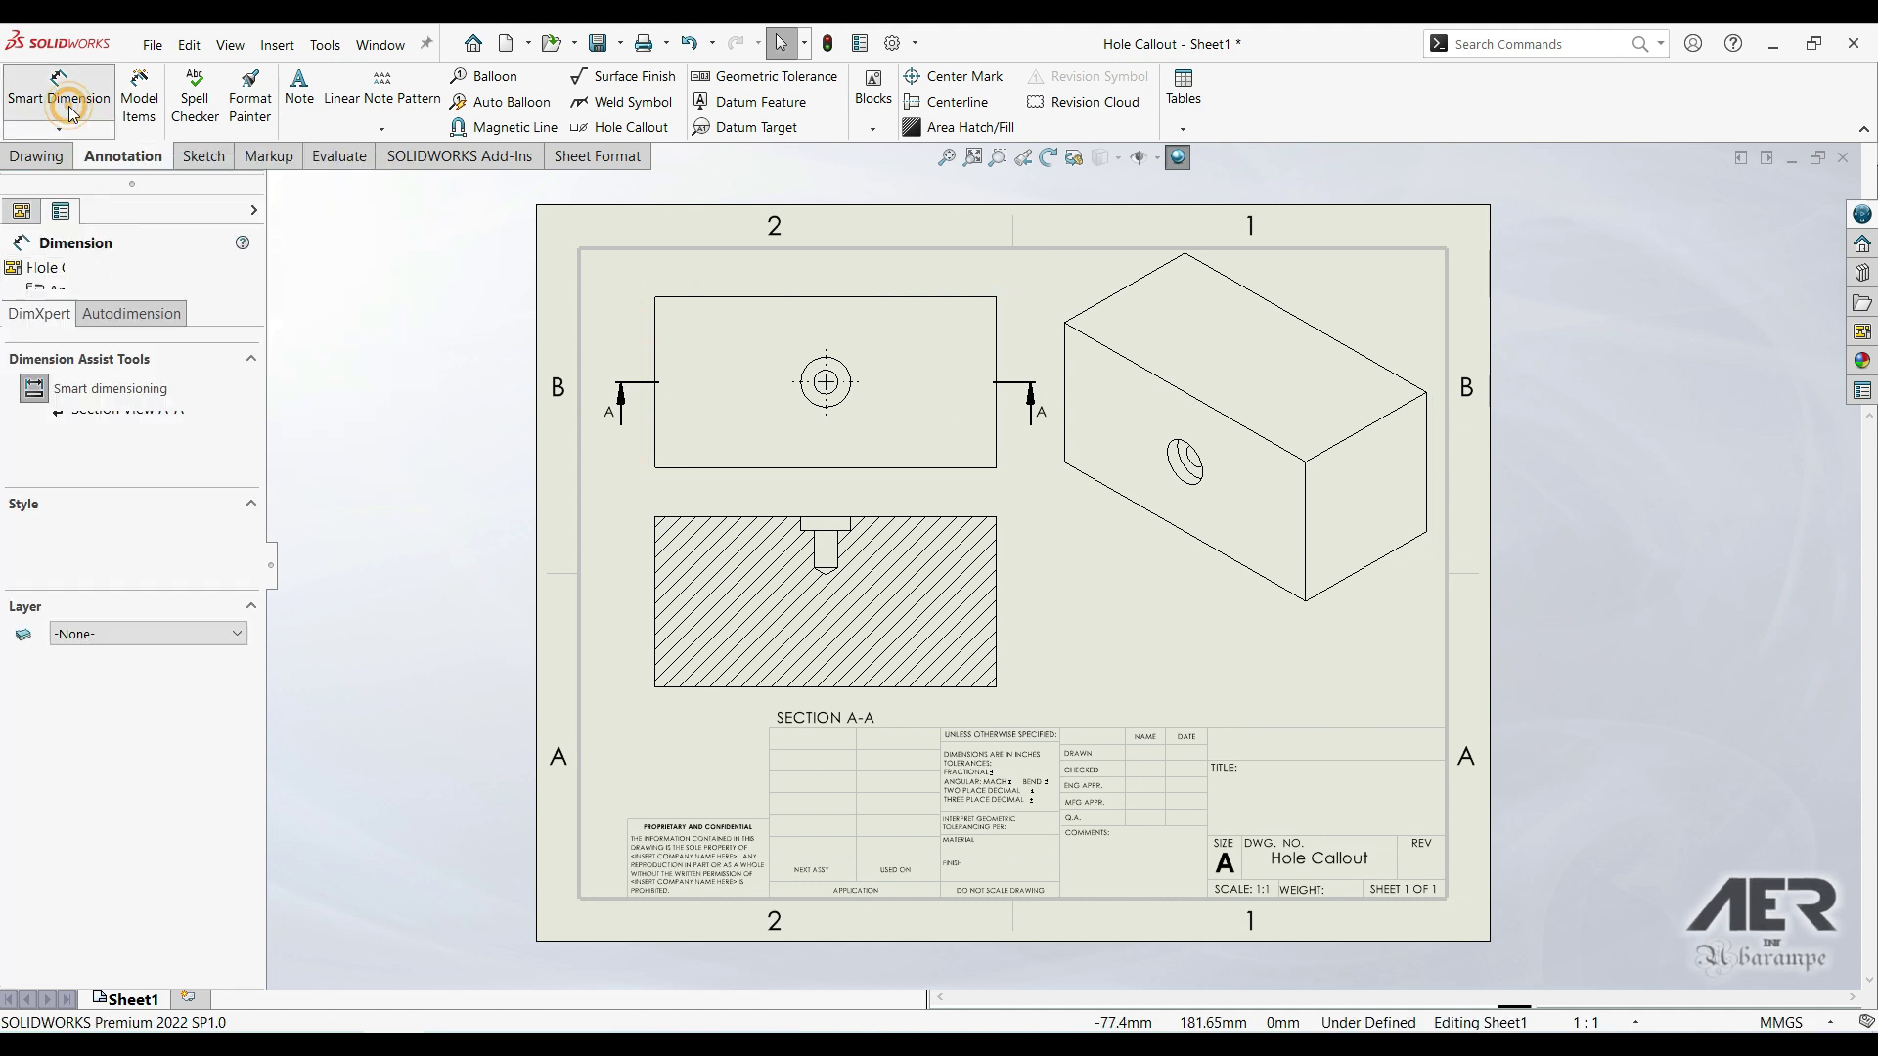
scroll(831, 528, down, 2)
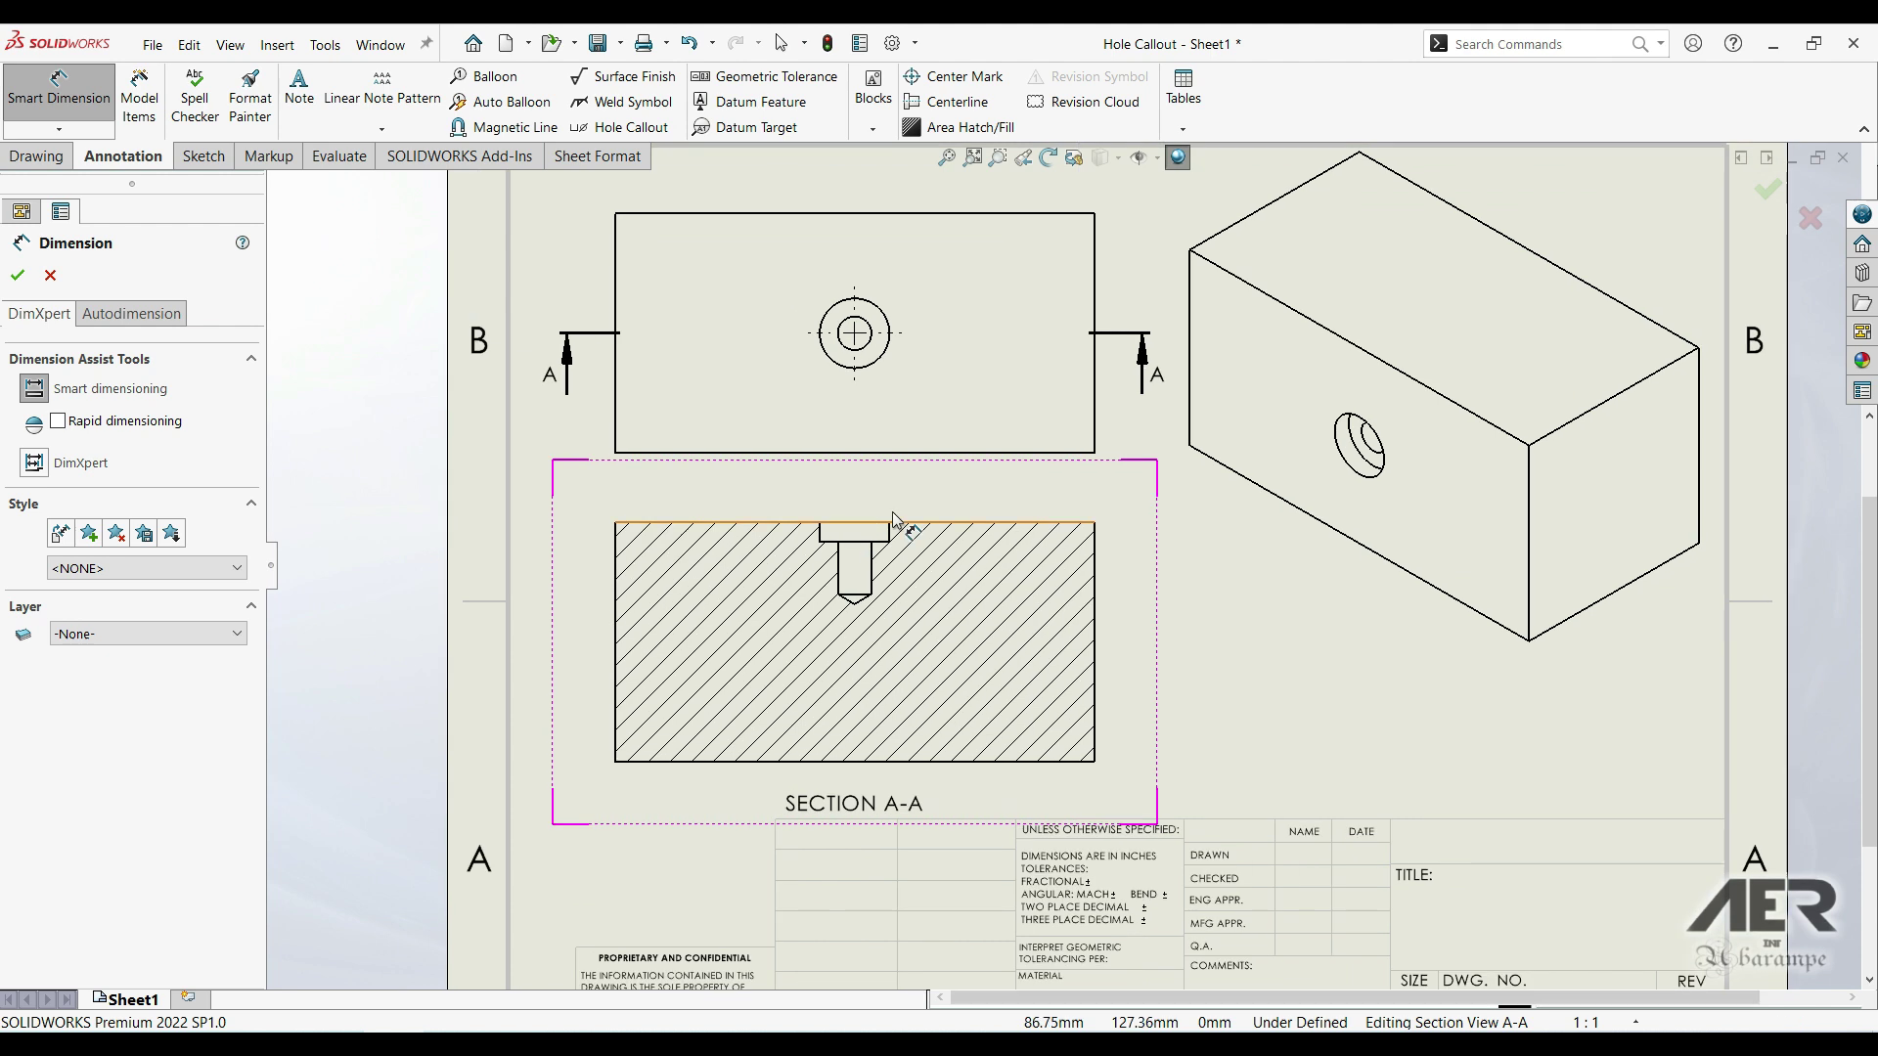
scroll(847, 531, down, 3)
click(821, 565)
click(957, 572)
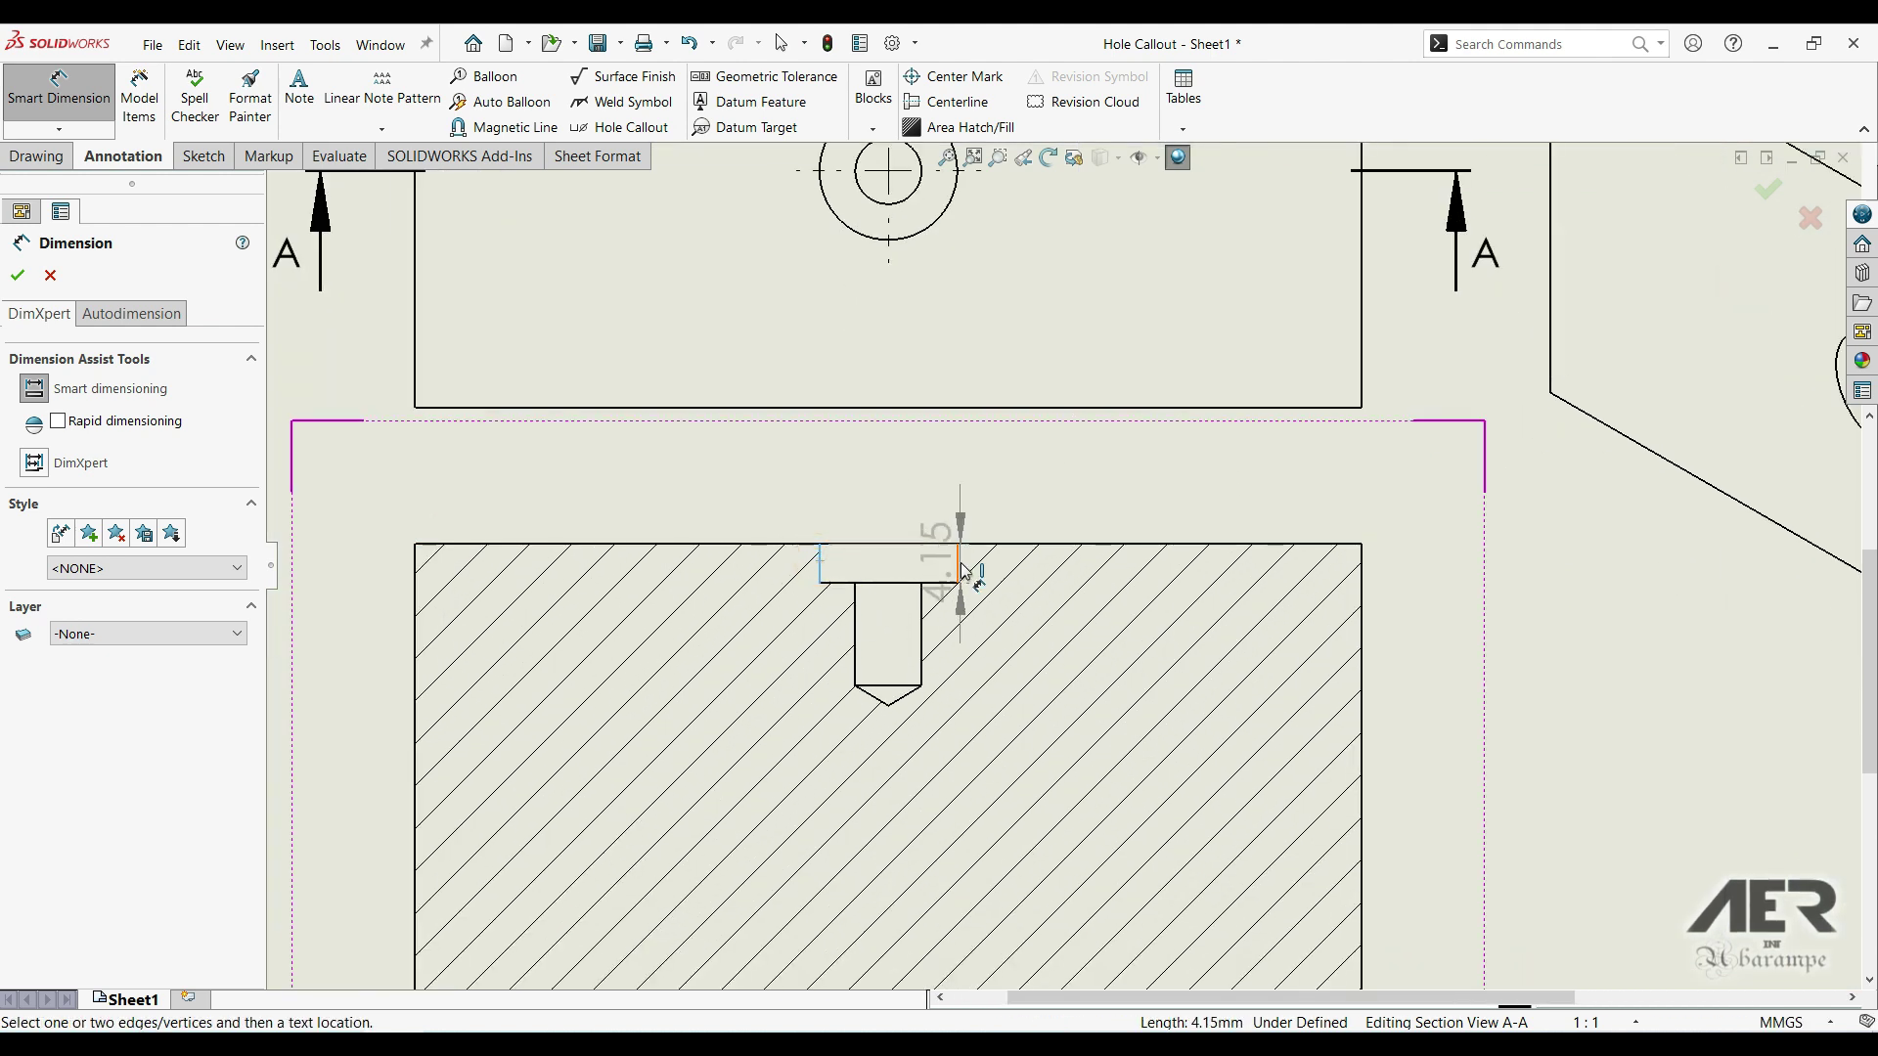
click(875, 462)
click(854, 649)
click(919, 649)
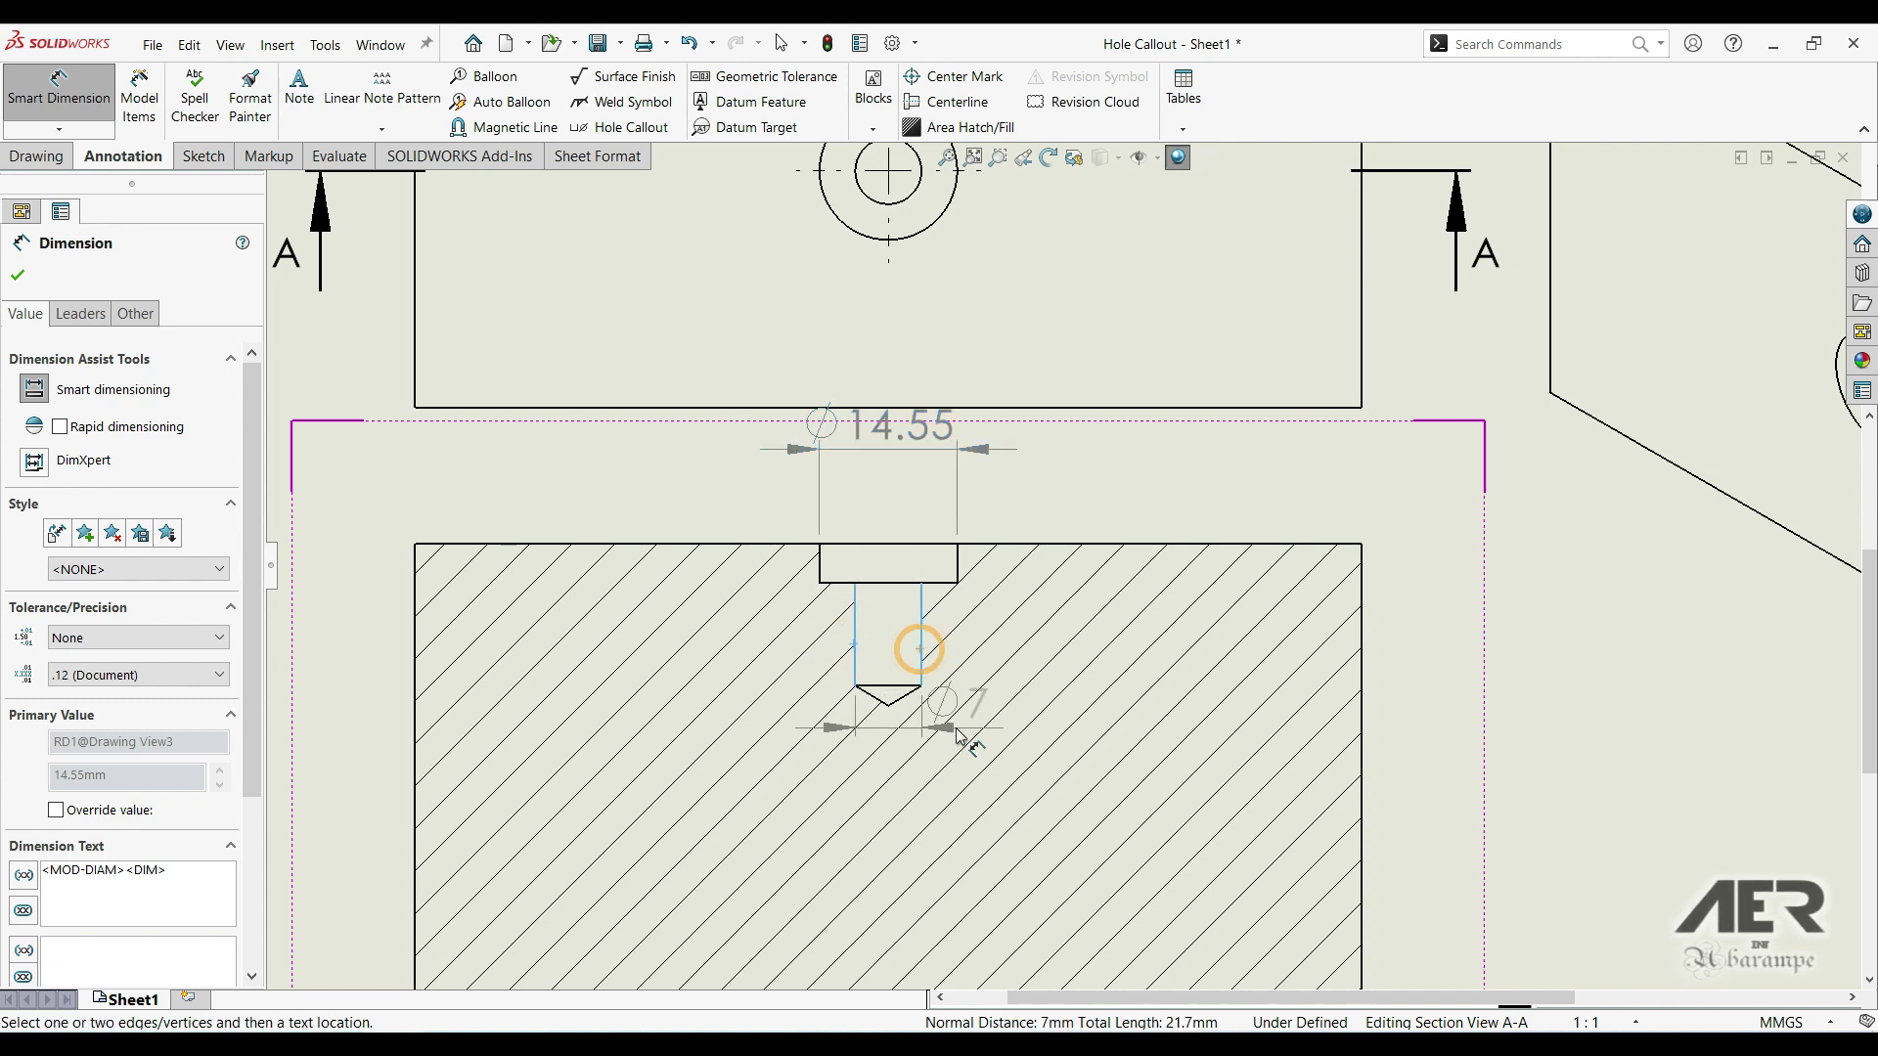
click(1017, 733)
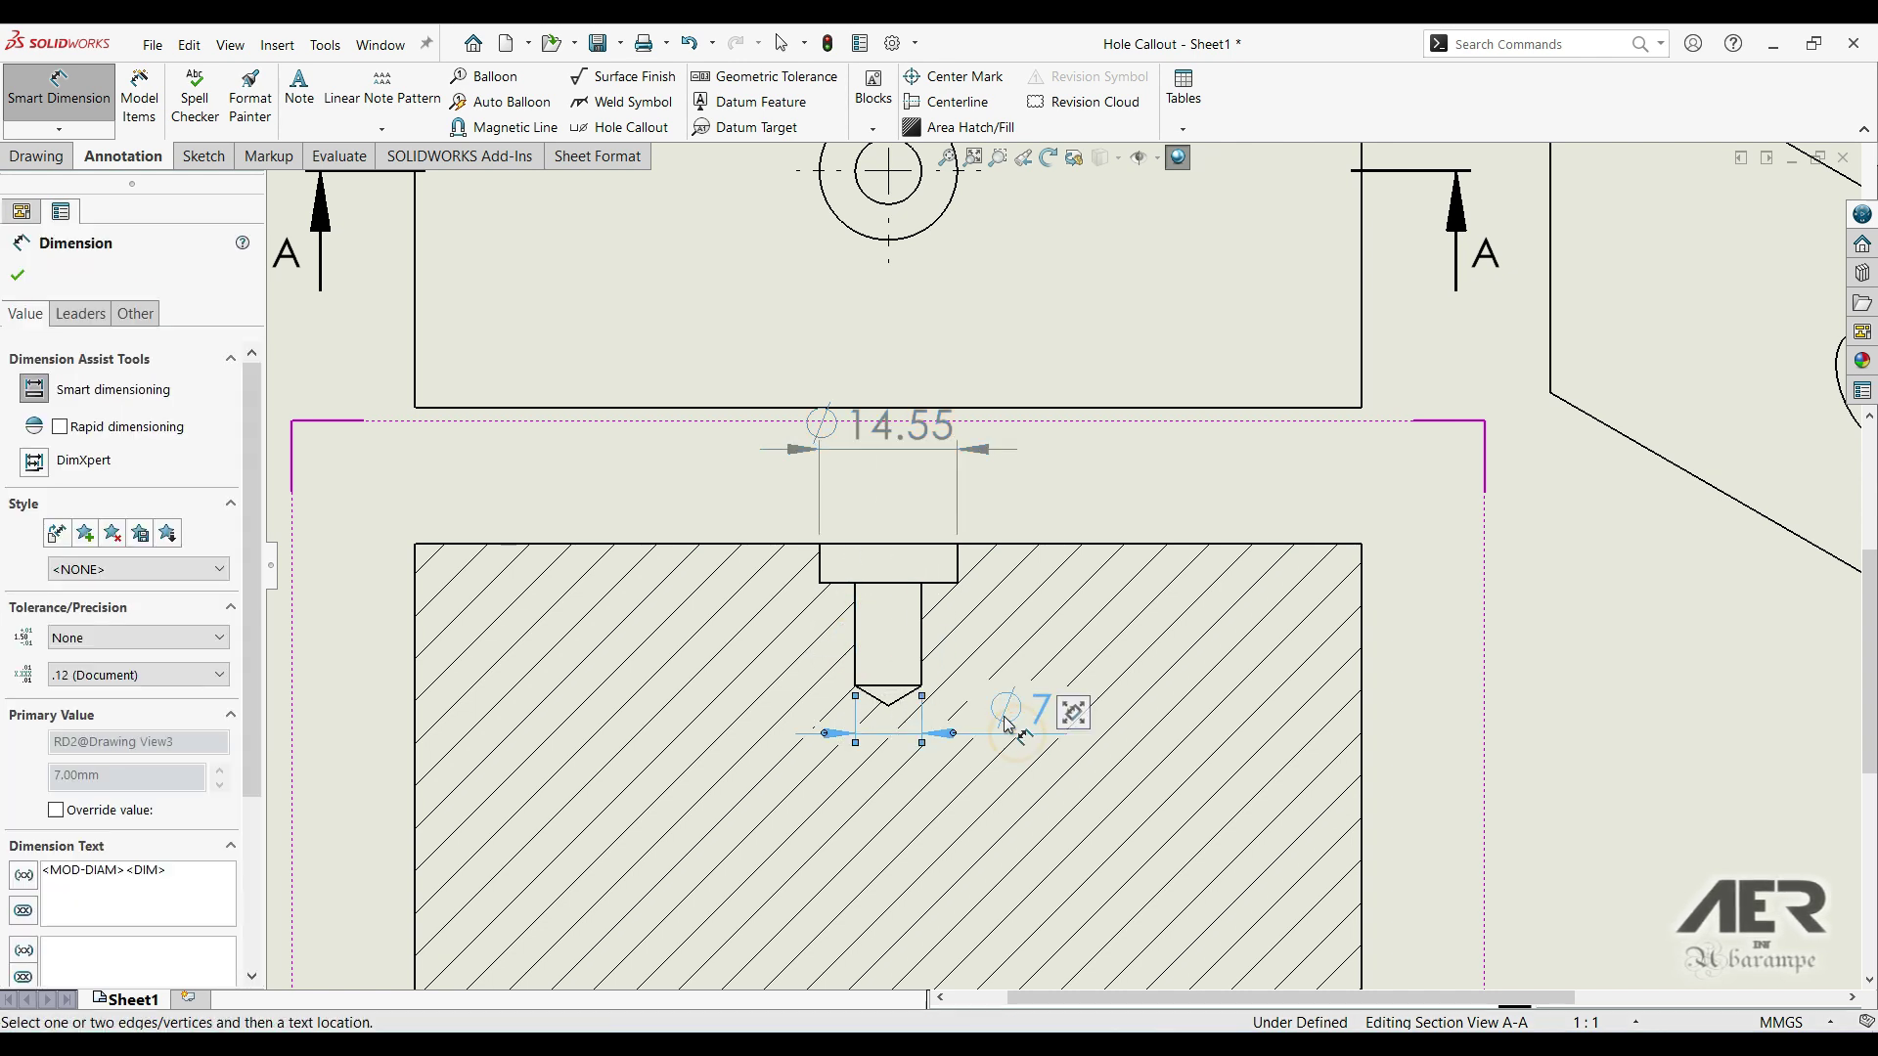
Dimension the counterbore's depth and the drilled hole's depth from the block's upper edge in Section A-A.
click(821, 565)
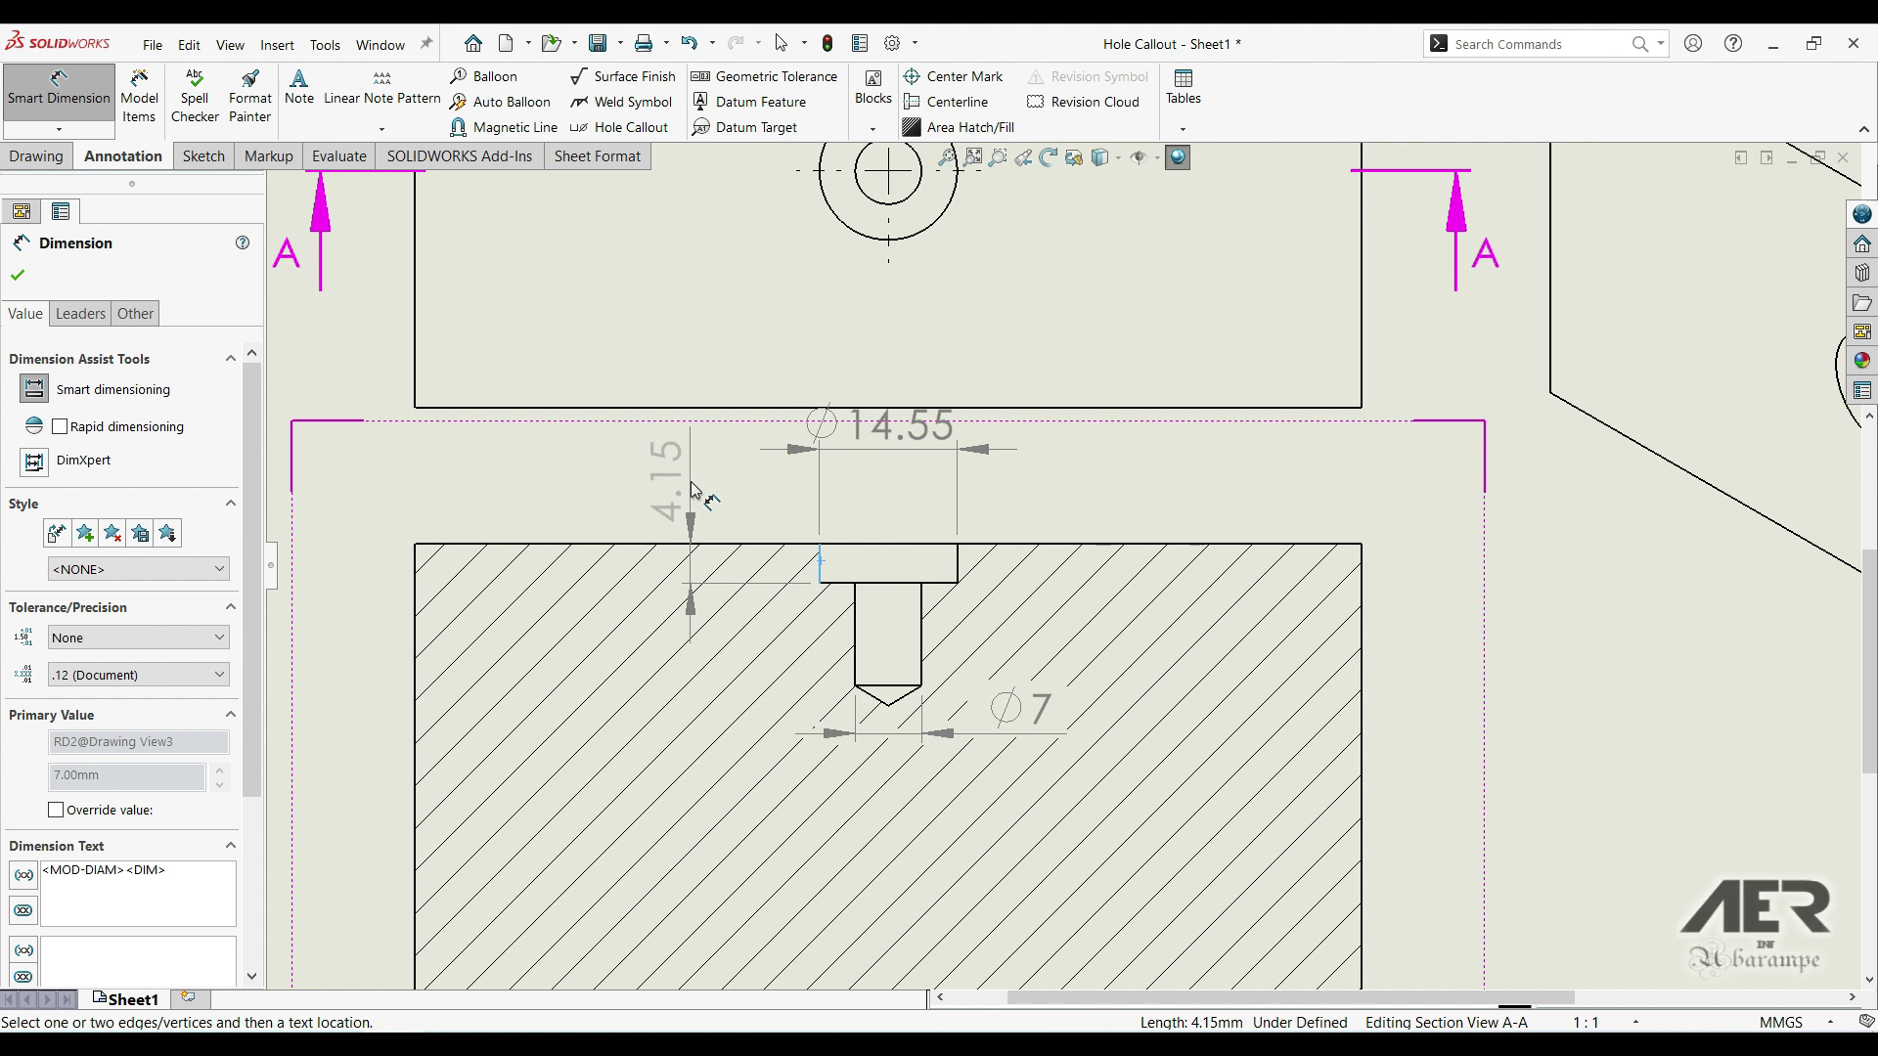
click(693, 484)
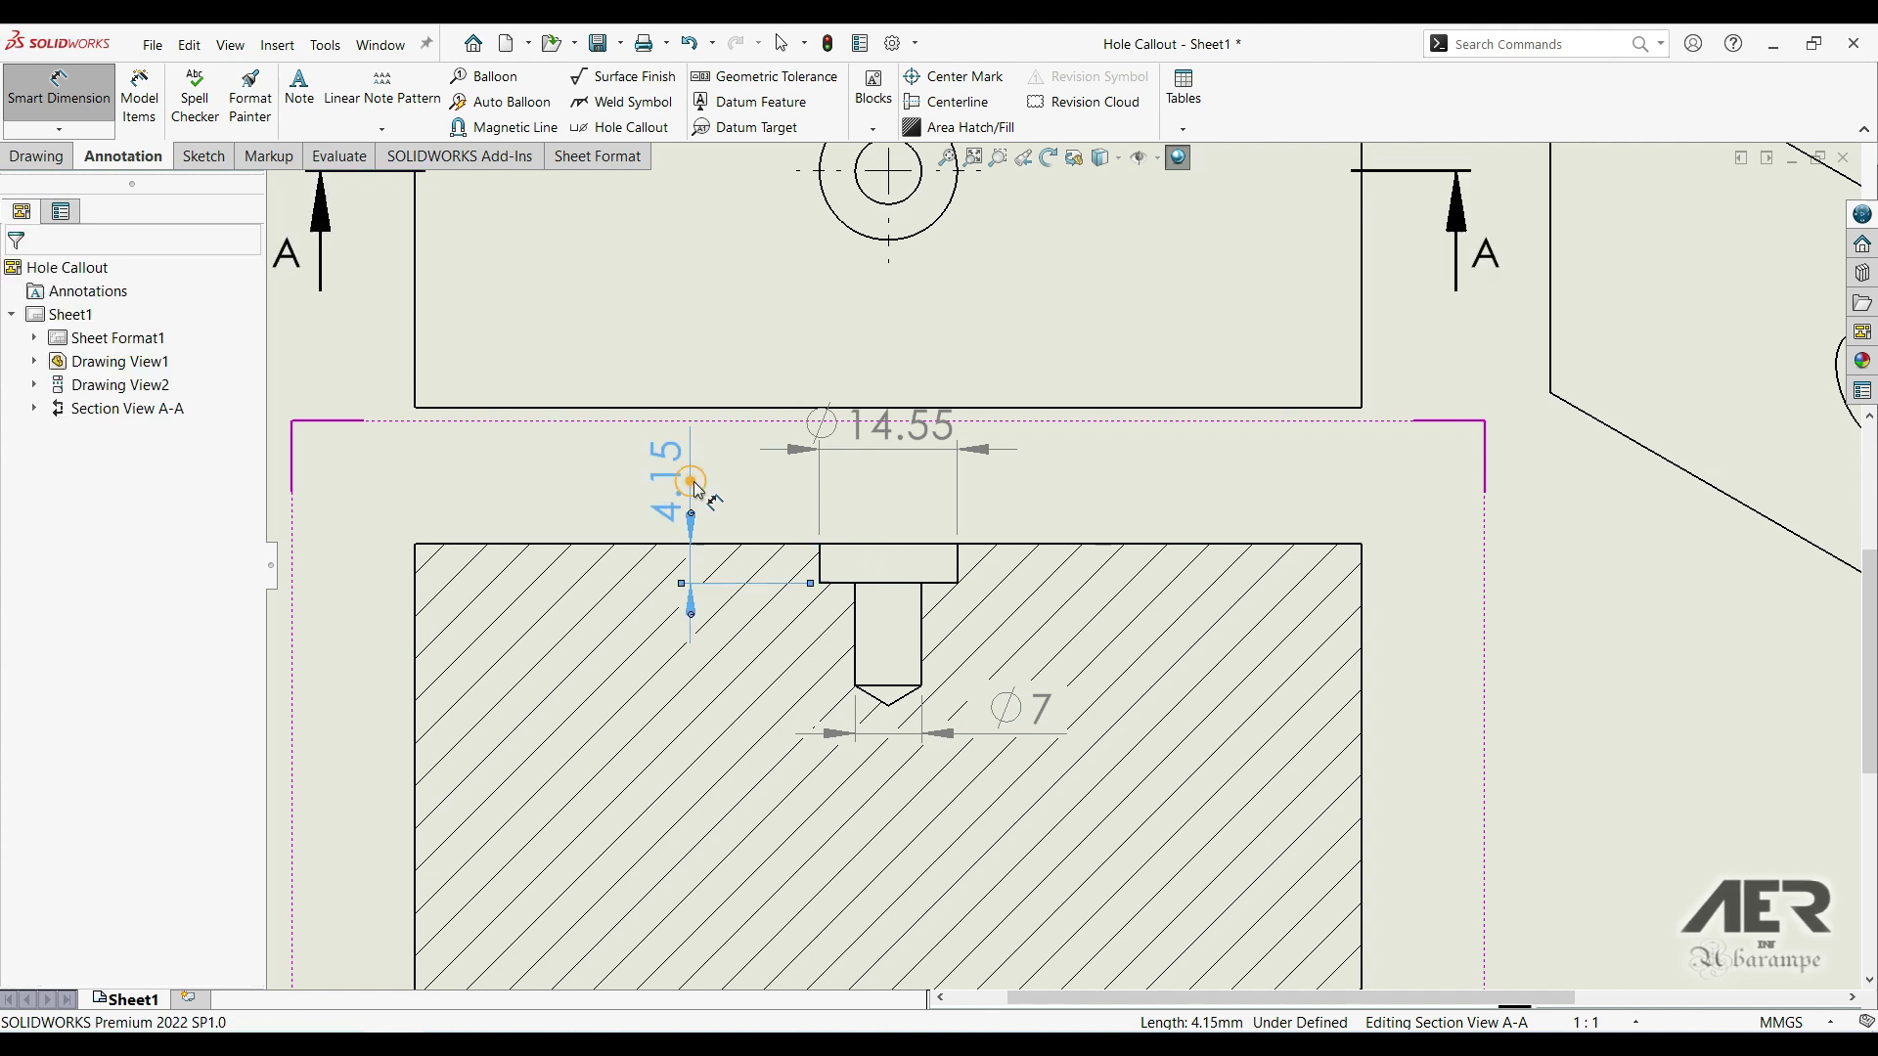
click(890, 686)
click(895, 544)
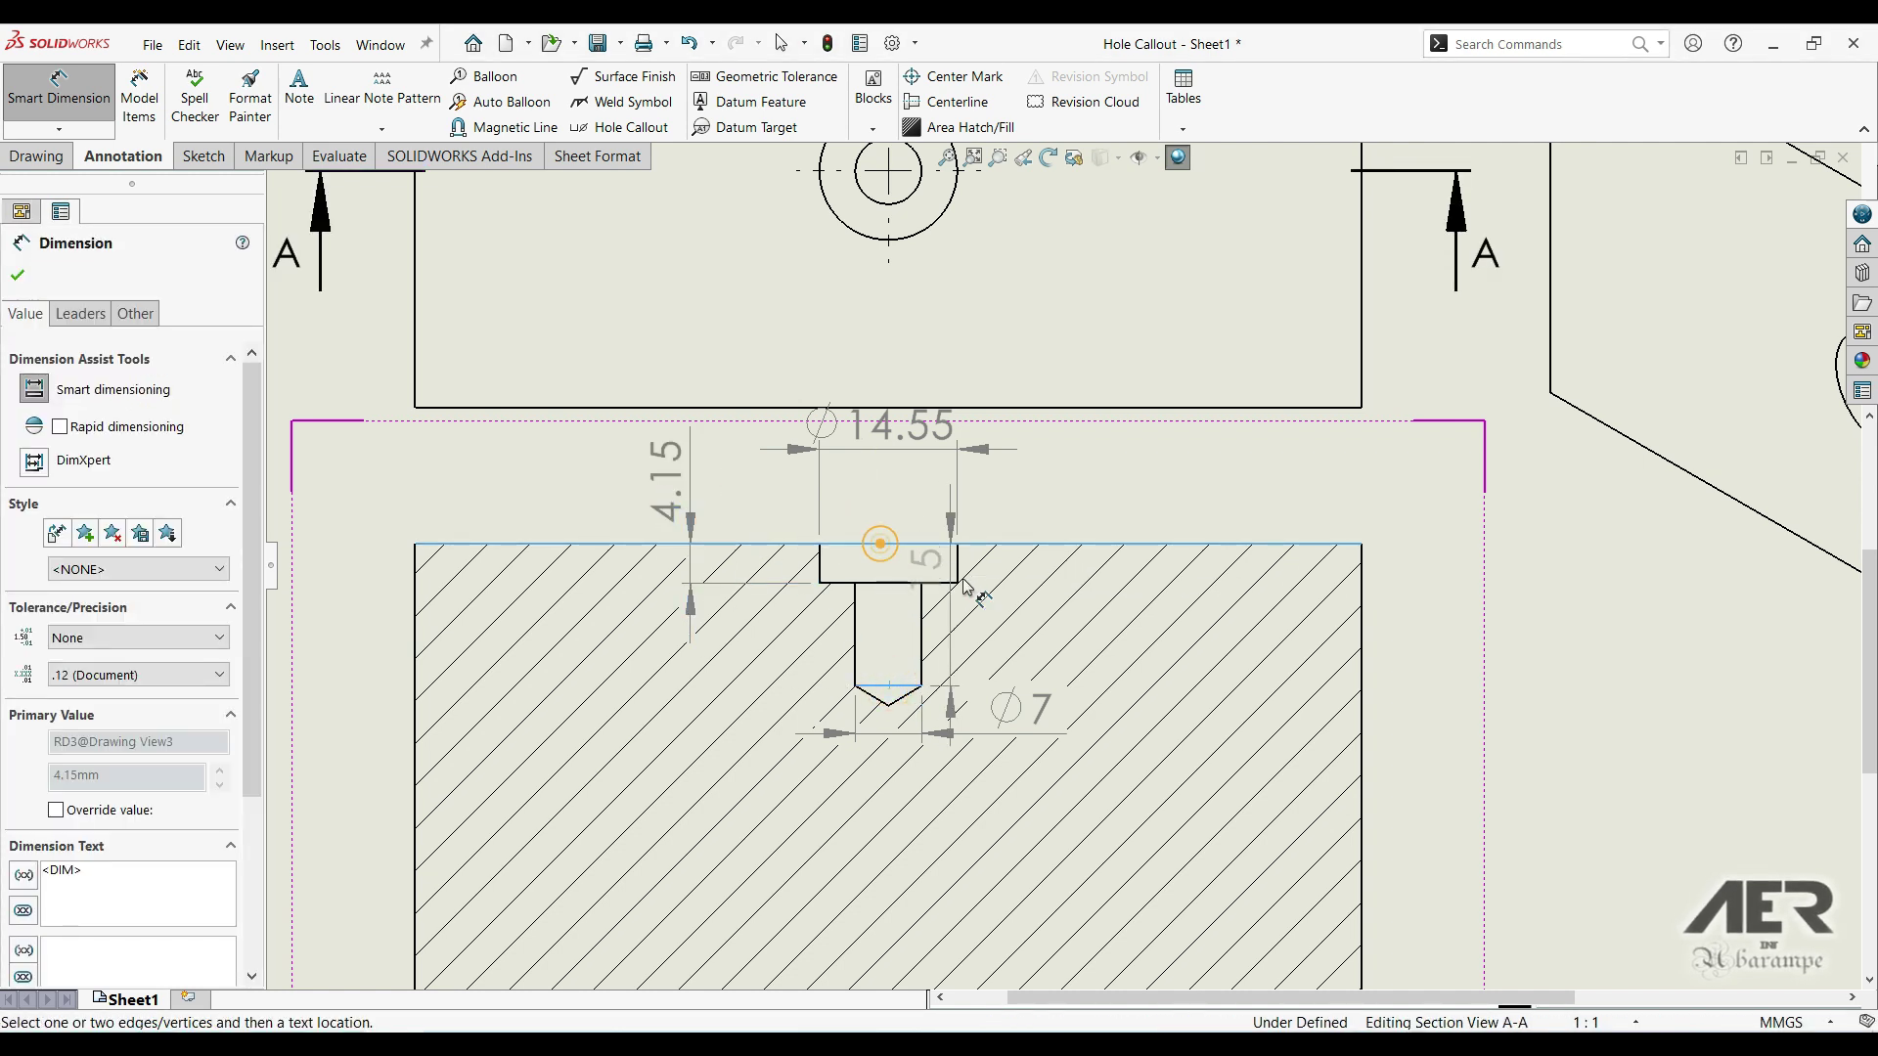
click(1098, 495)
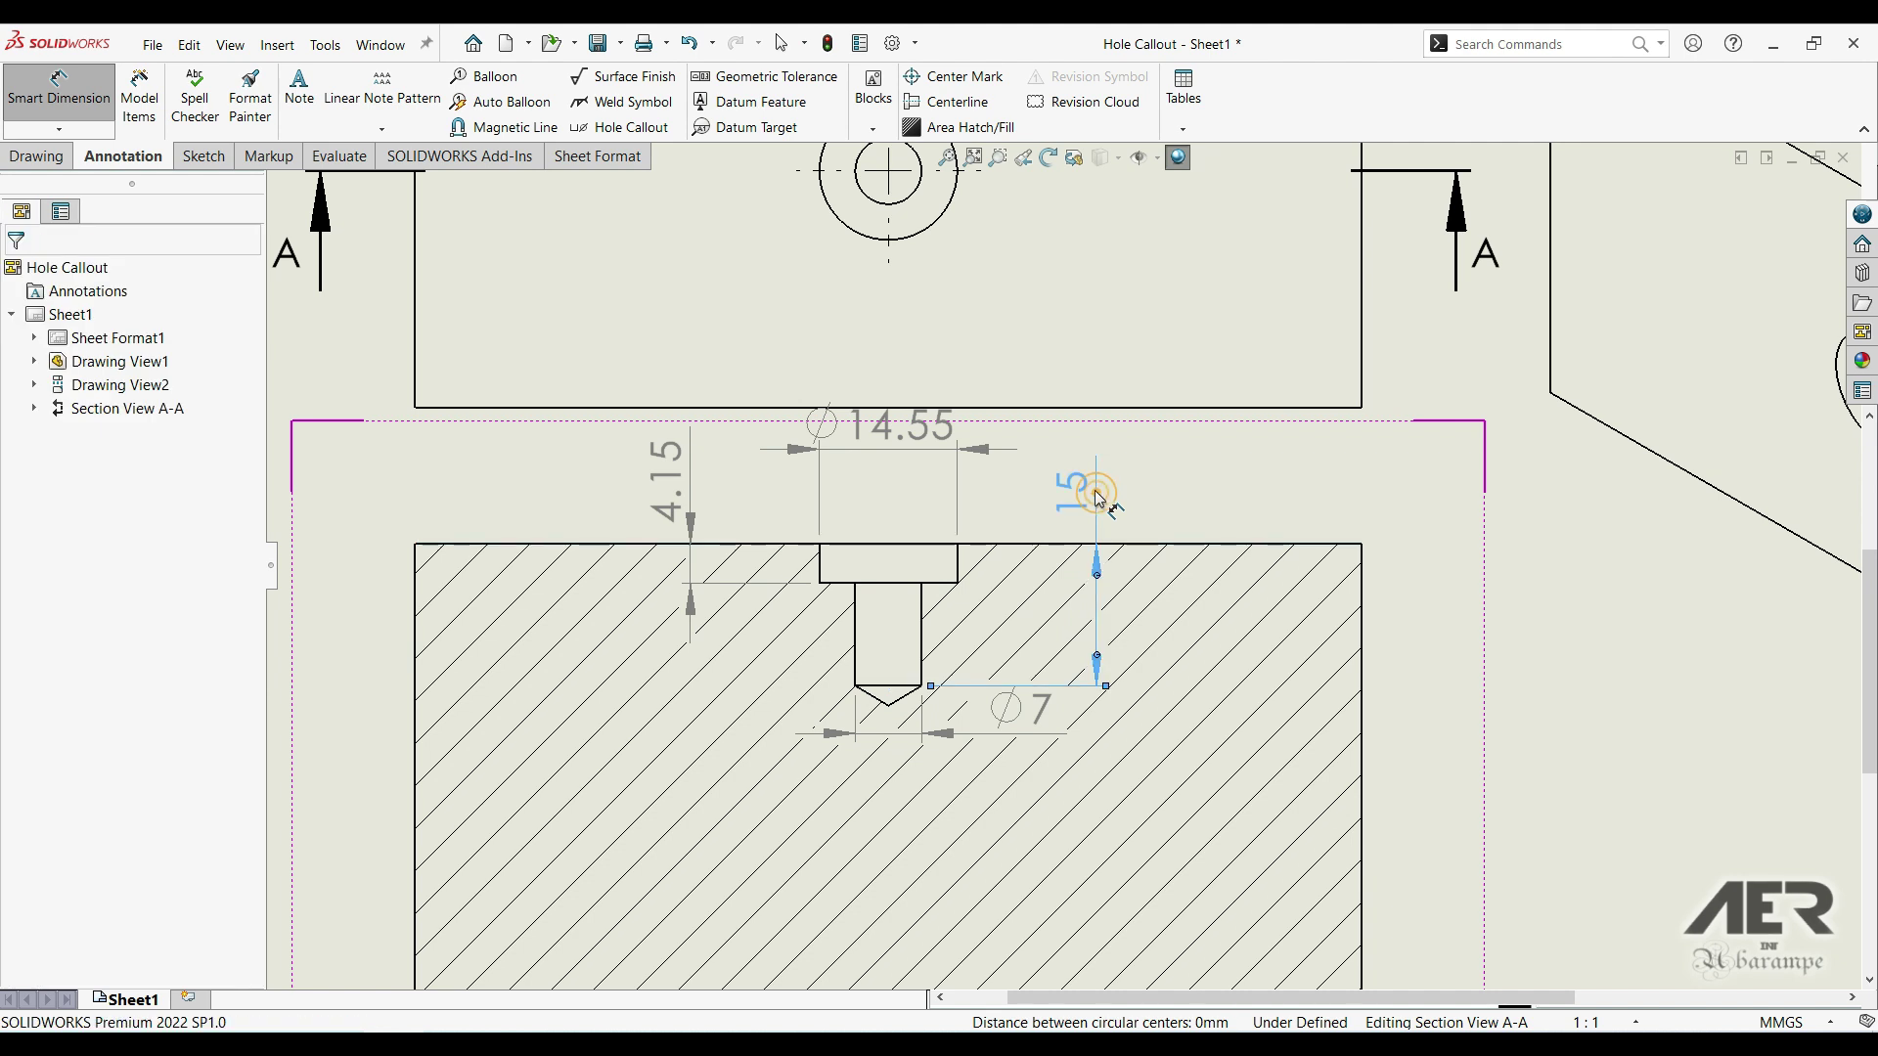
scroll(1122, 559, up, 3)
key(Escape)
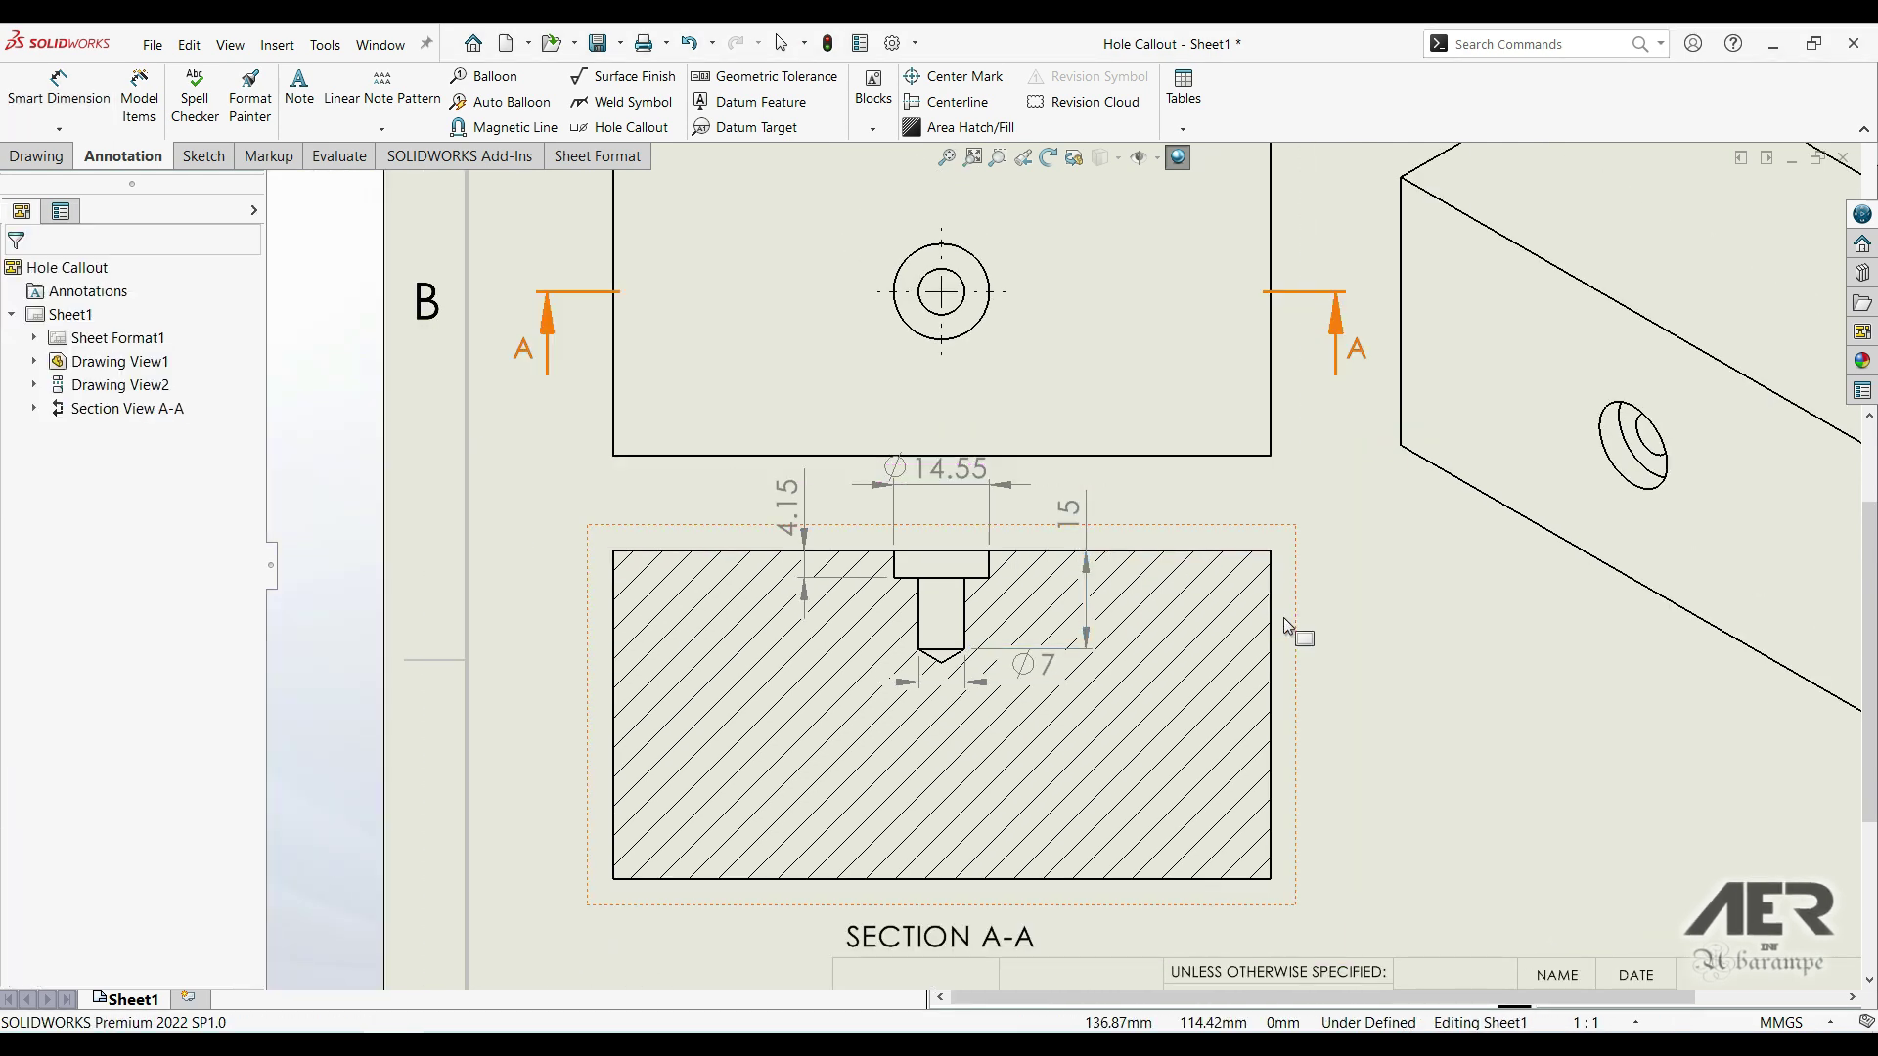
scroll(1300, 637, up, 2)
scroll(1311, 573, down, 1)
middle_drag(1305, 572, 1125, 564)
scroll(1039, 568, up, 1)
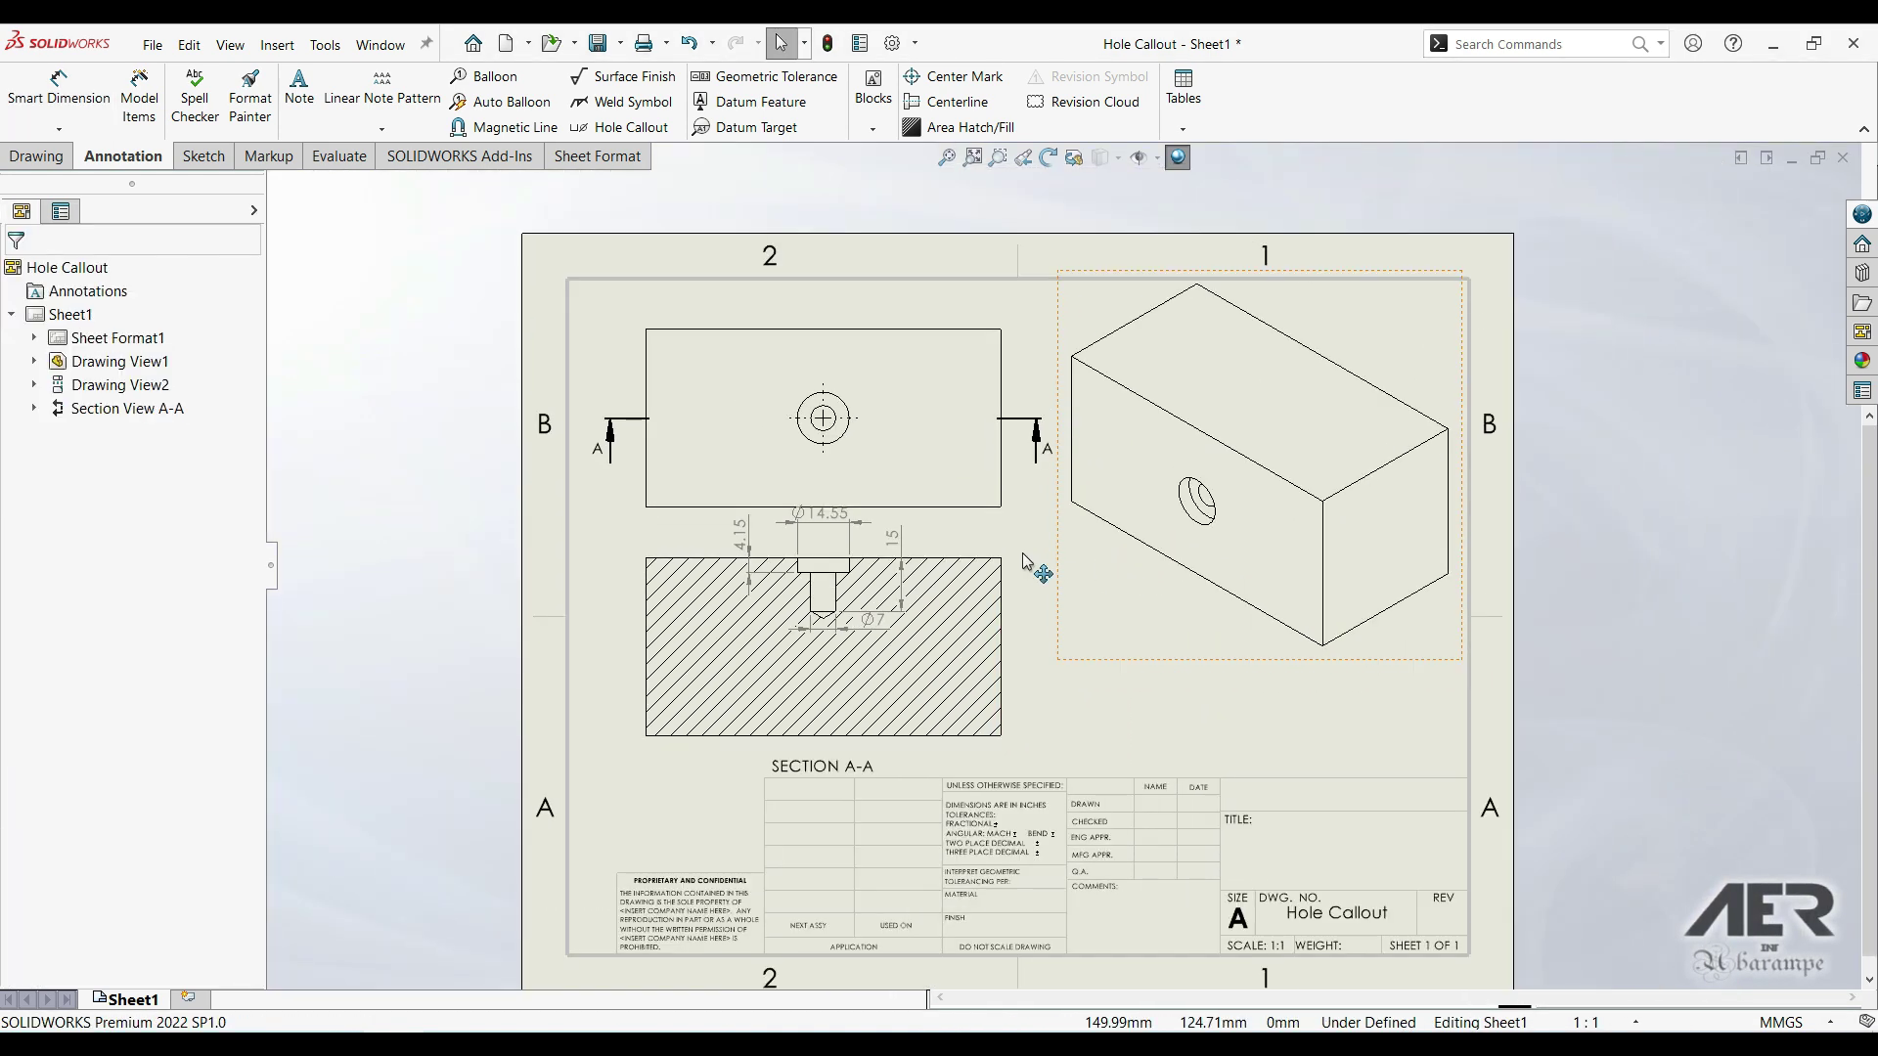
Undo the diameter and depth dimensions added to the hole in Section A-A.
click(626, 128)
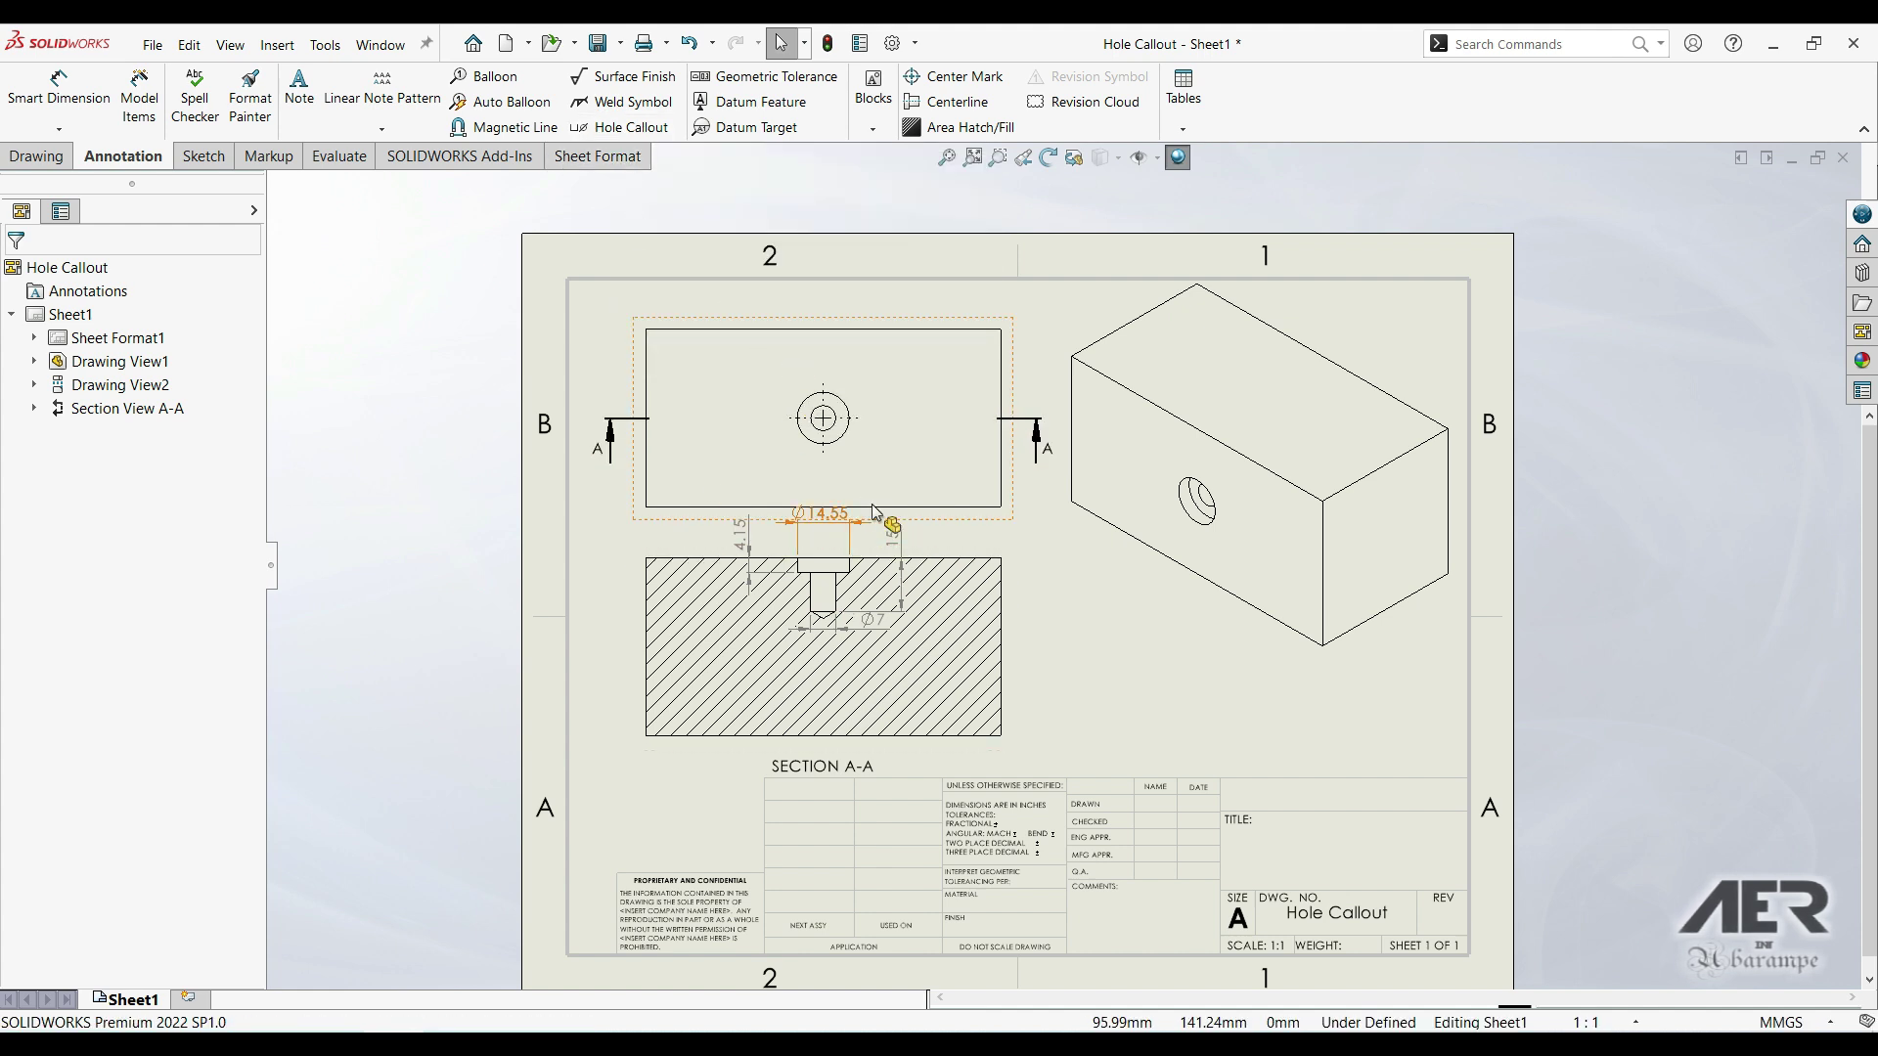
click(699, 50)
click(699, 50)
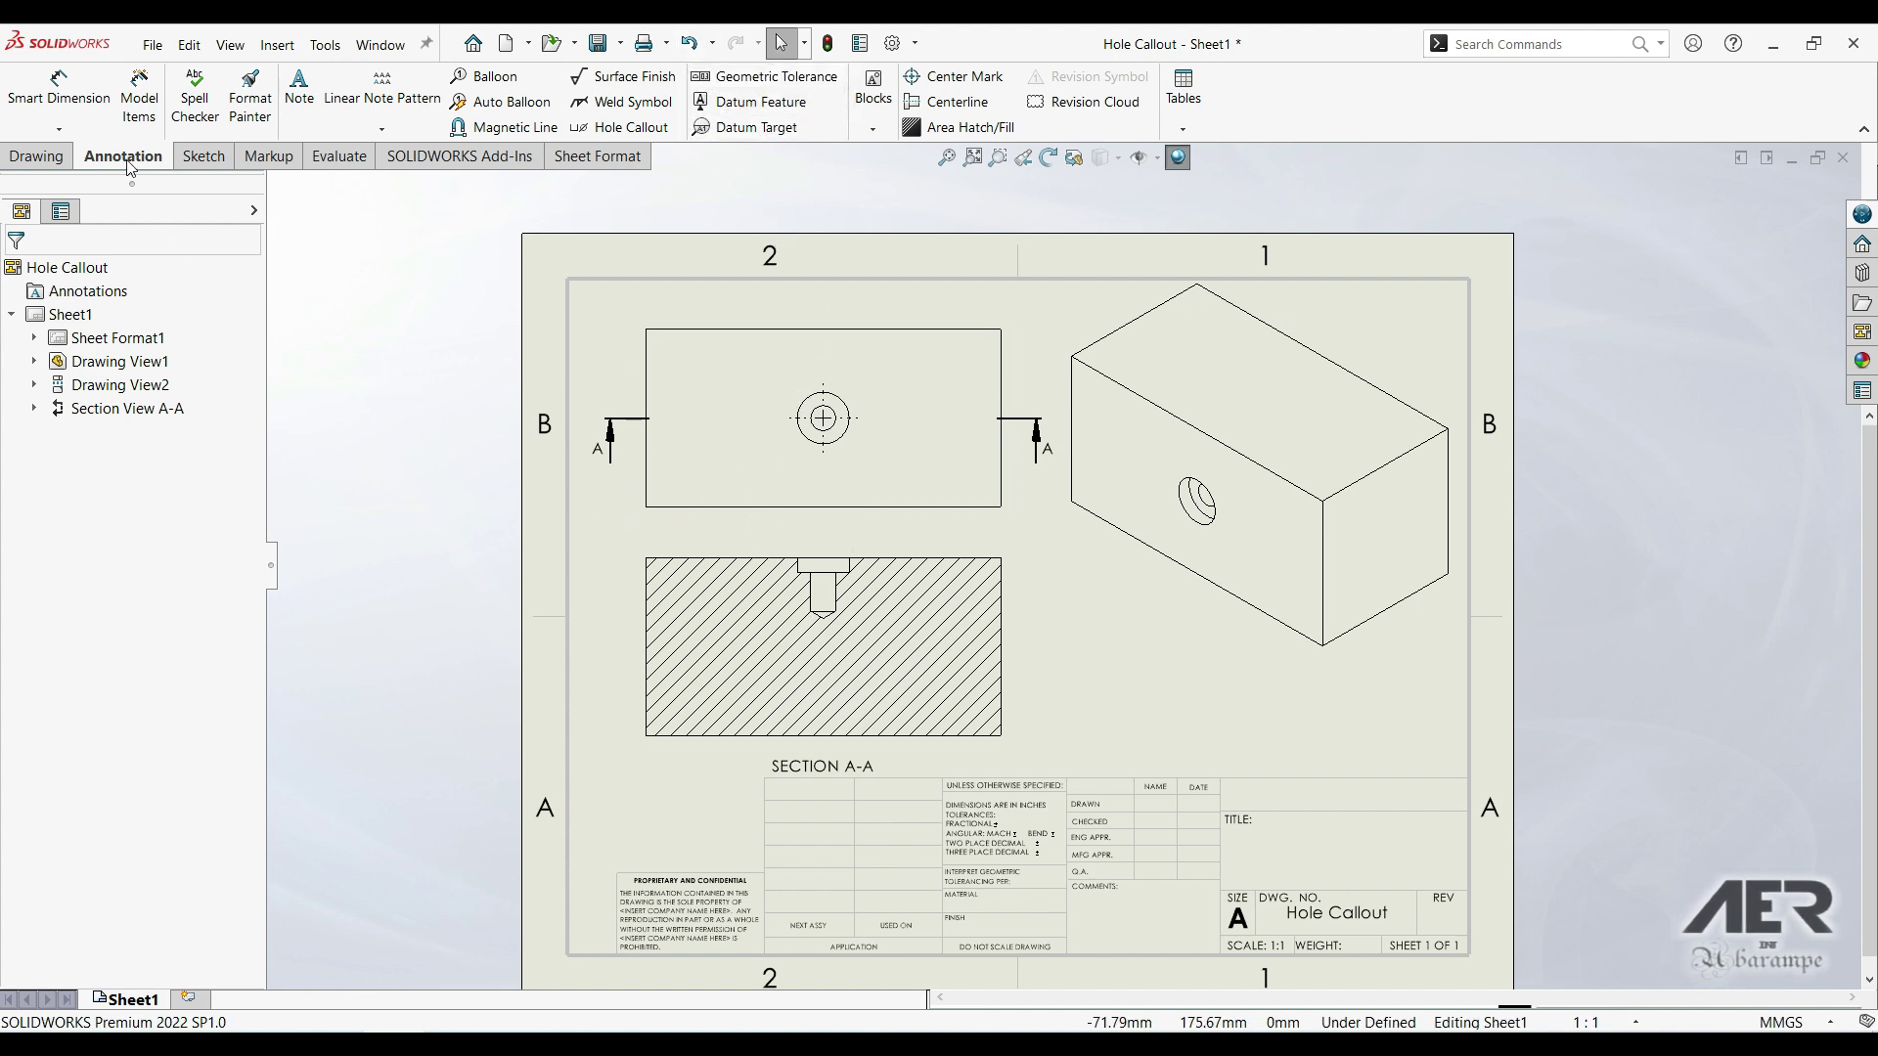
Add a hole callout to the counterbore's outer circle in the view with the section line, placing the text above the block.
click(631, 133)
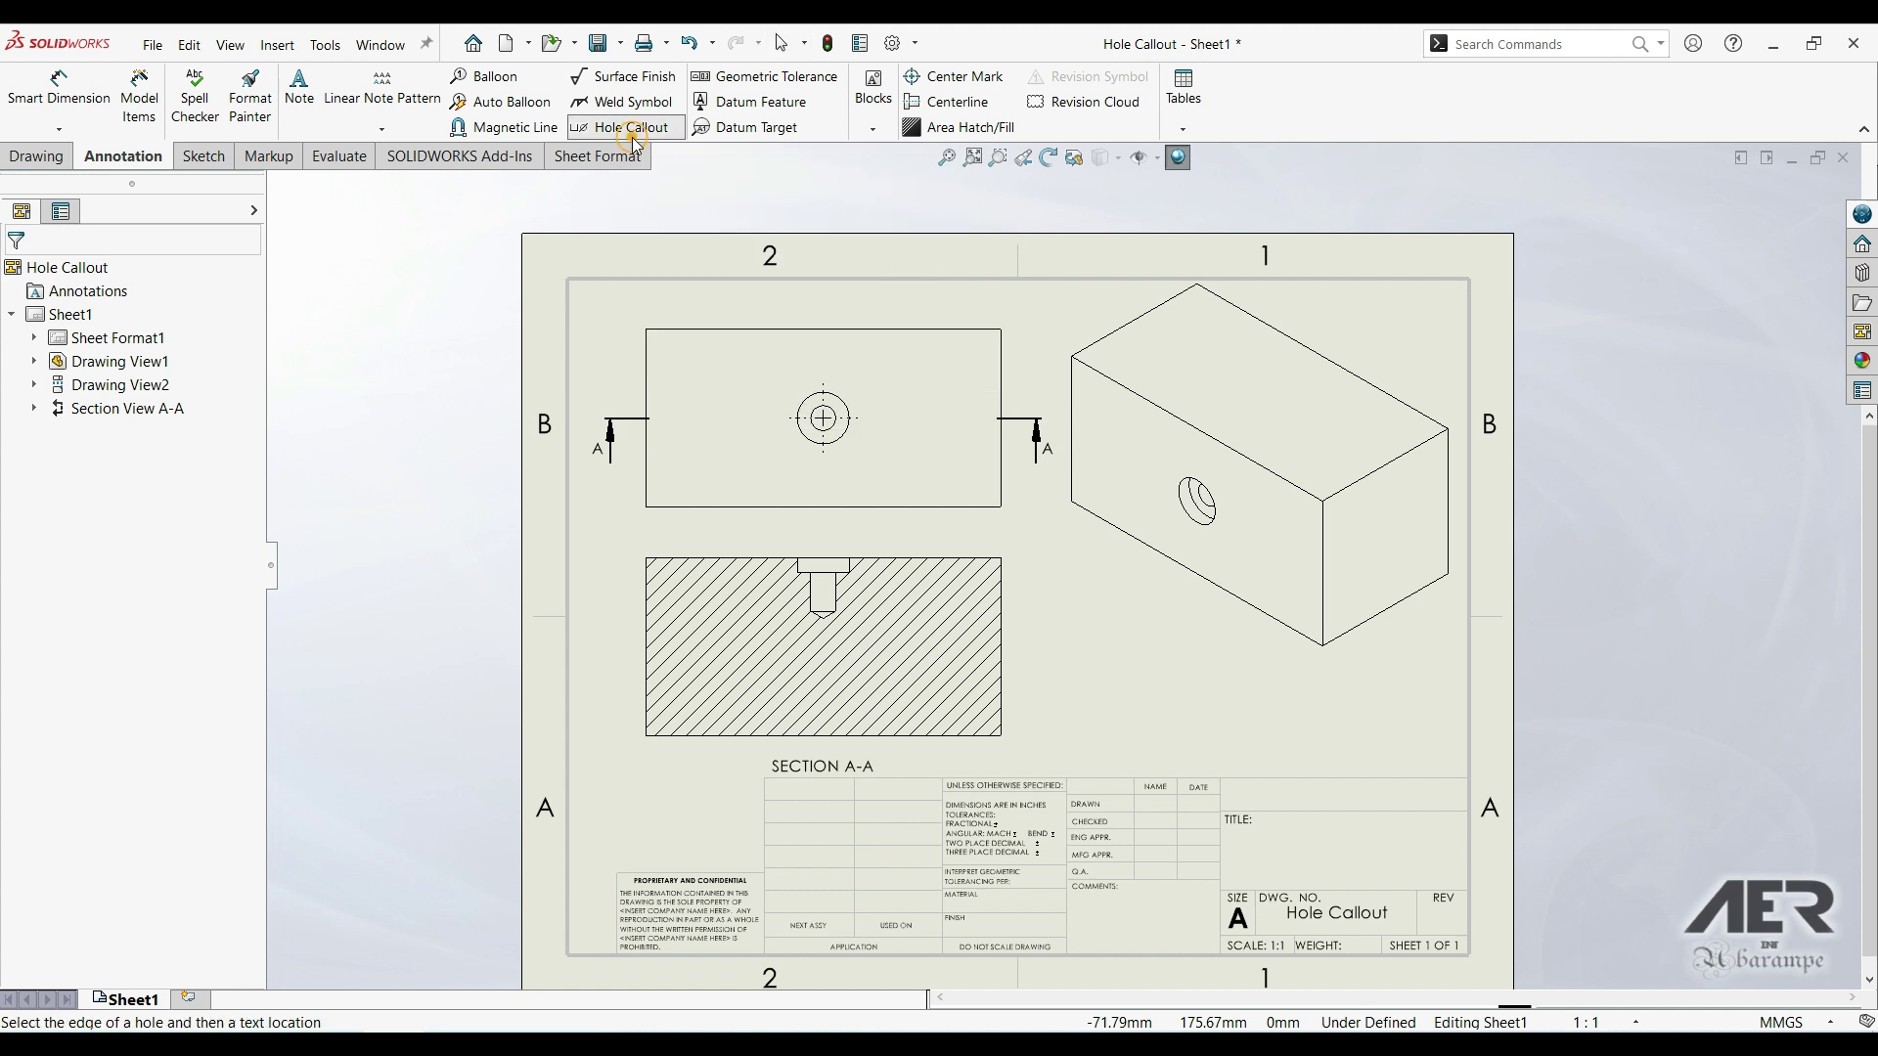
click(837, 445)
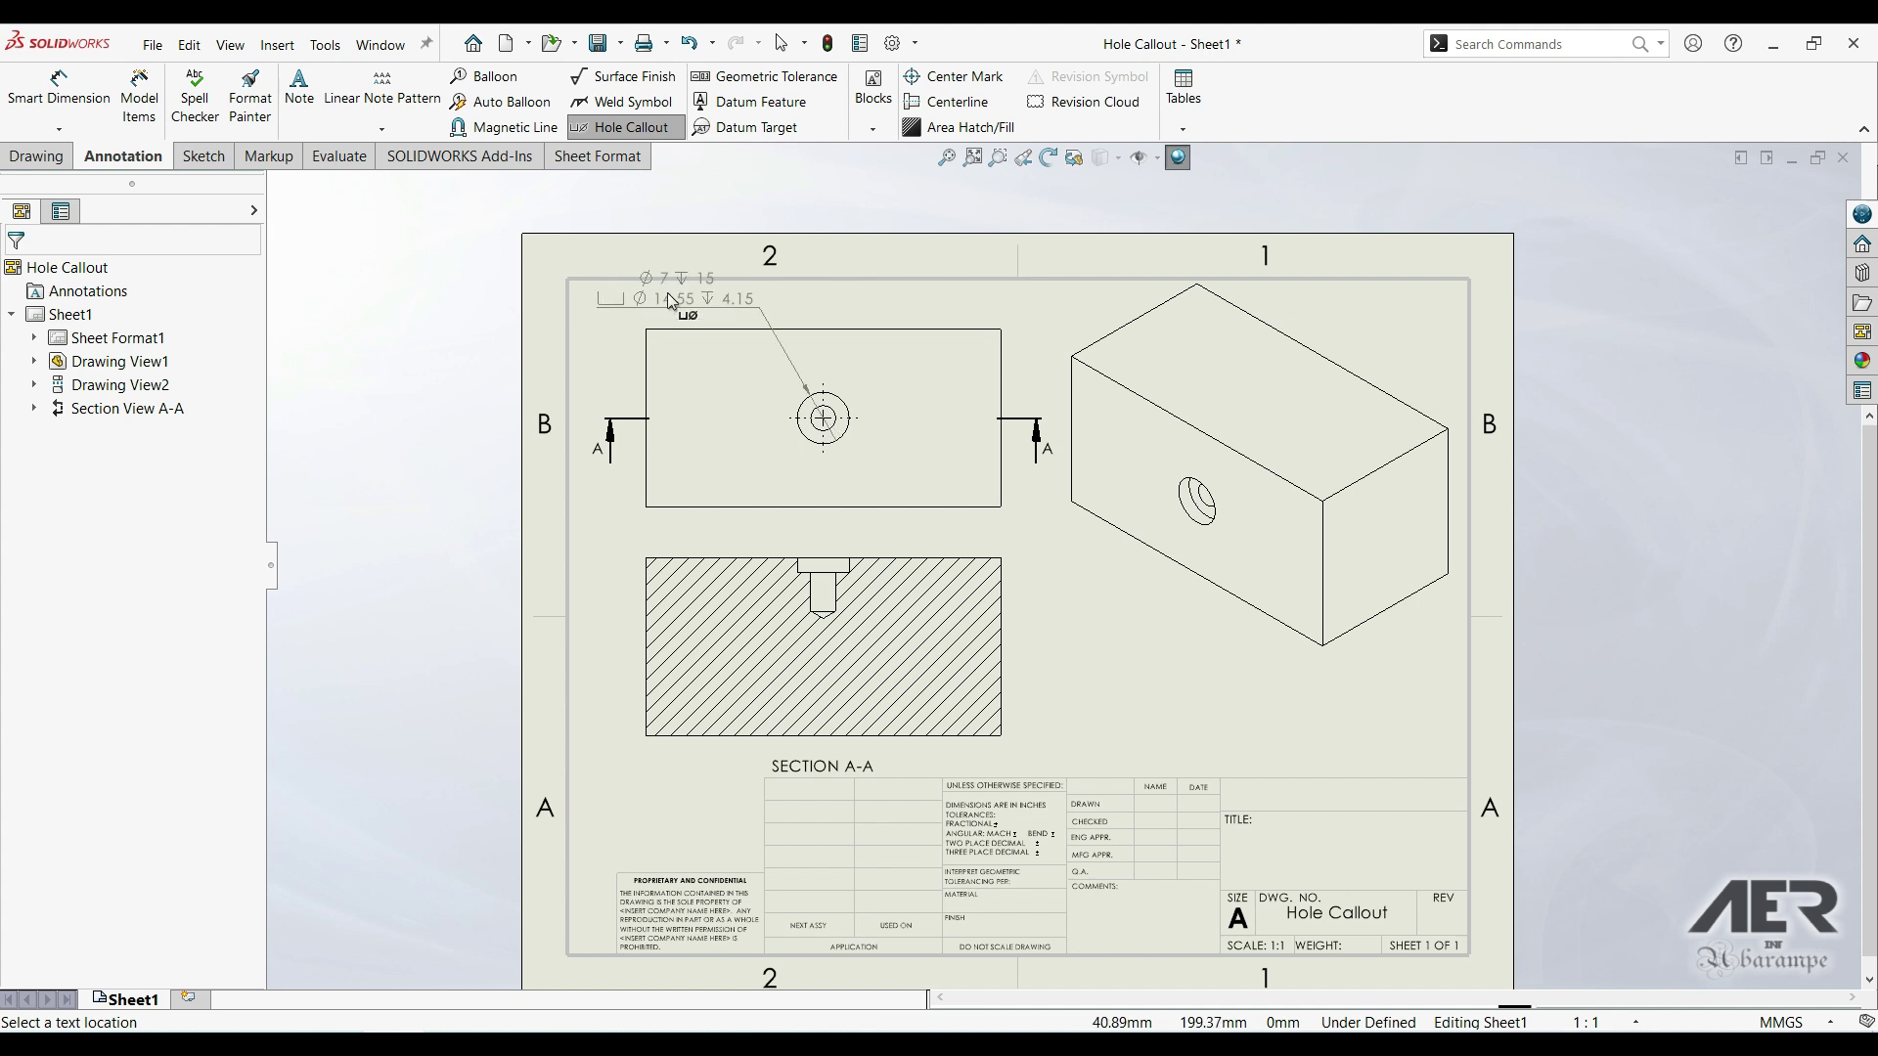
click(676, 311)
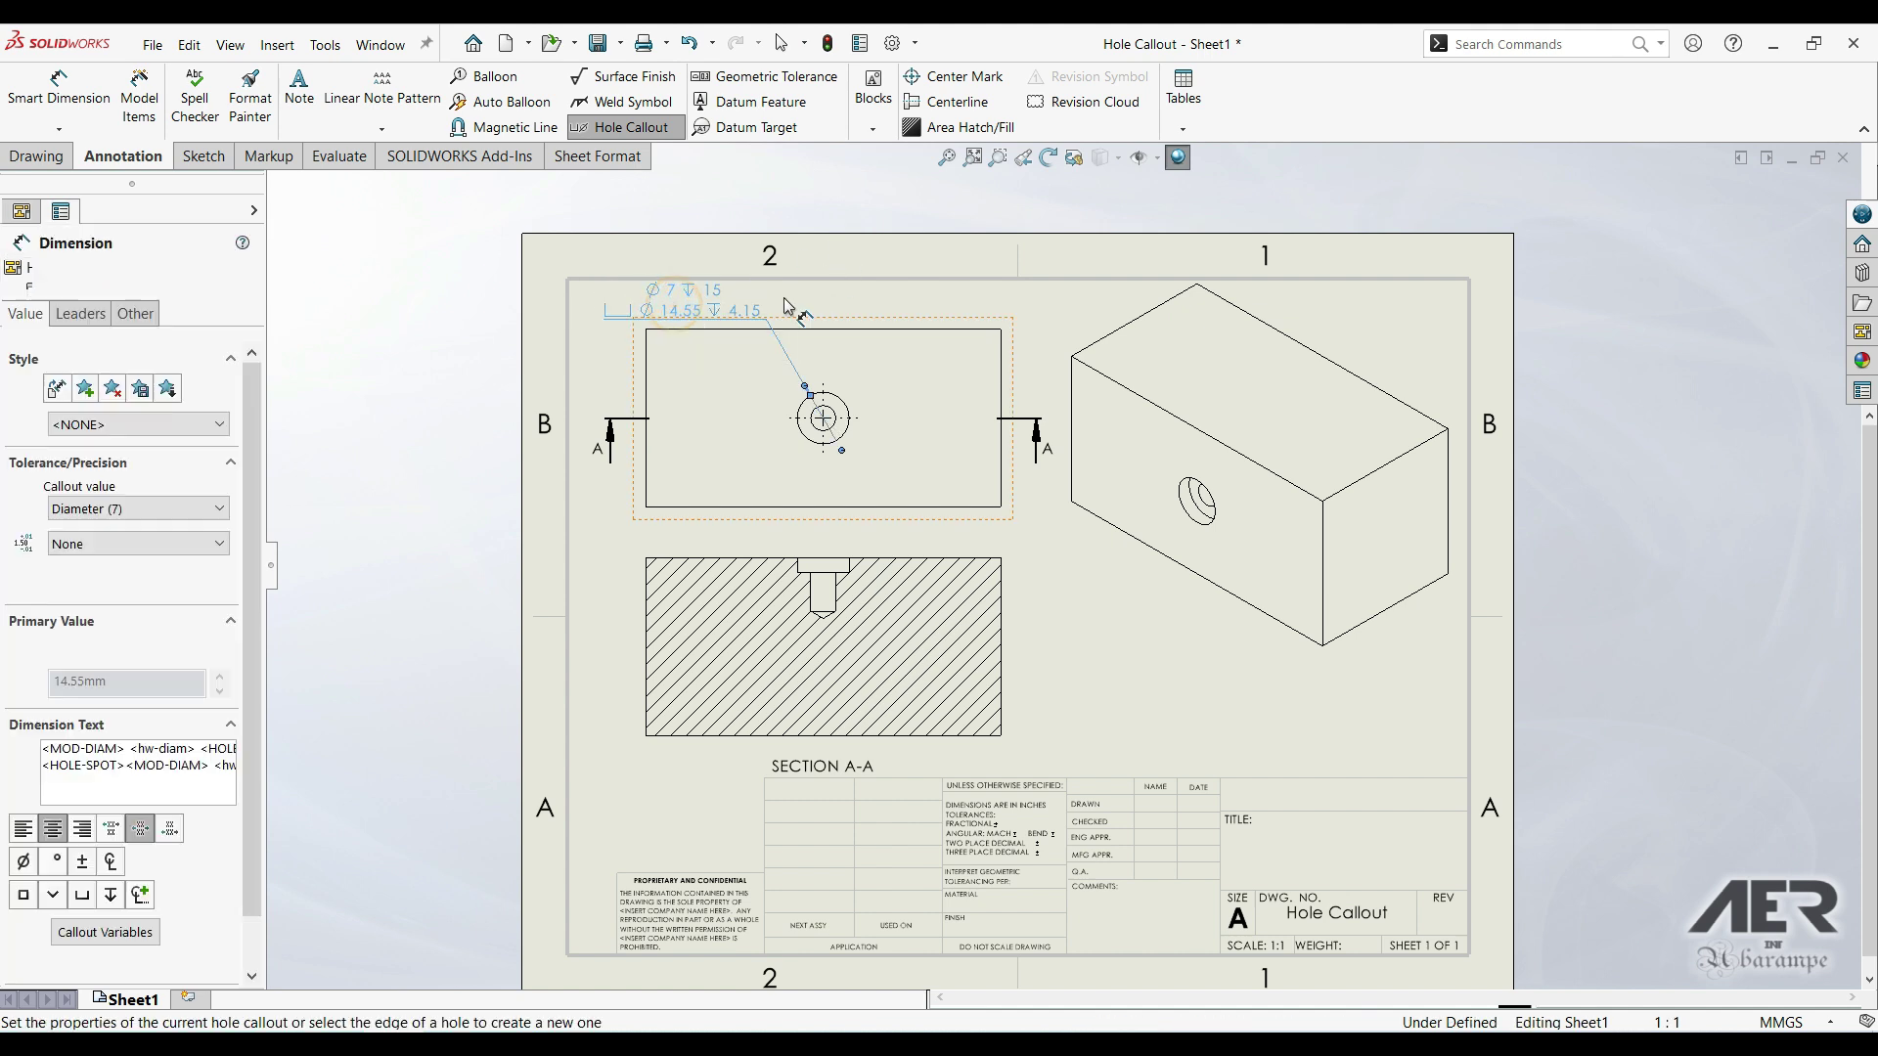
scroll(778, 297, down, 1)
key(Escape)
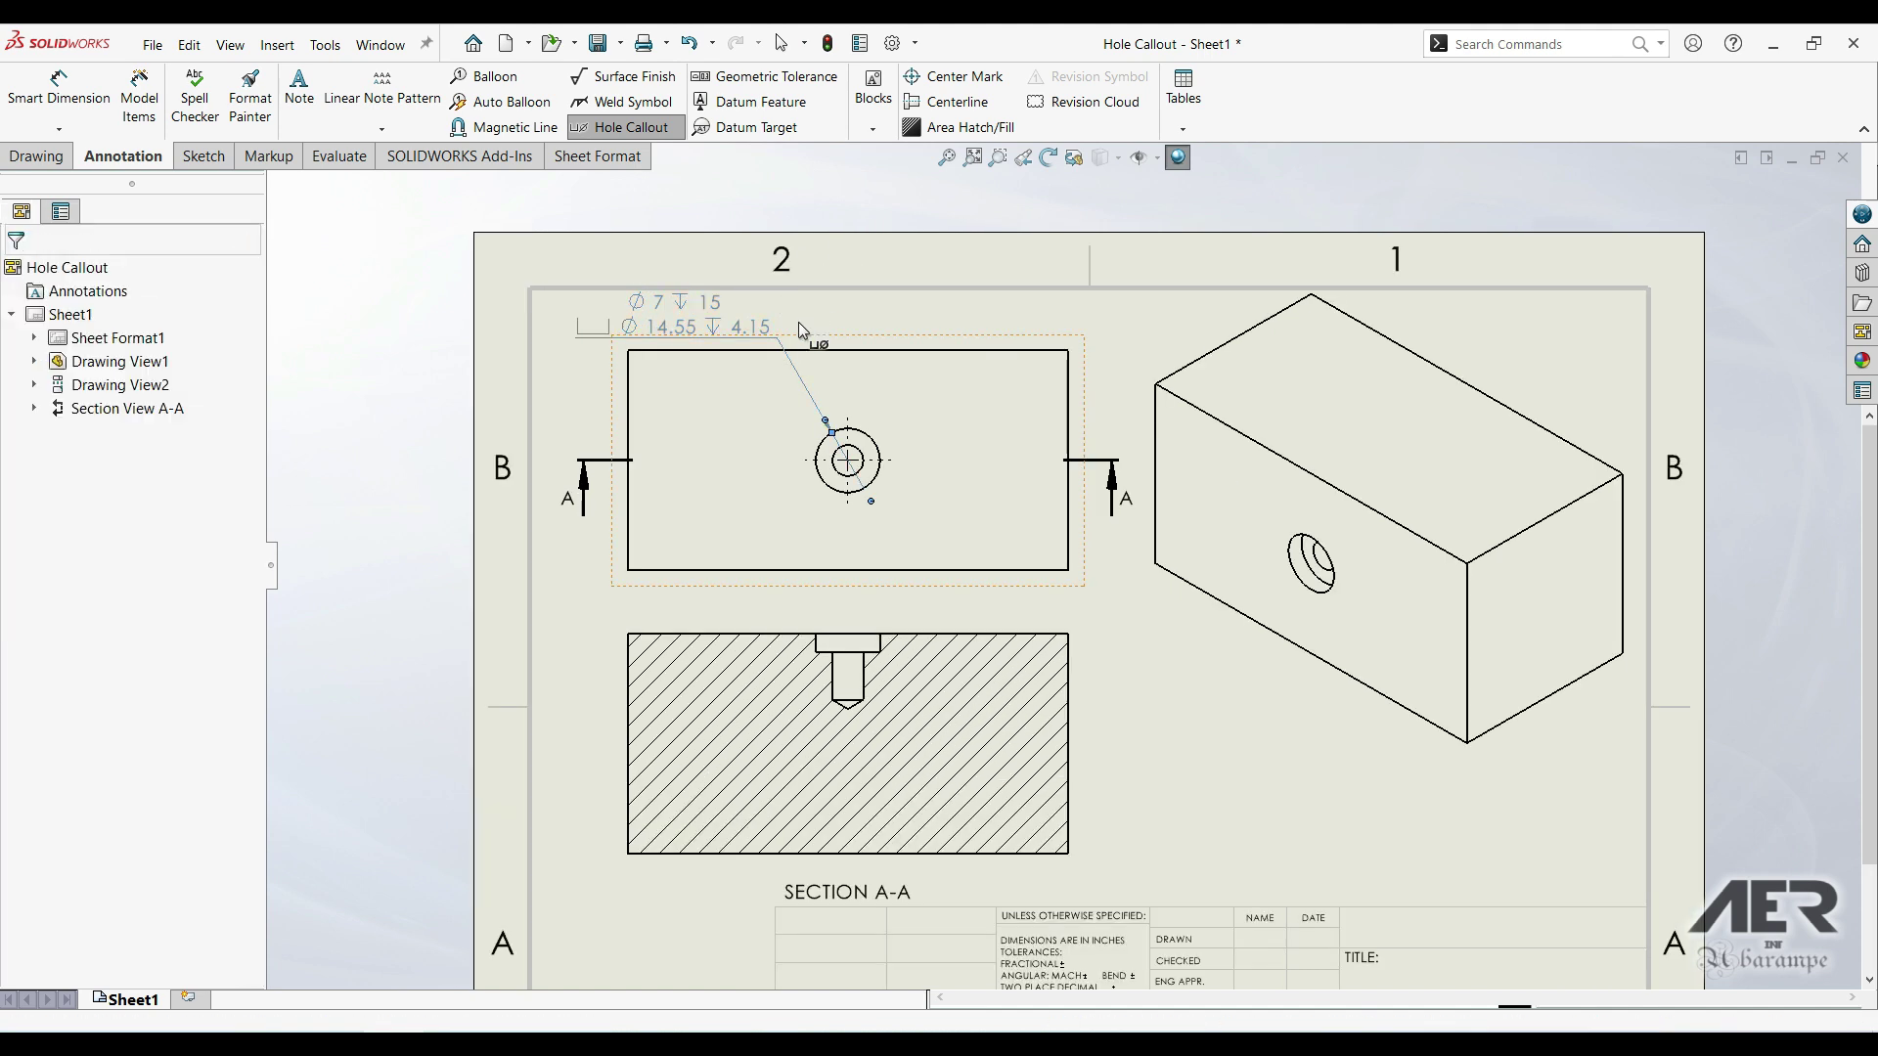
scroll(724, 299, down, 1)
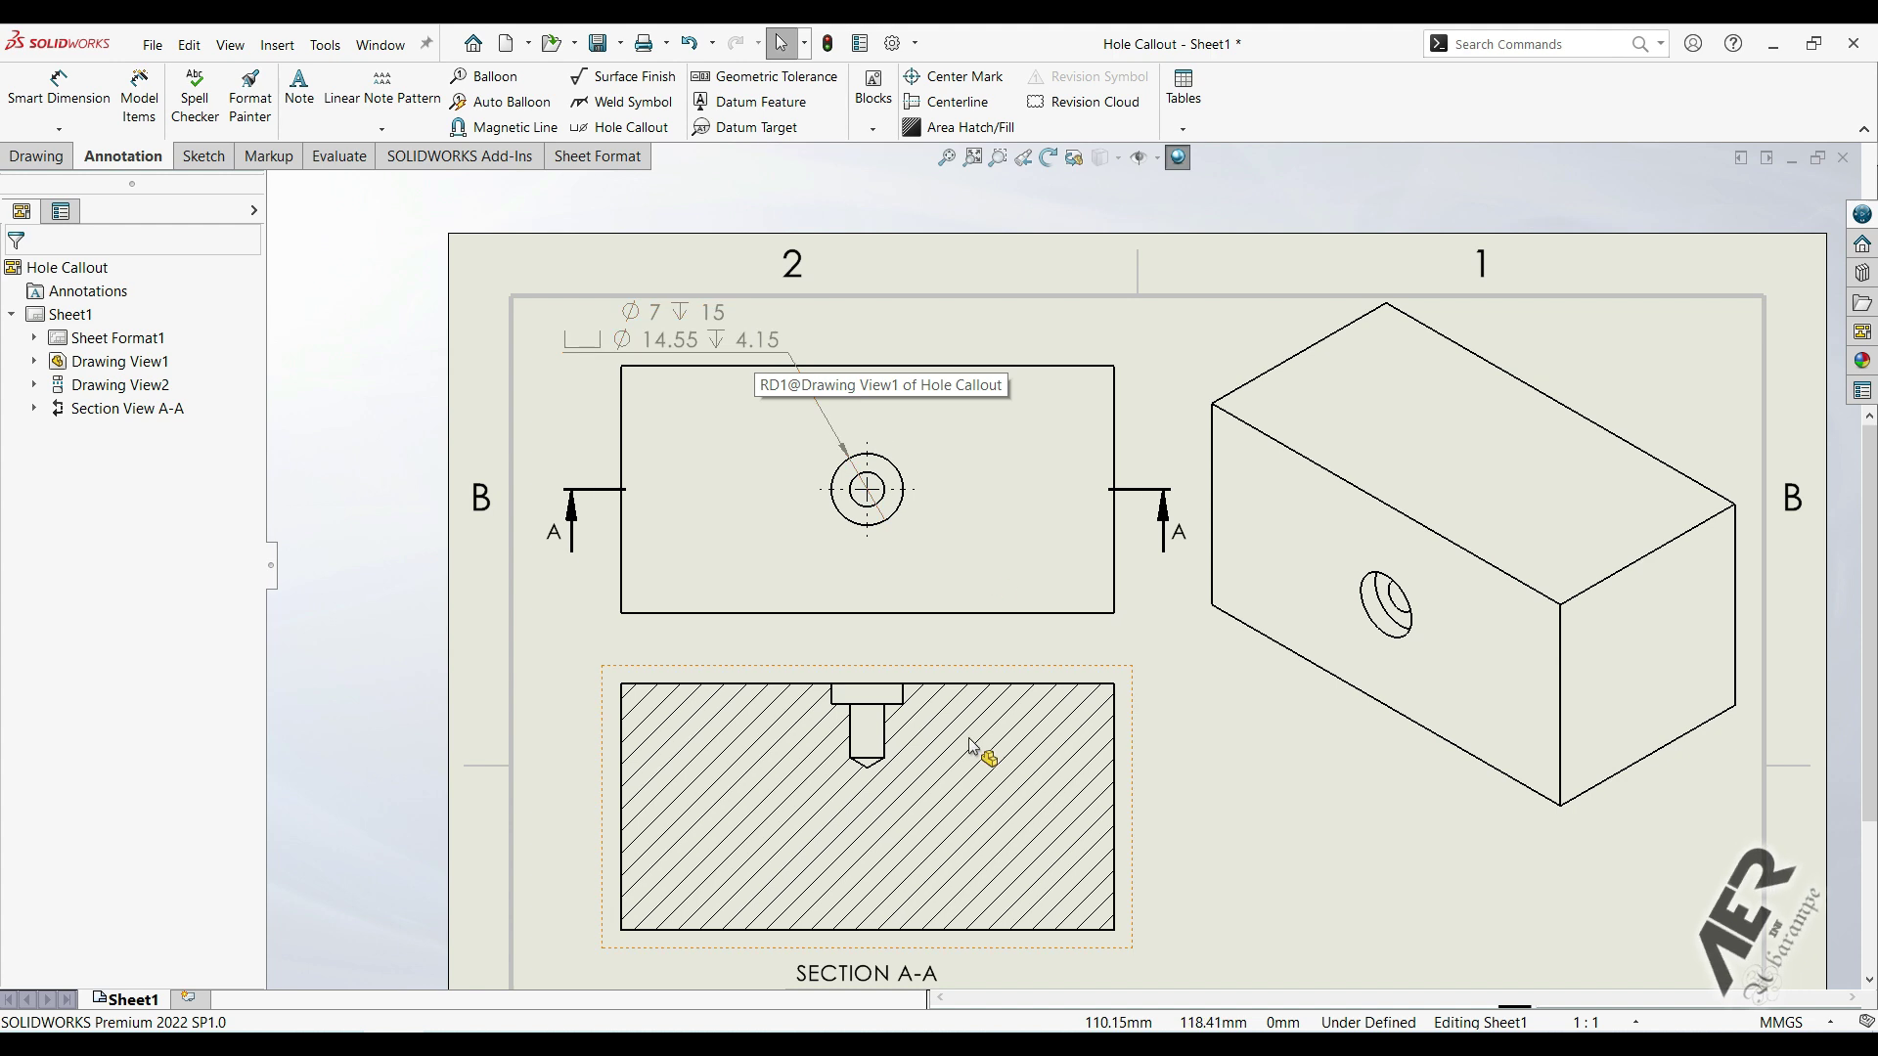
Delete the hole callout above the view with the section line.
scroll(1312, 723, up, 1)
scroll(1312, 725, up, 1)
middle_drag(1287, 800, 1109, 689)
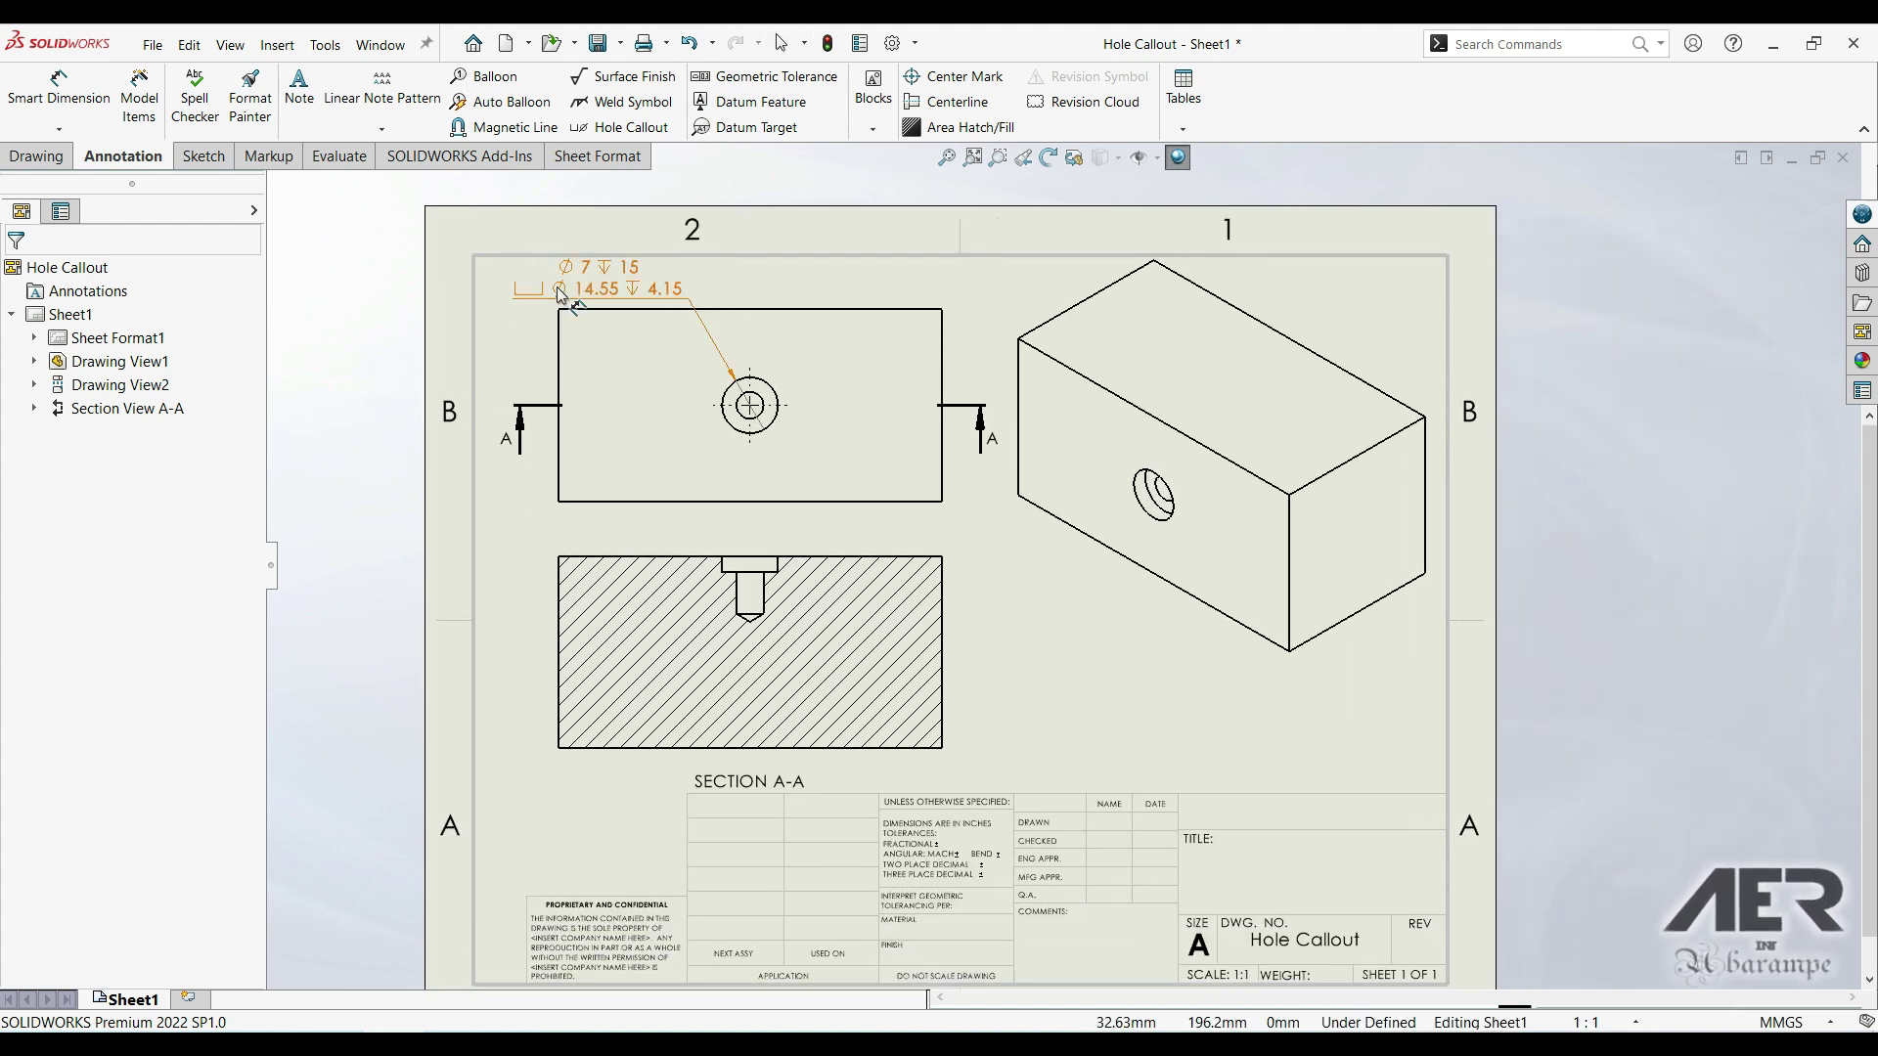
click(606, 290)
key(Delete)
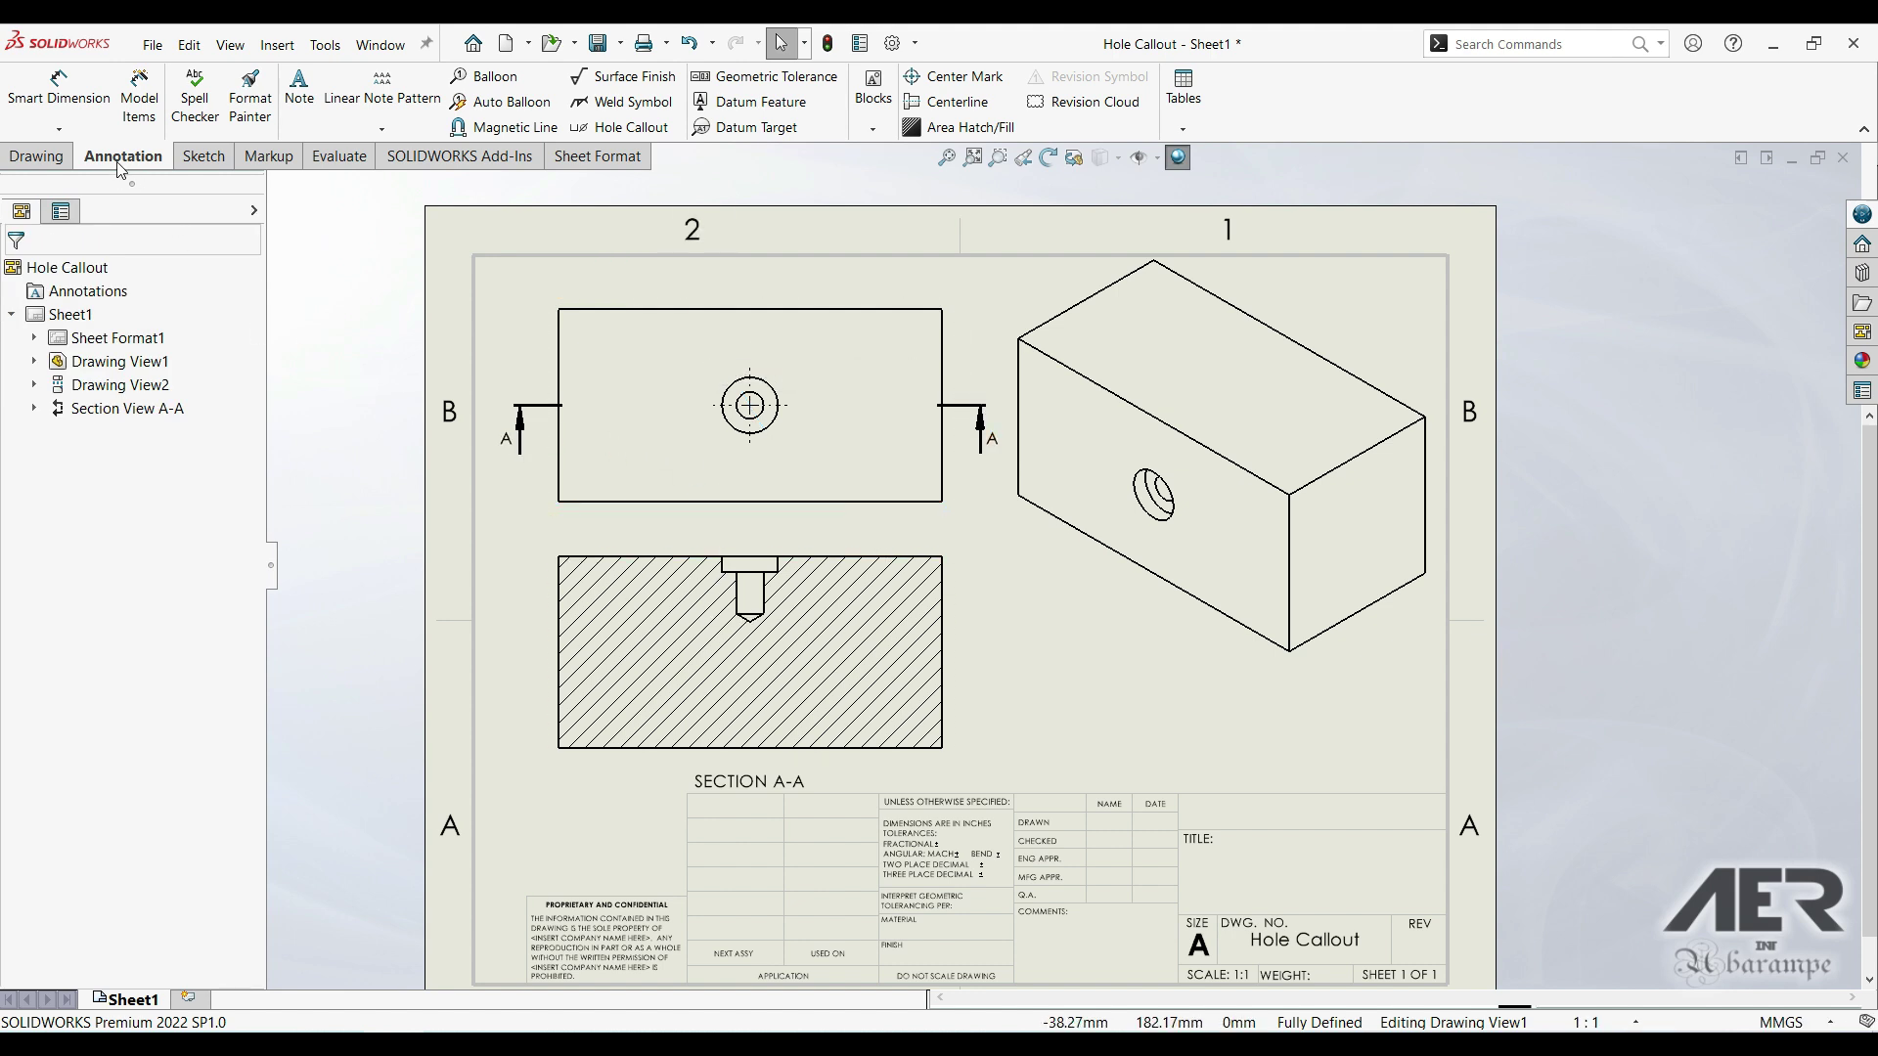
Insert the model's marked dimensions into all views with Model Items, using the entire model as the source.
click(140, 103)
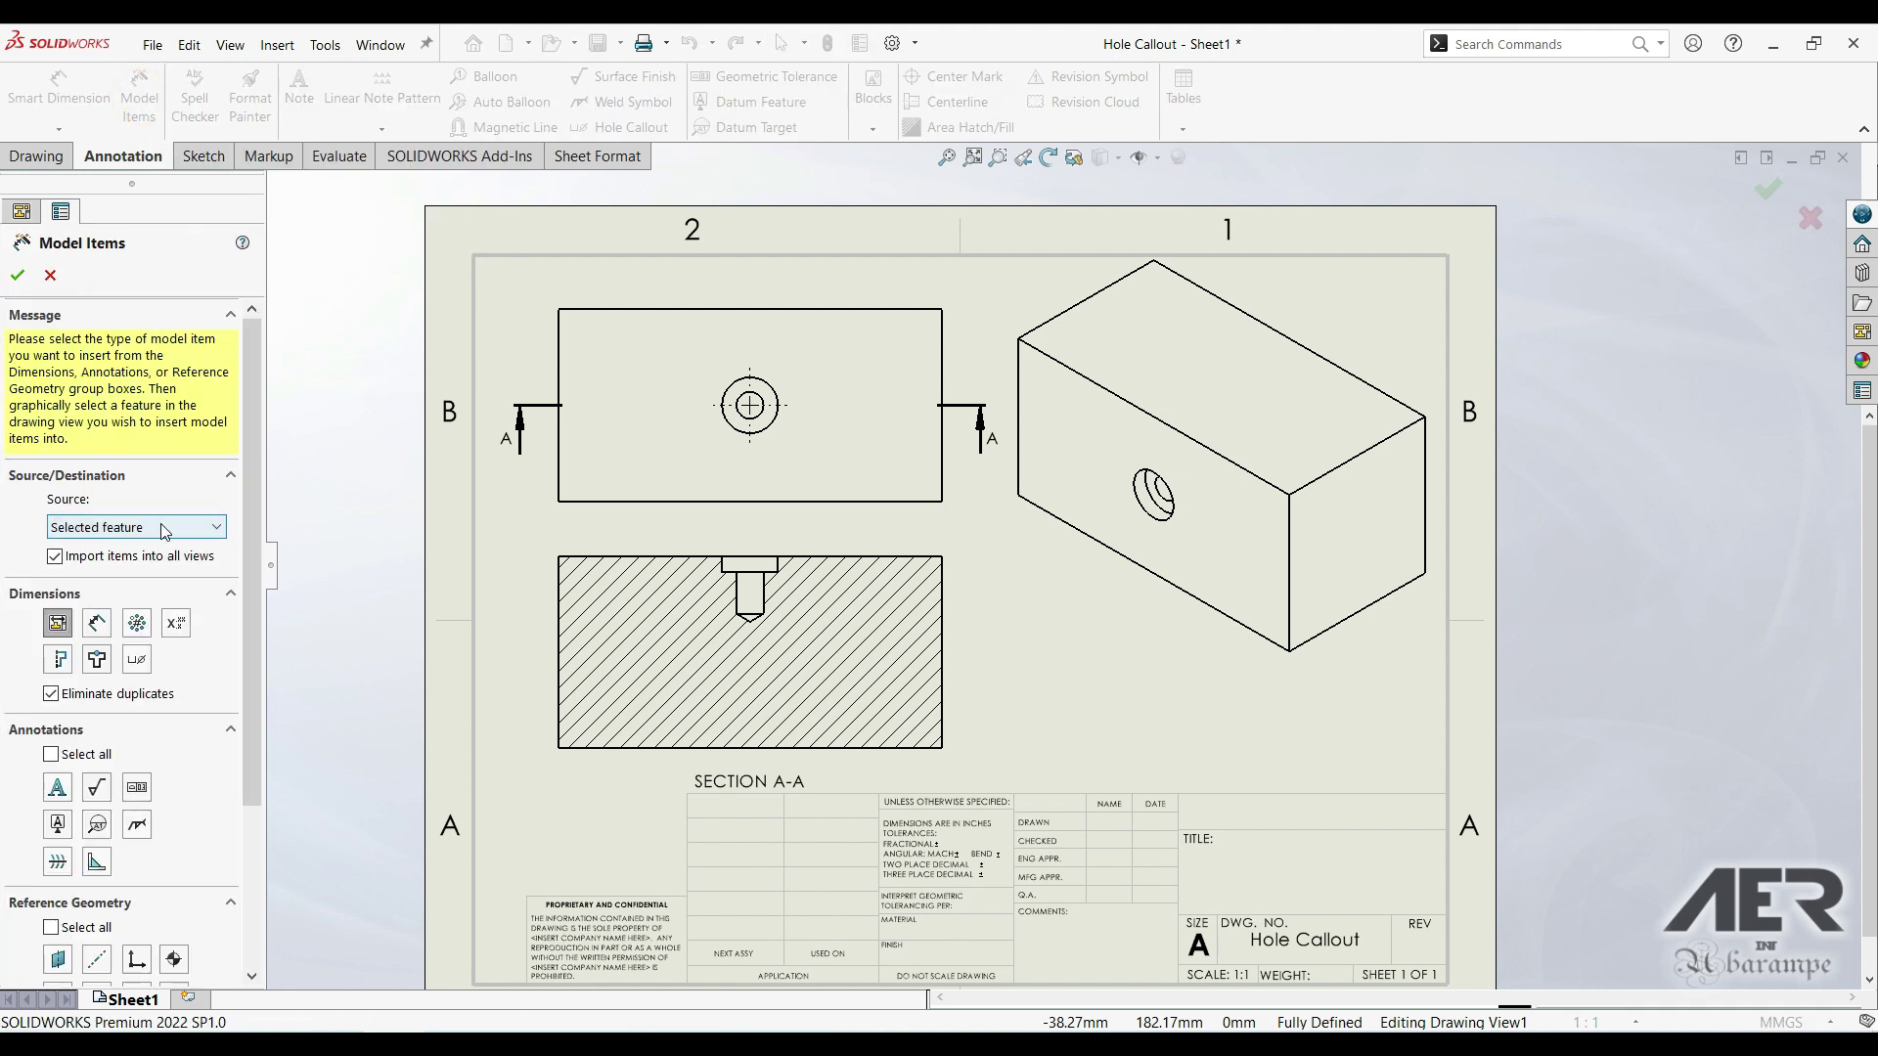
click(93, 526)
click(71, 544)
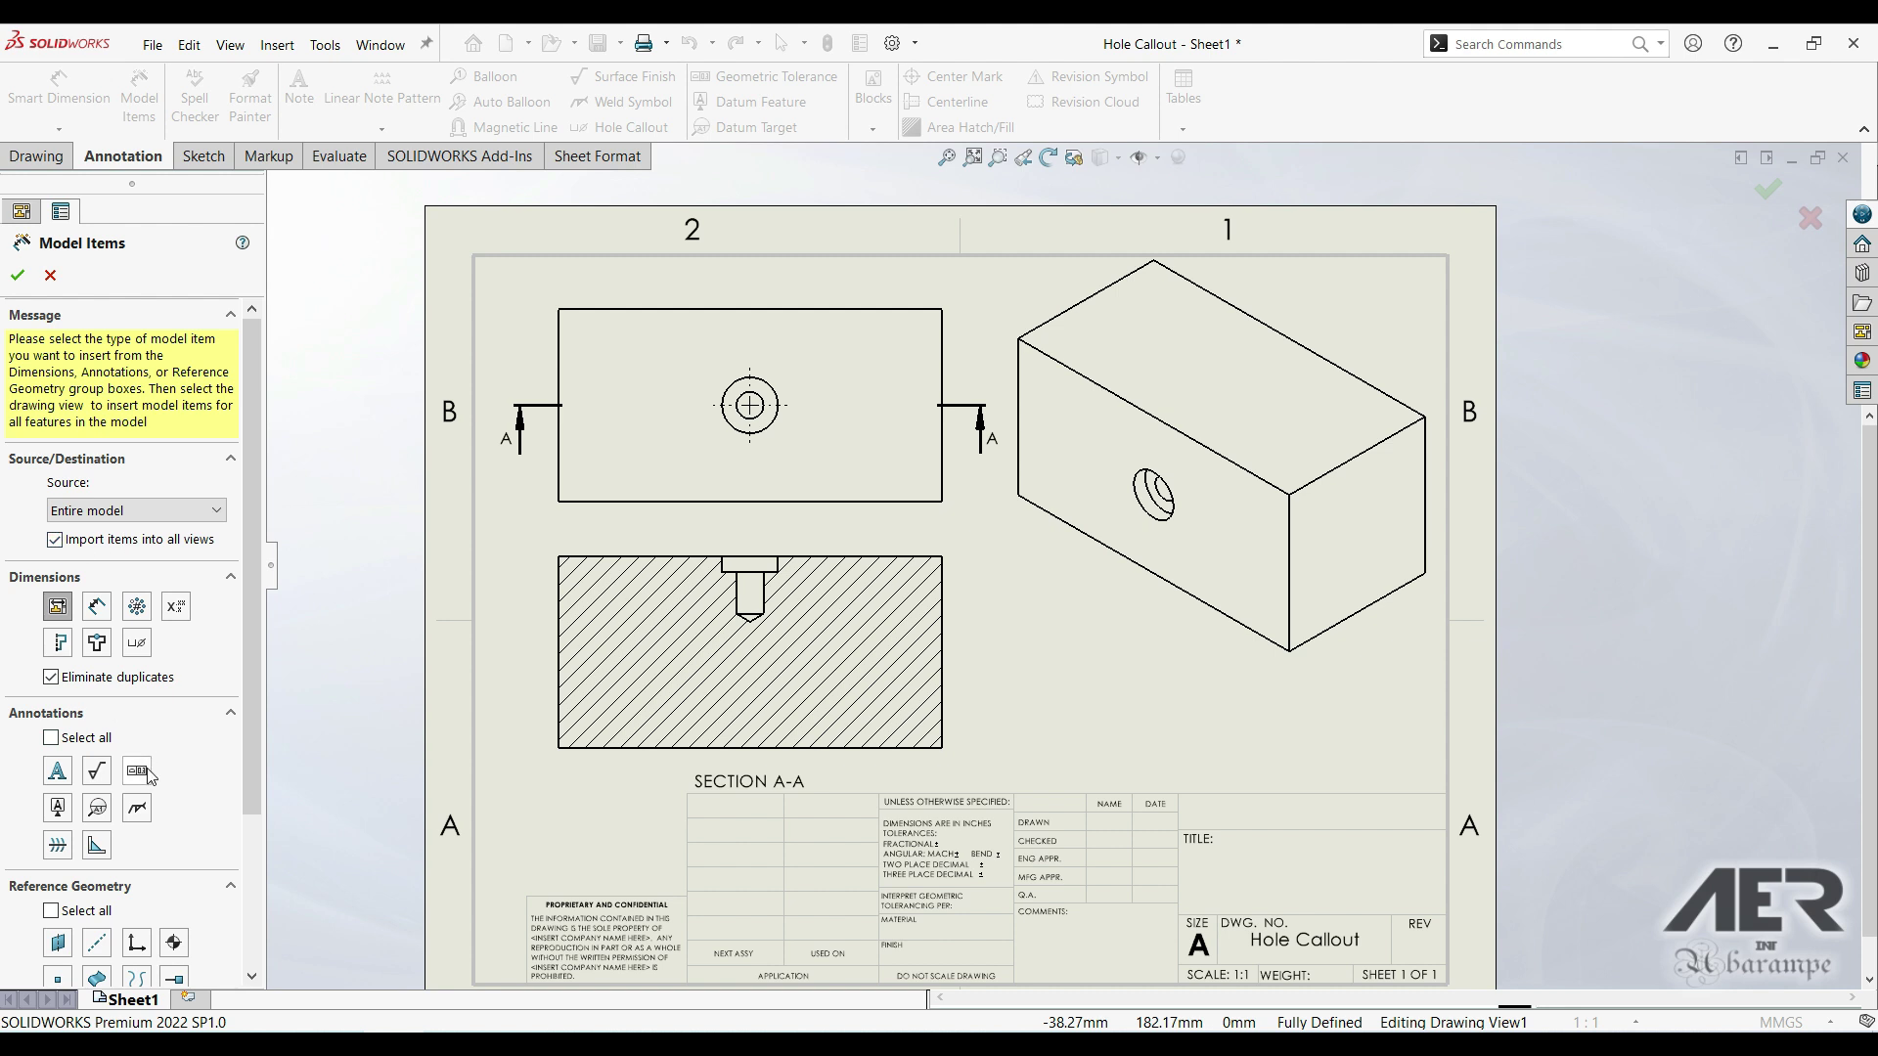
click(19, 276)
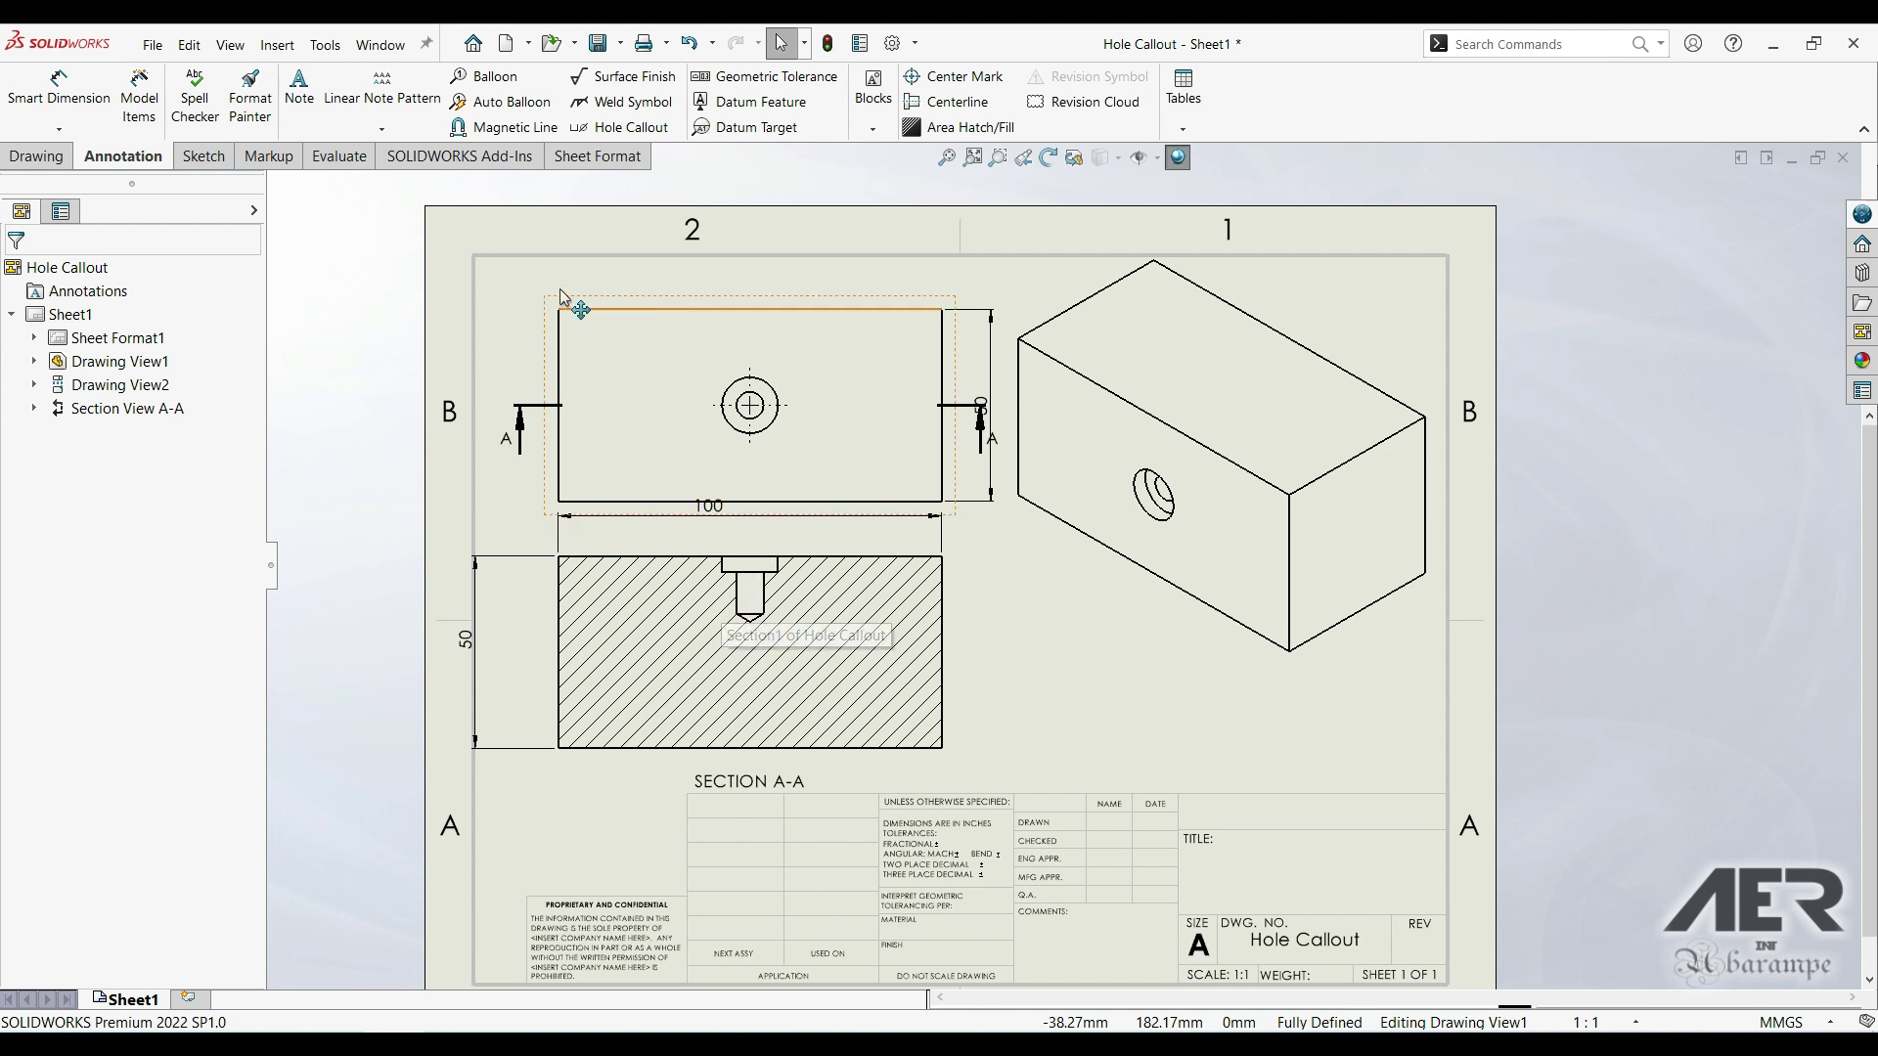
Import the model's hole callout with Model Items and move its text above the view with the section line.
click(134, 96)
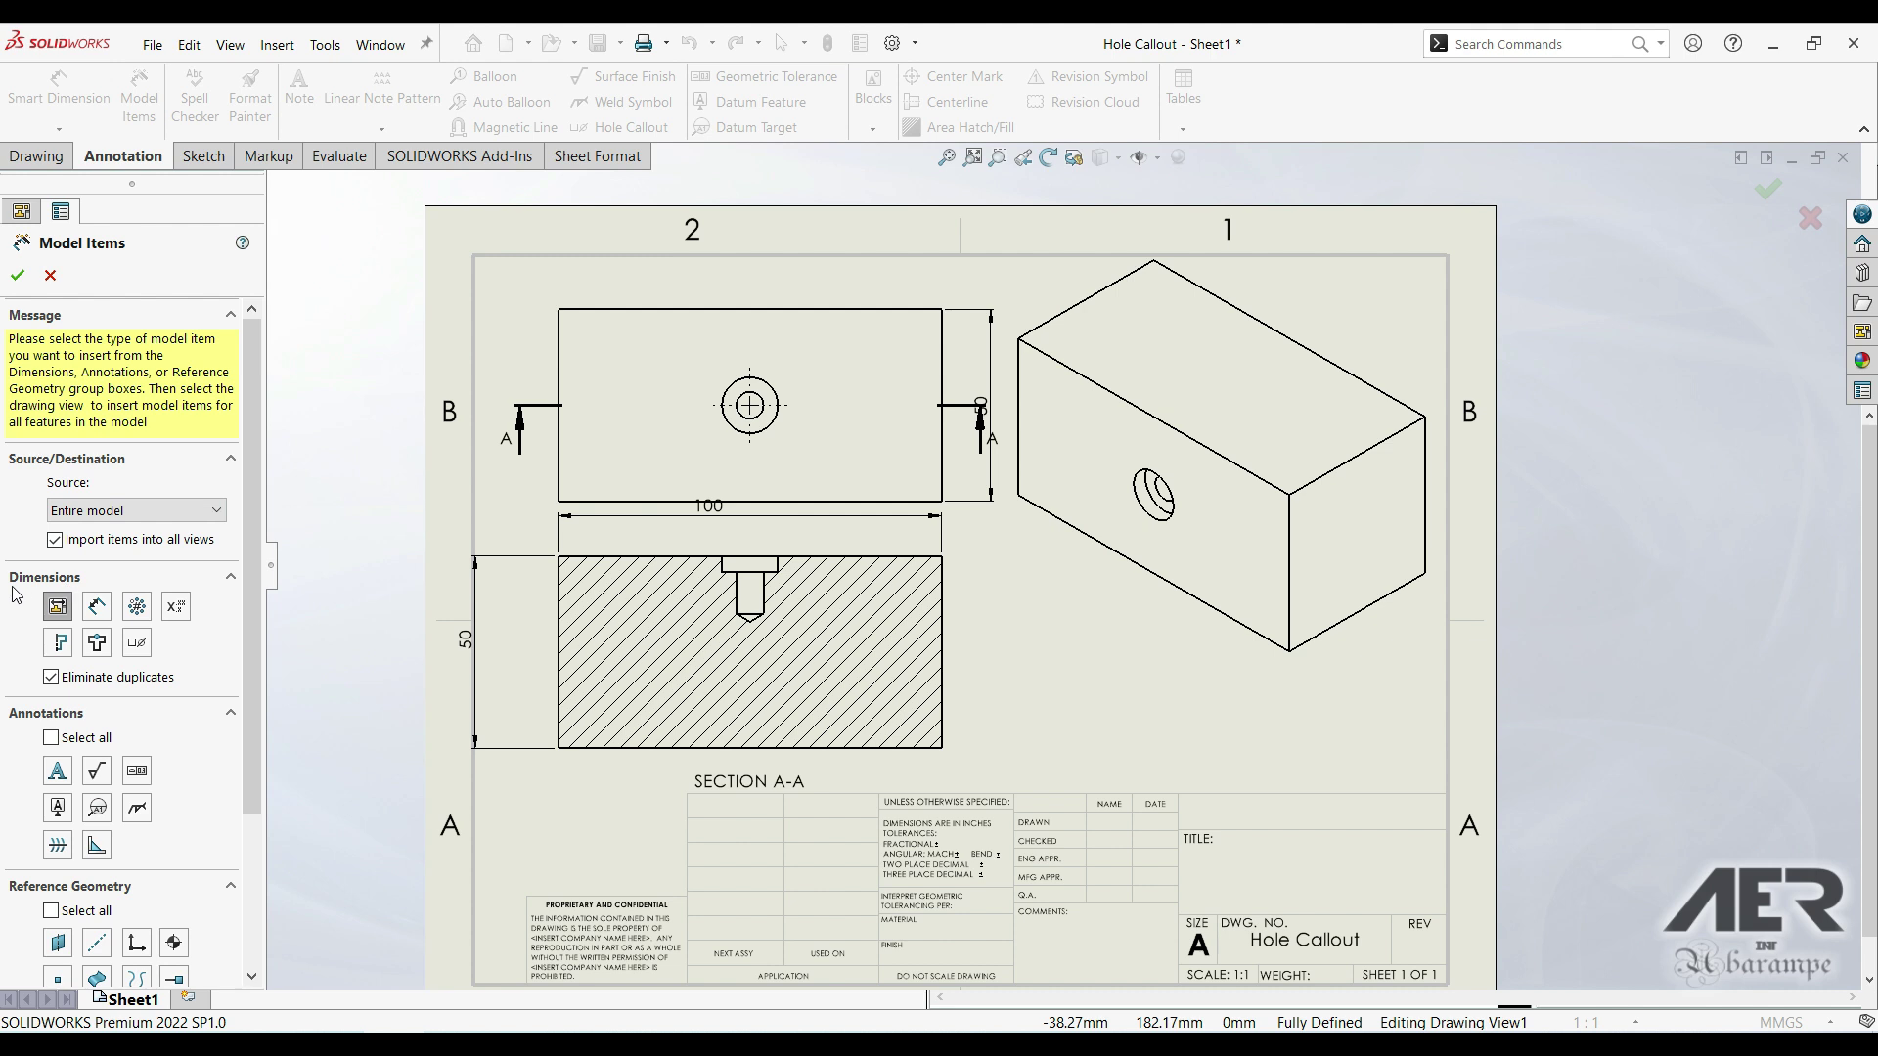
click(137, 645)
click(19, 276)
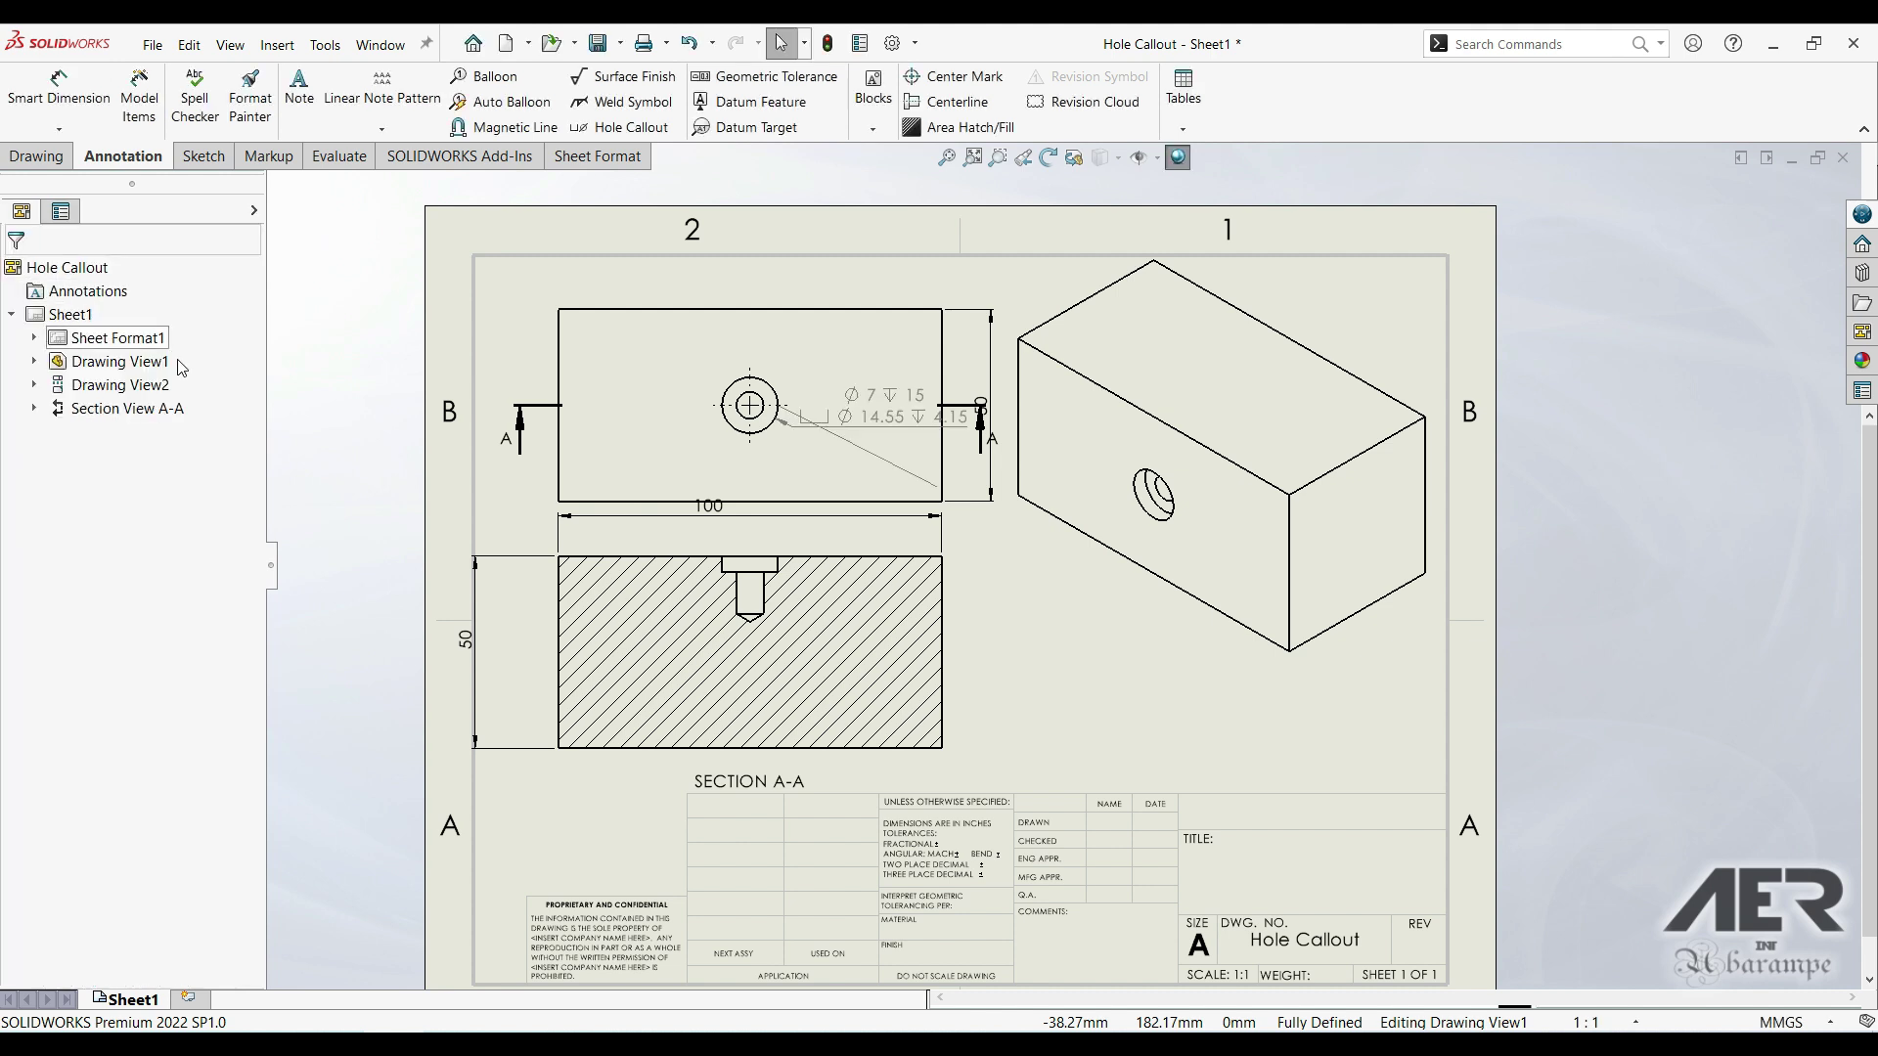
drag(866, 423, 600, 291)
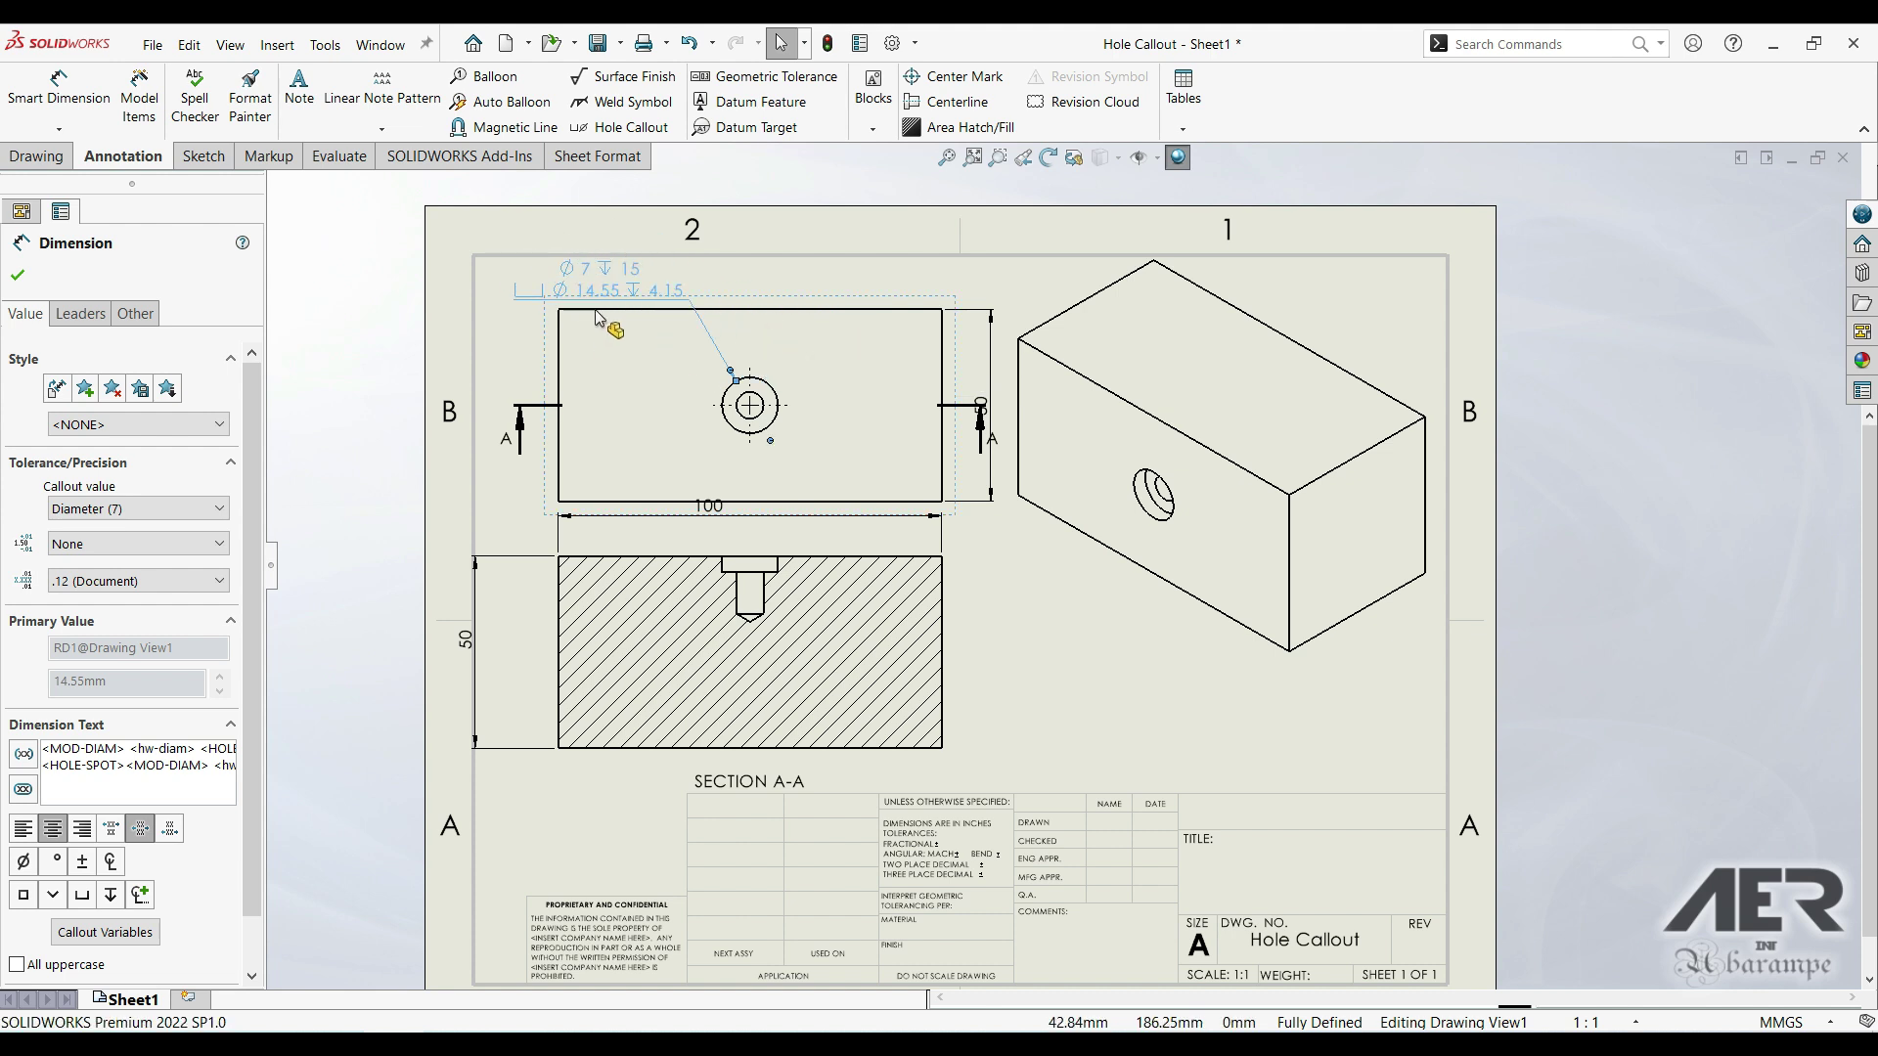
key(Escape)
scroll(646, 319, up, 2)
scroll(784, 336, down, 1)
scroll(744, 323, down, 2)
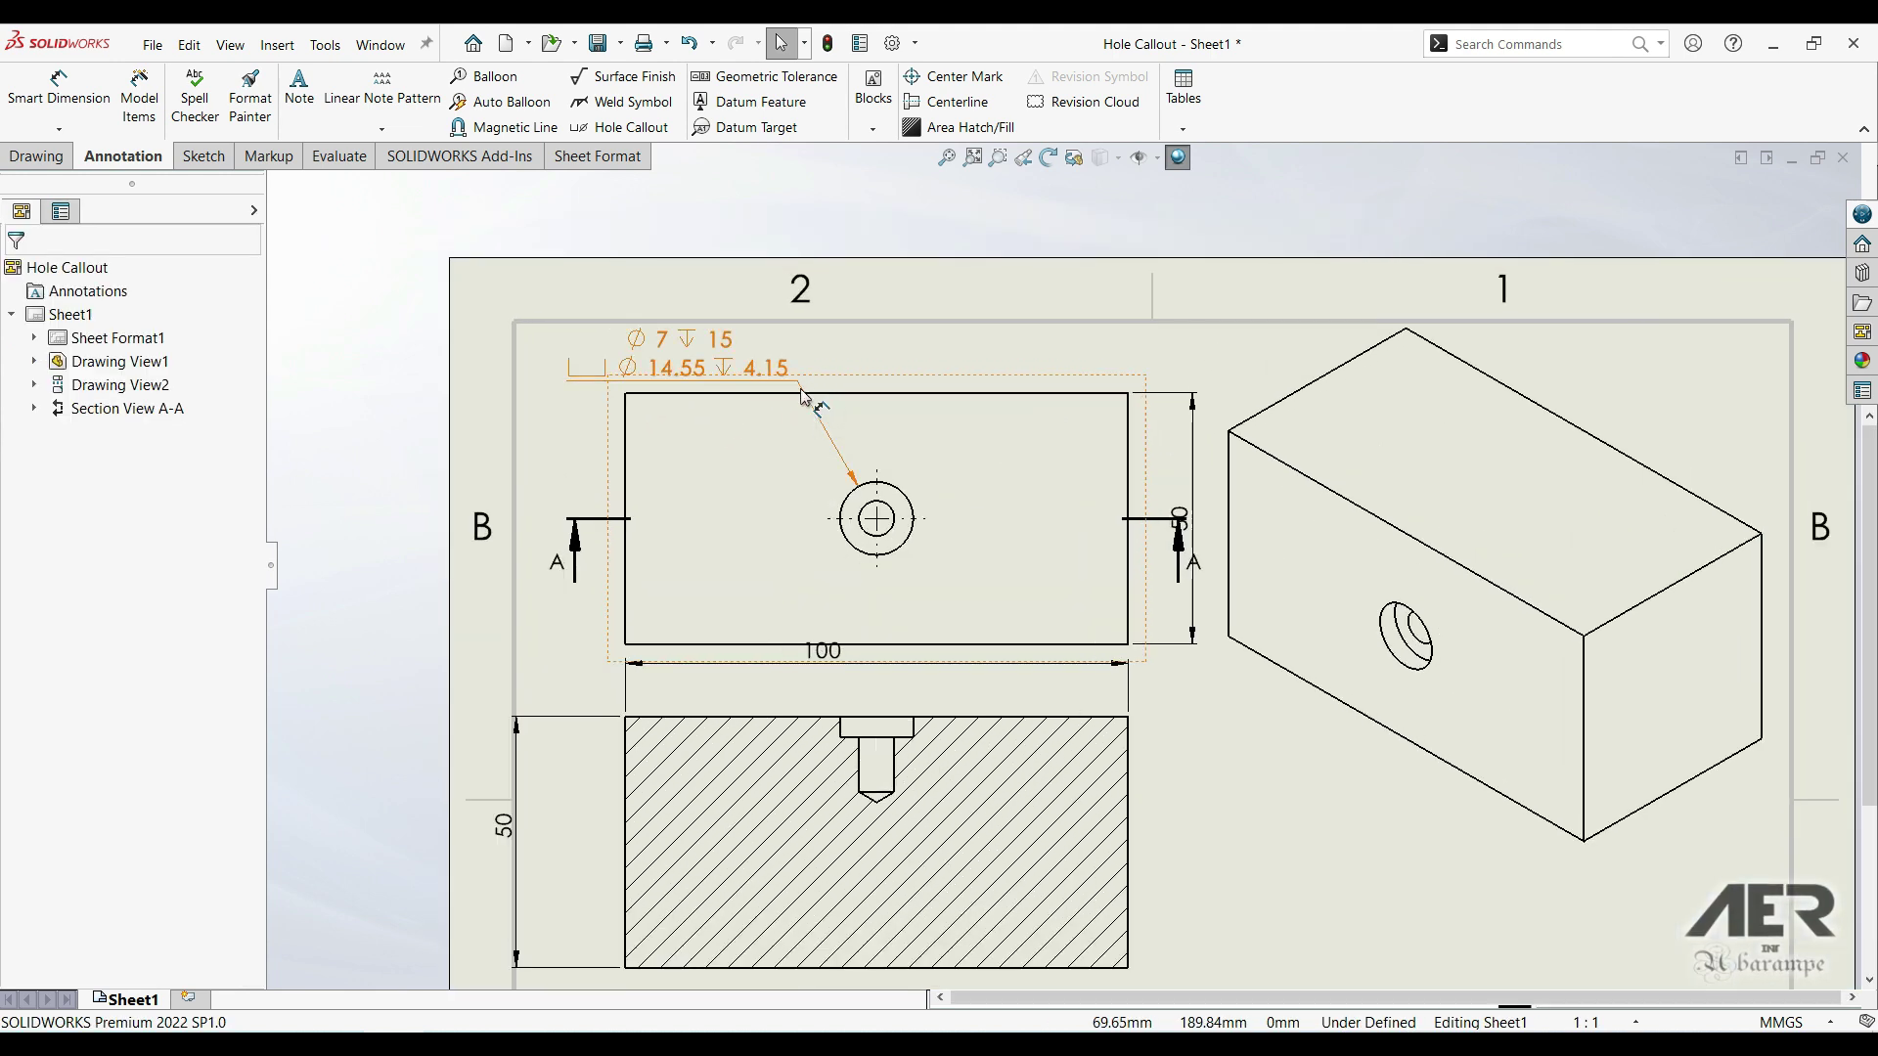
mouse_move(1297, 777)
middle_down()
mouse_move(1143, 712)
mouse_move(1027, 587)
middle_up()
scroll(1134, 708, up, 3)
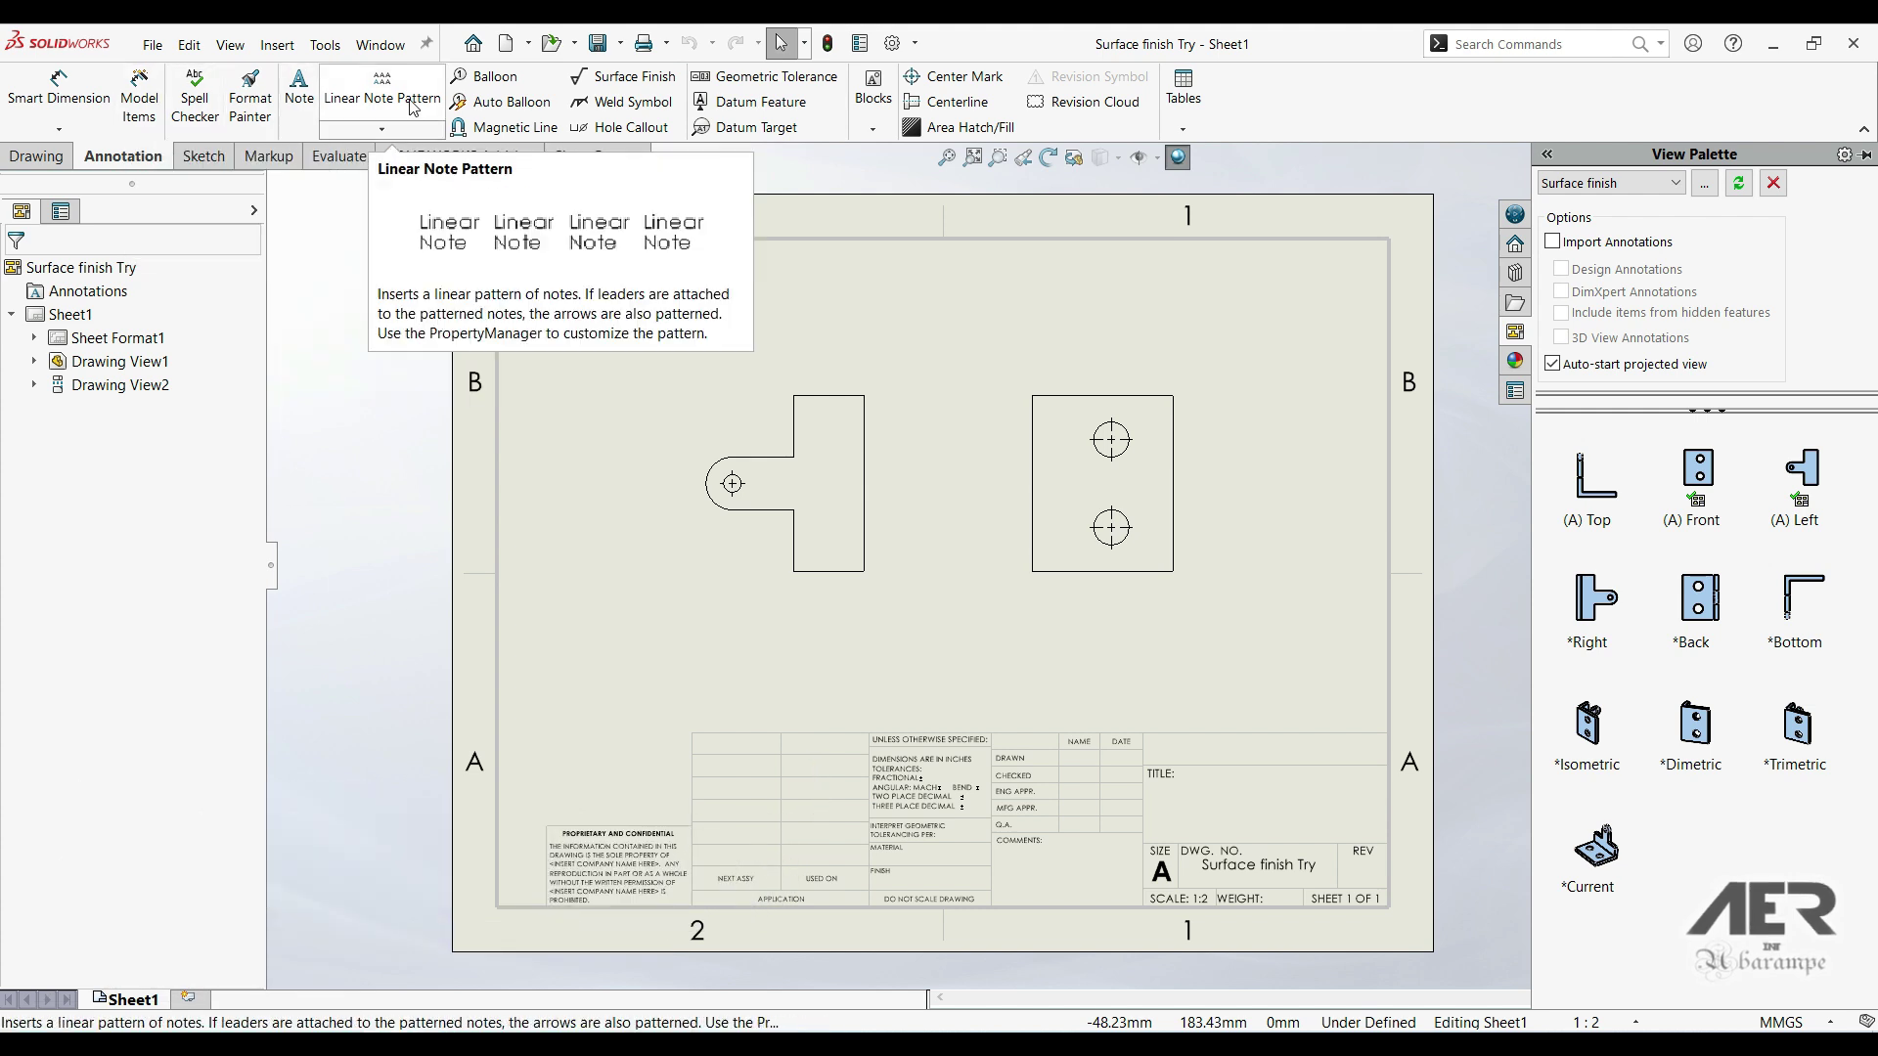
Start a surface finish symbol and preview the layouts of the available symbol types, including JIS Basic.
click(611, 80)
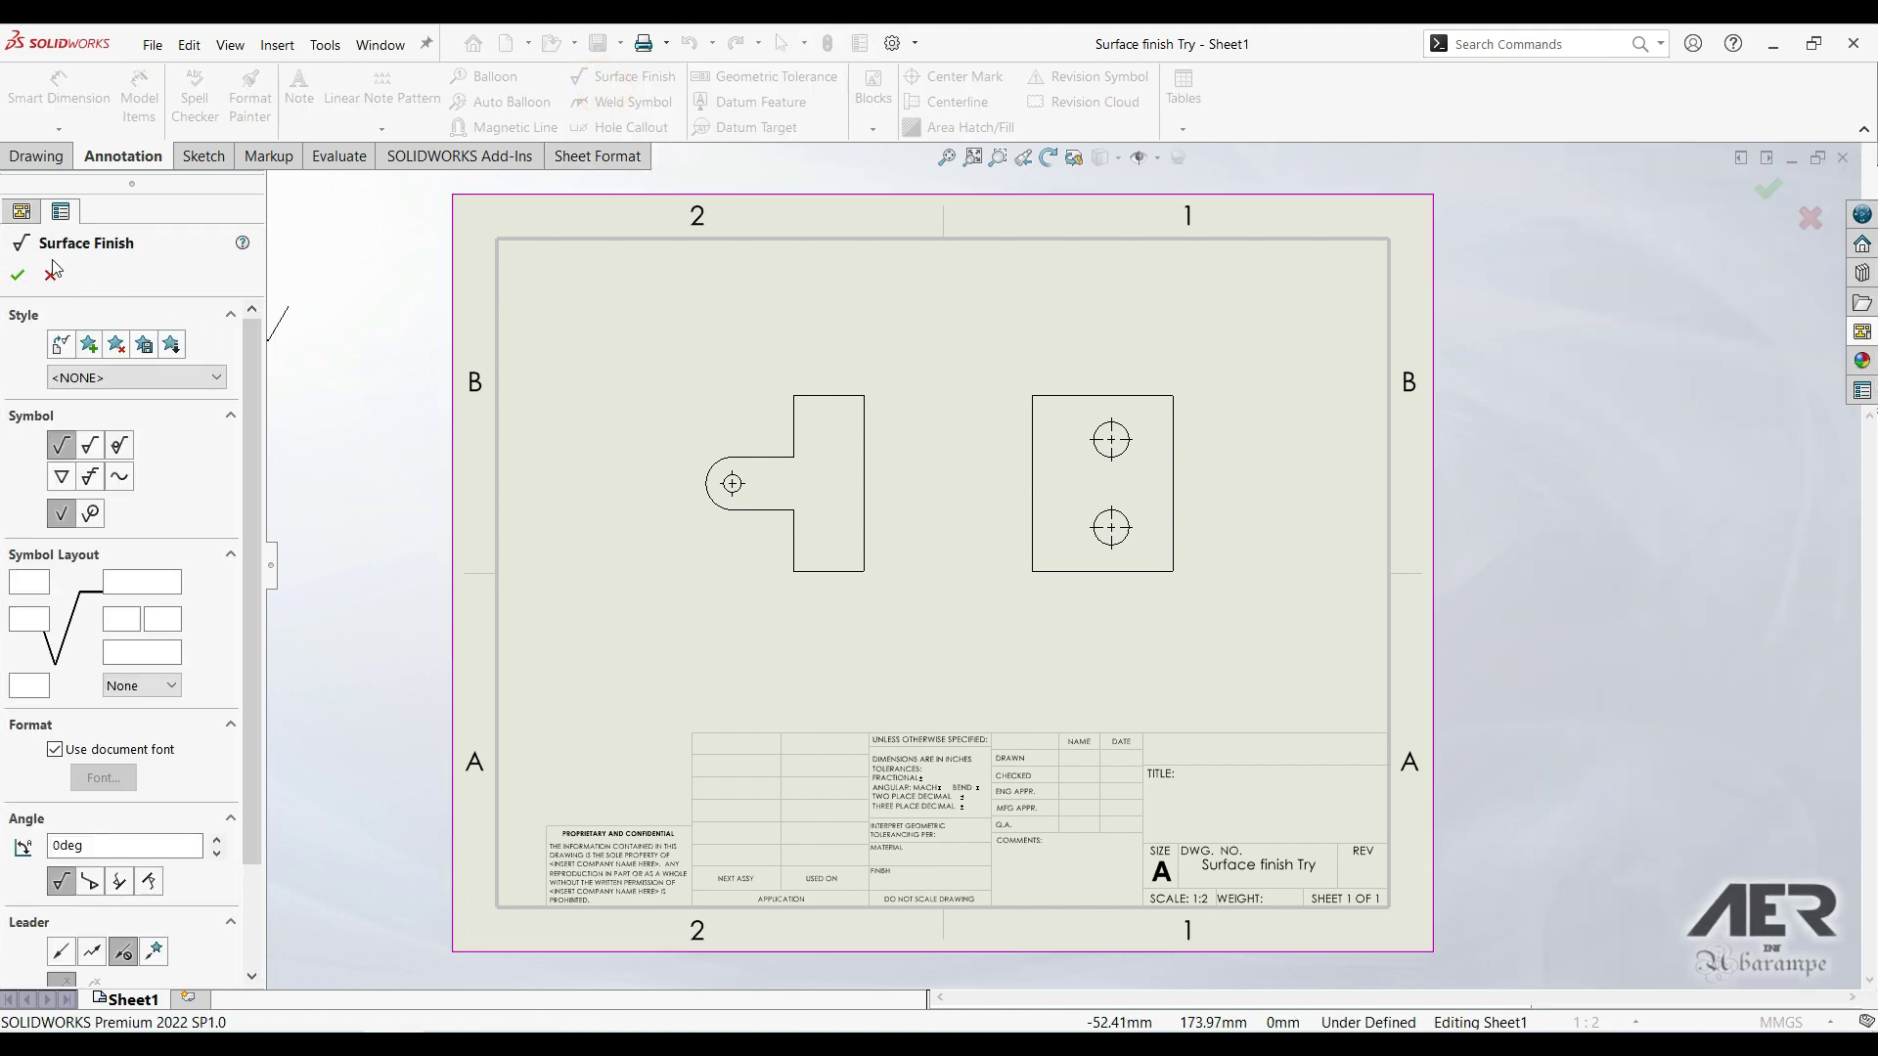
click(60, 447)
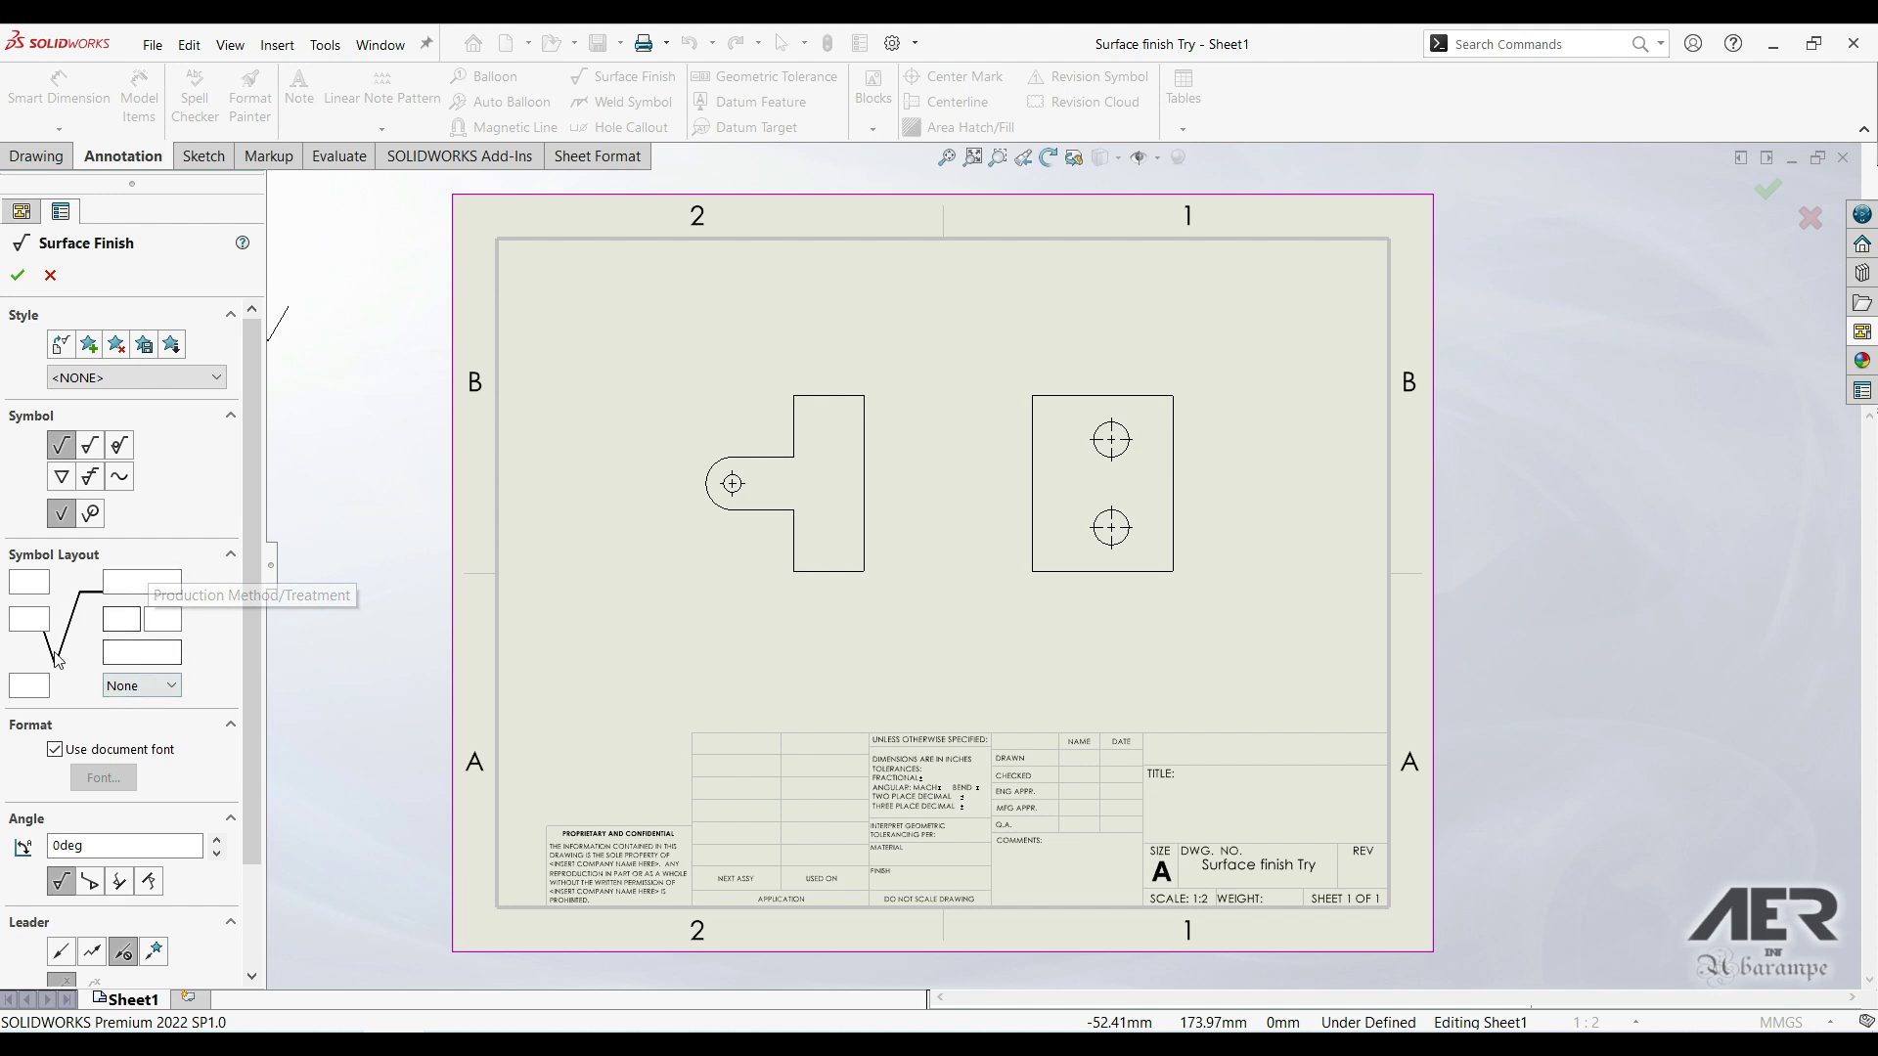
click(119, 446)
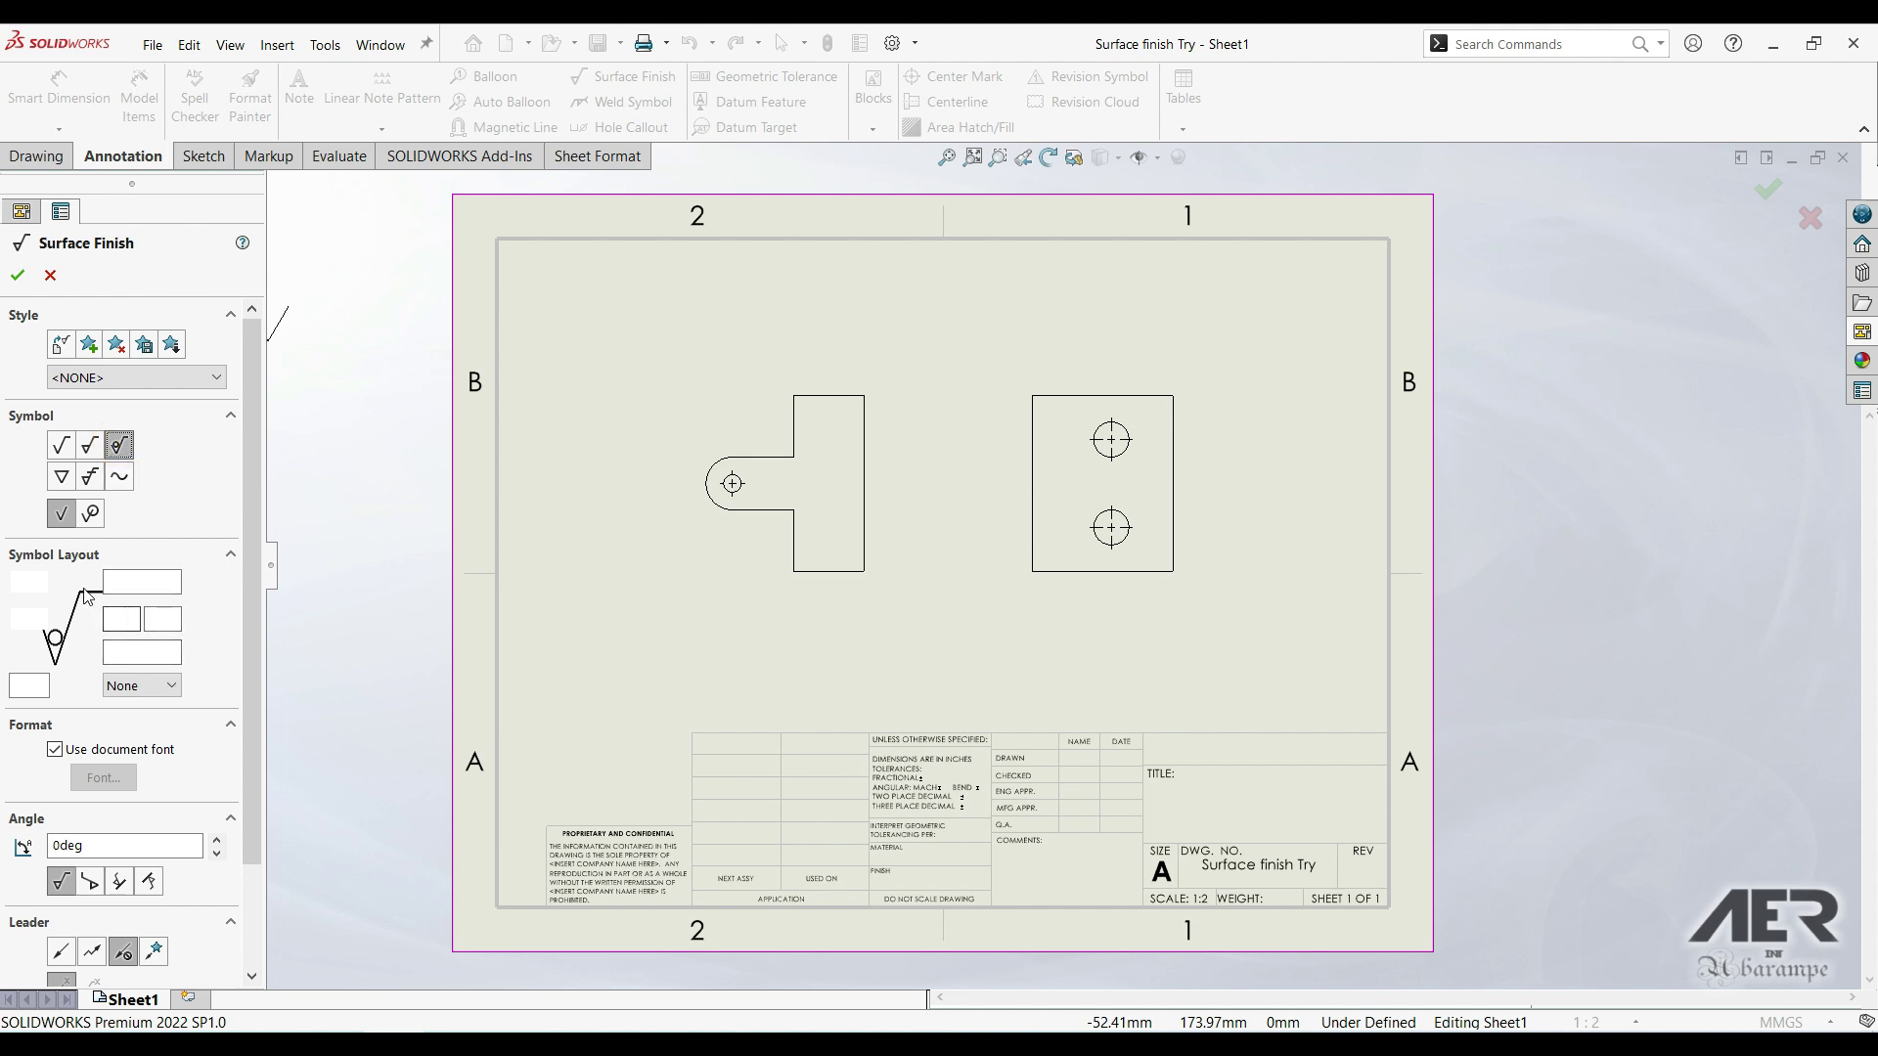
click(120, 477)
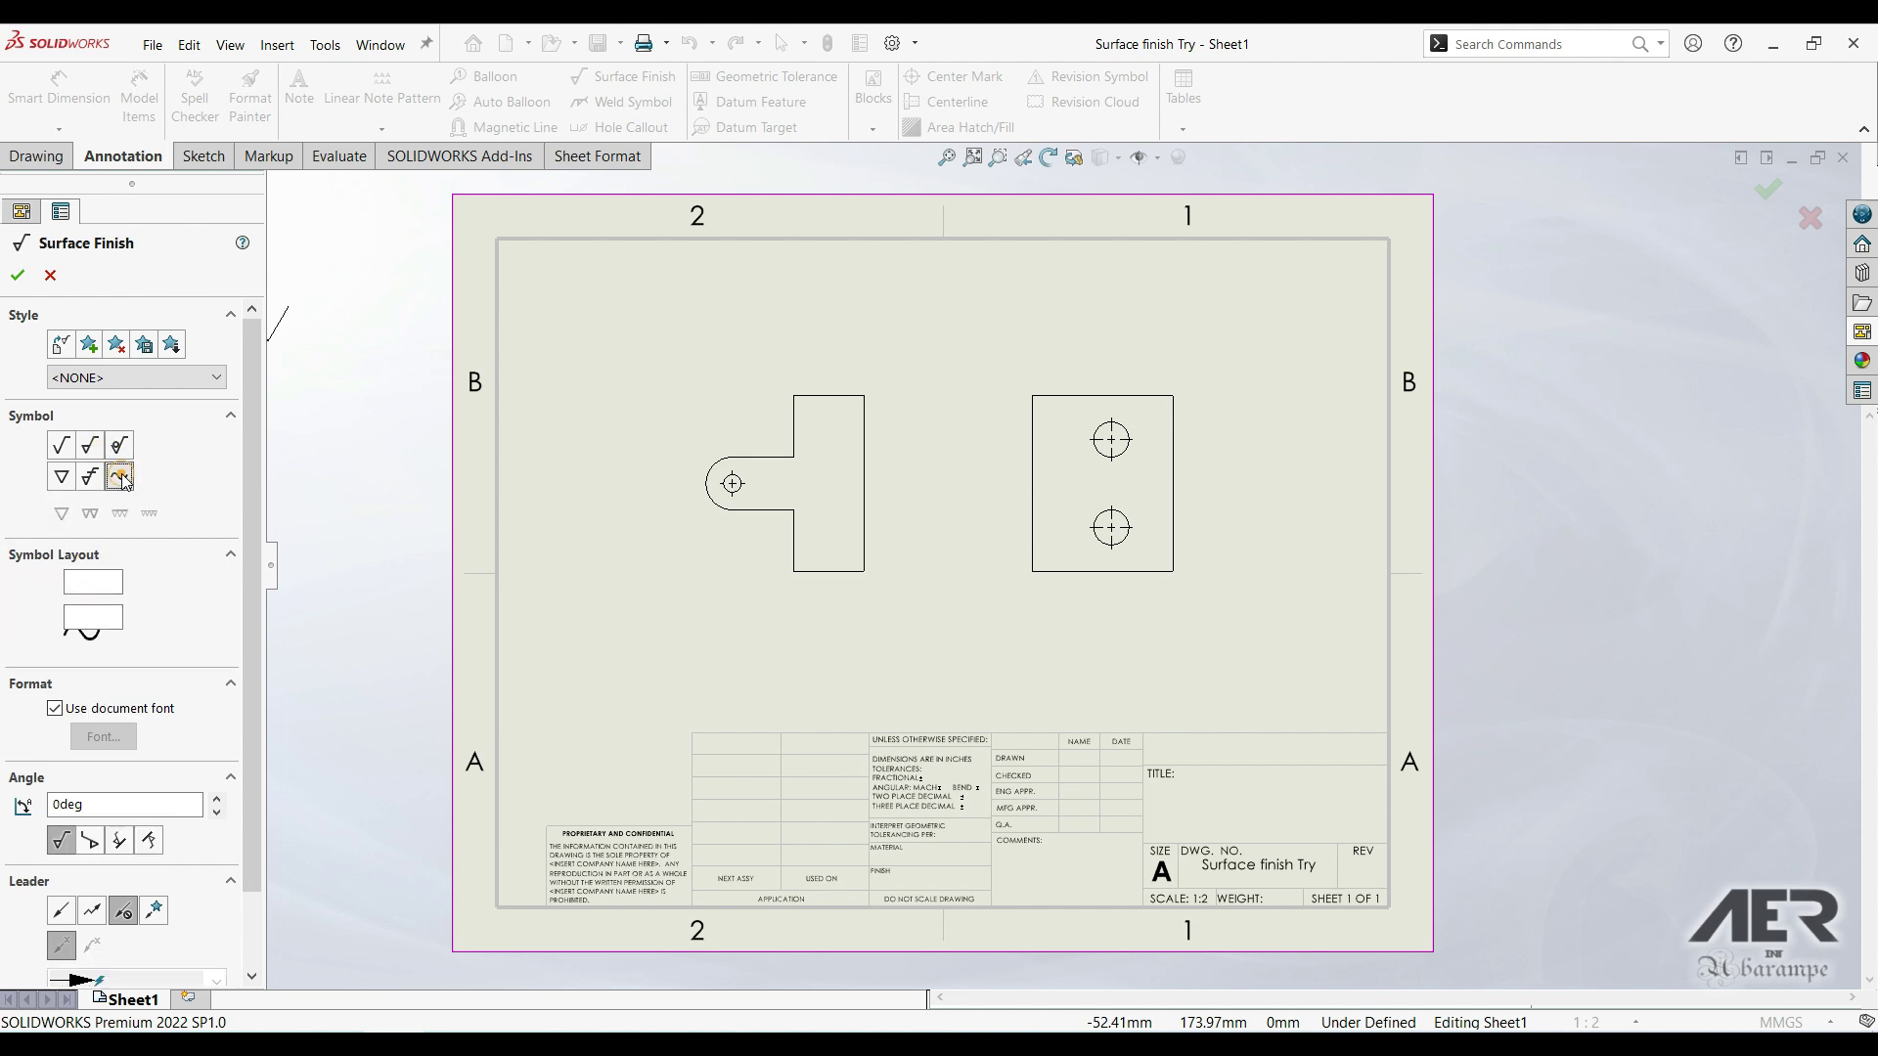
click(86, 480)
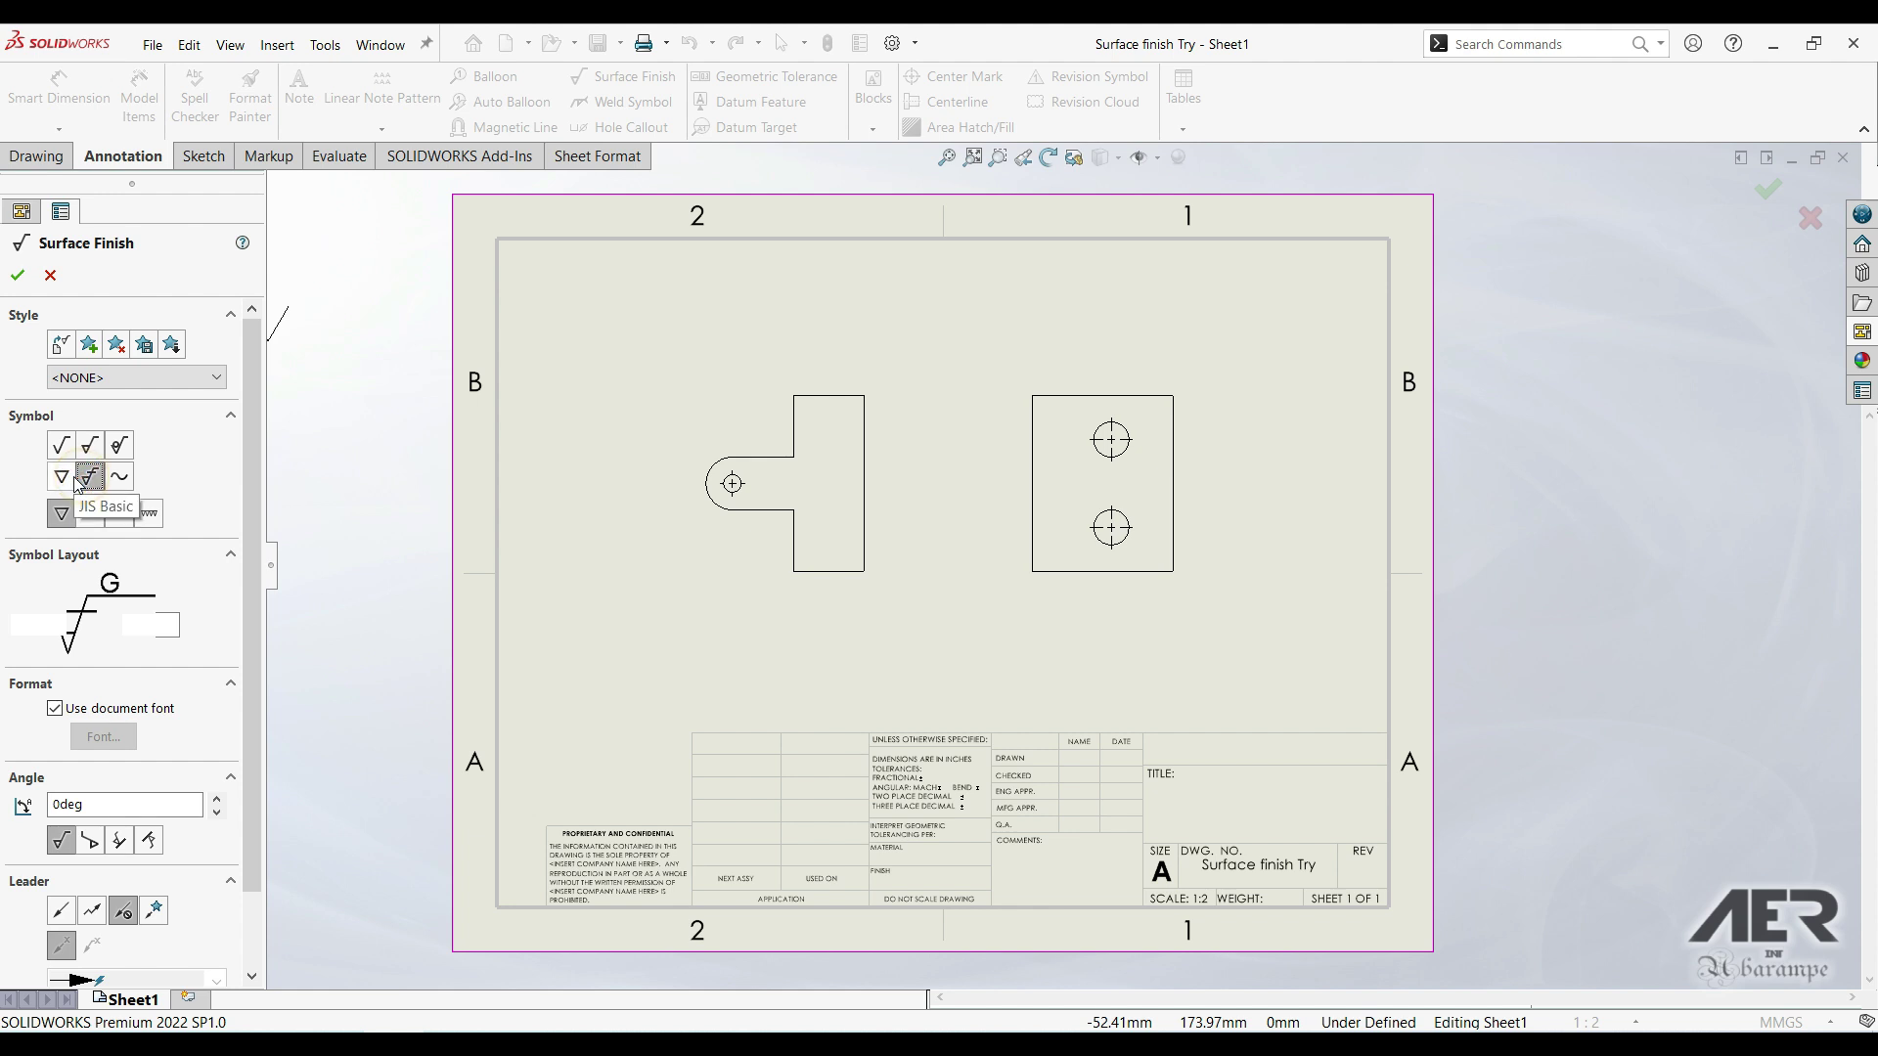
click(61, 477)
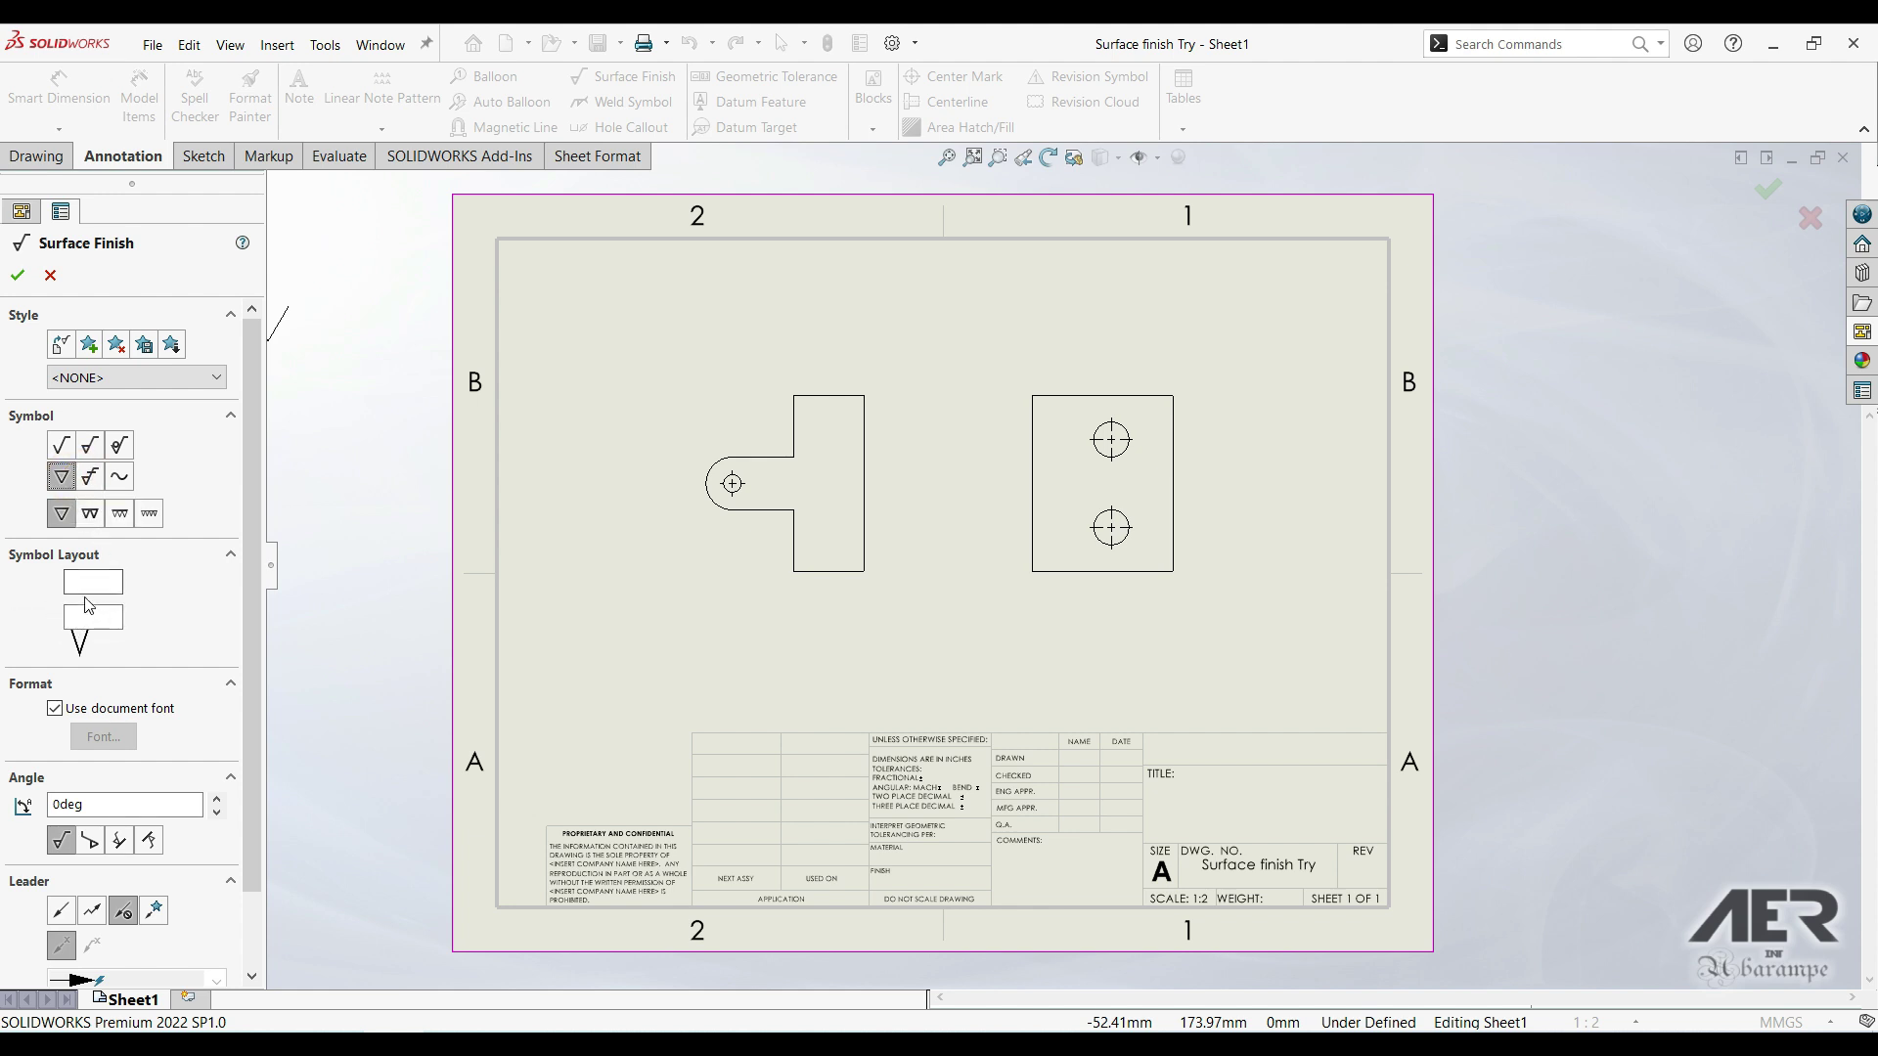
Place a basic surface finish symbol with roughness values 50 and 30 and production method Milling on the side view's top edge.
click(67, 448)
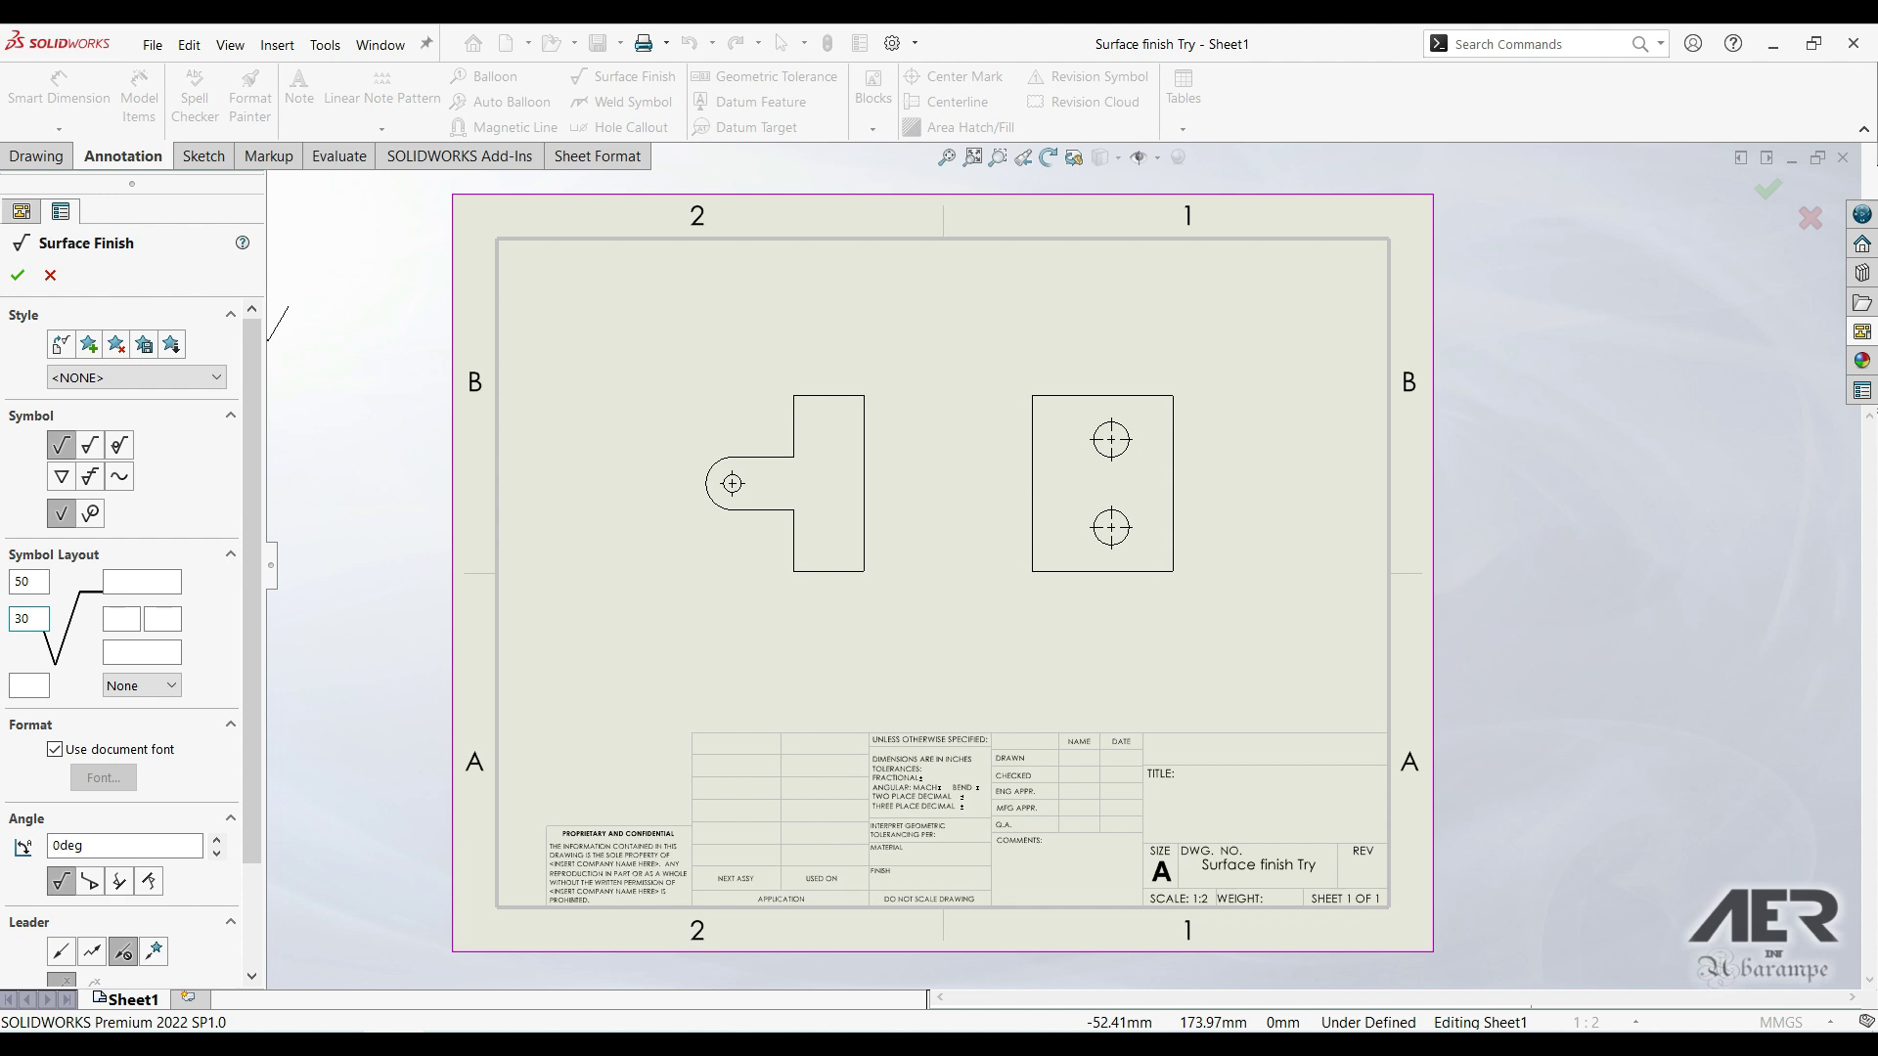
click(130, 582)
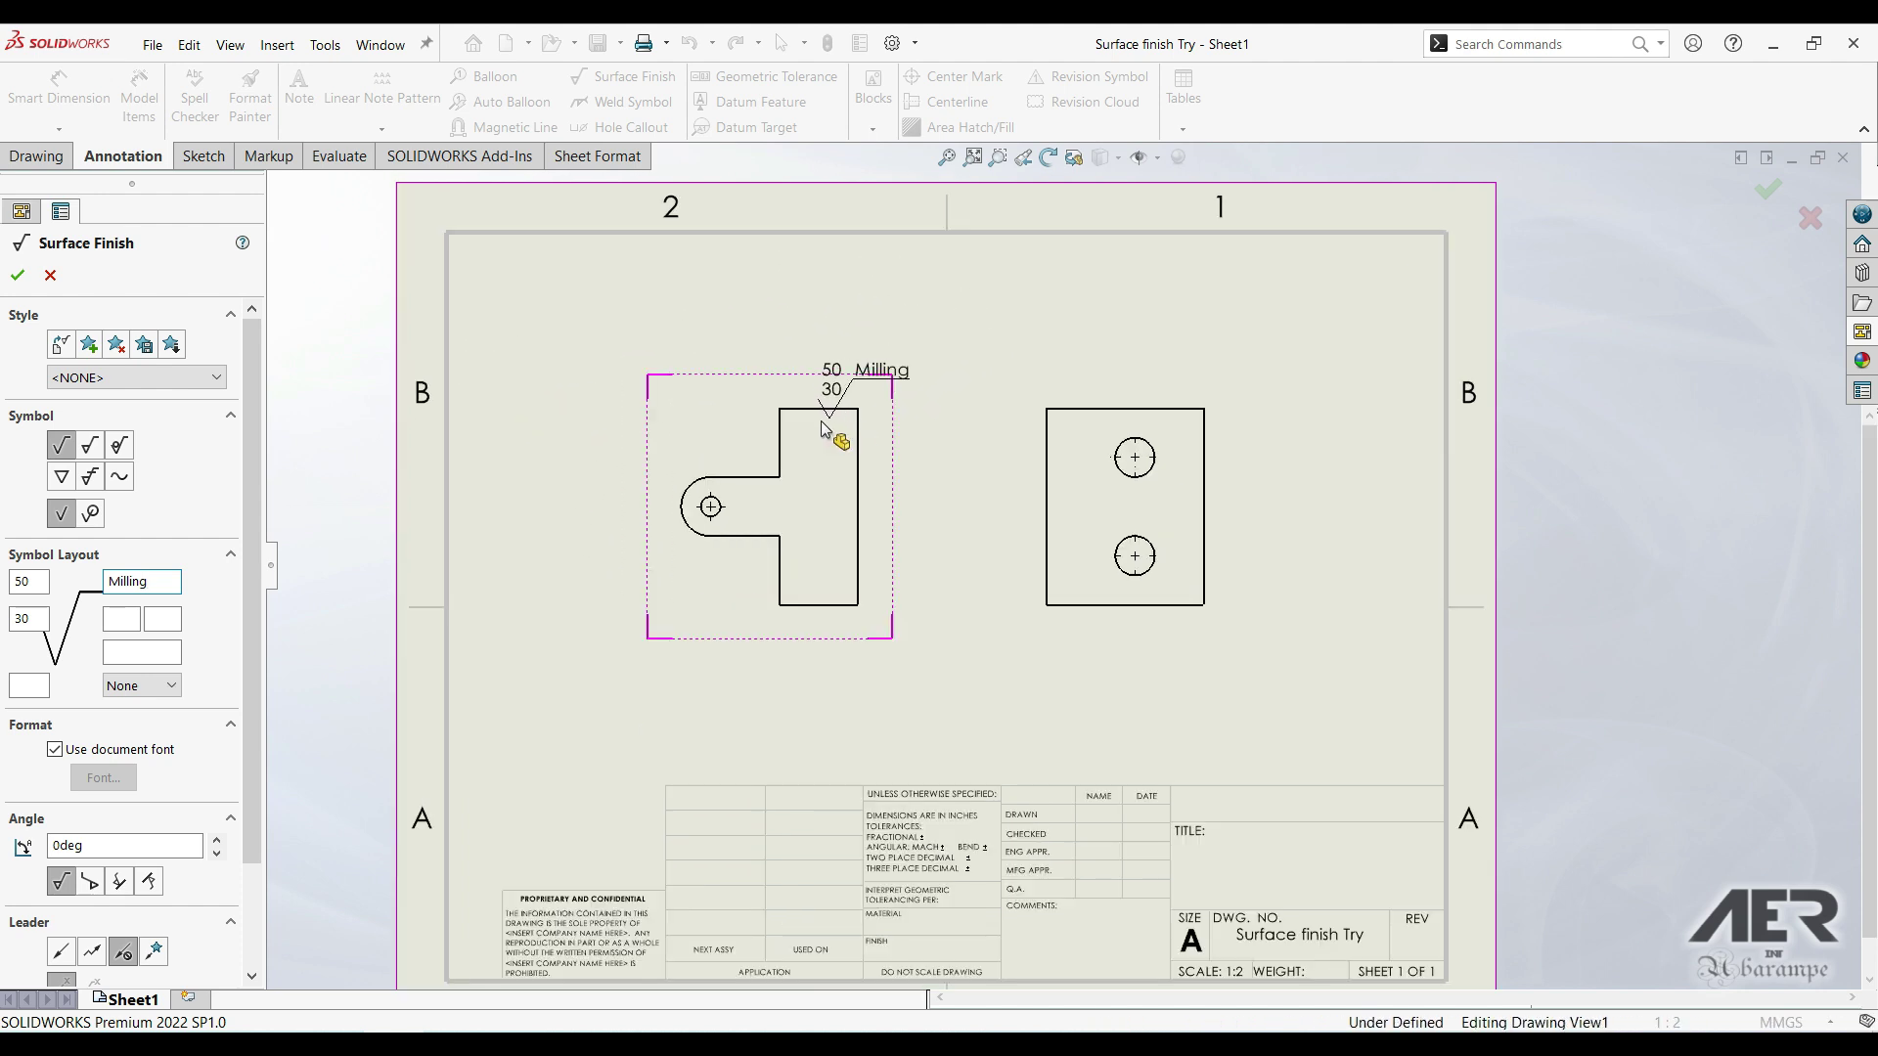
click(821, 415)
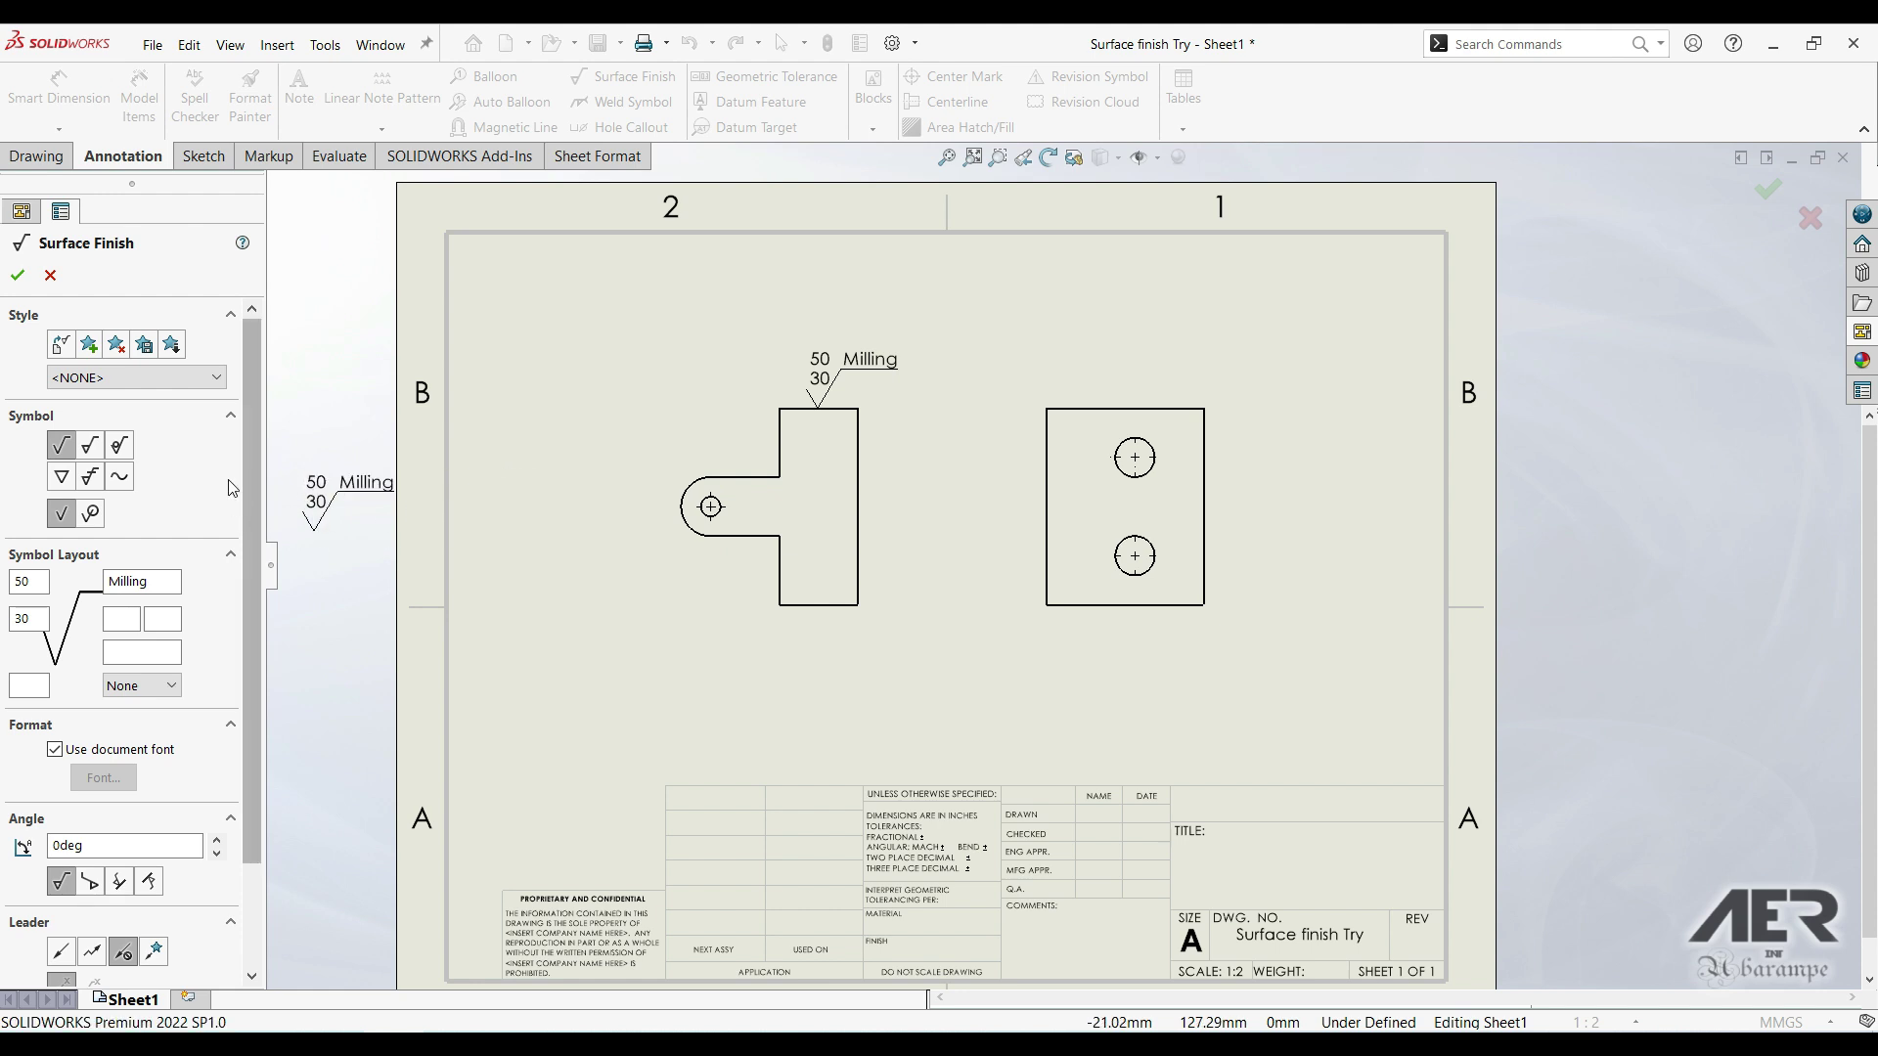
click(17, 277)
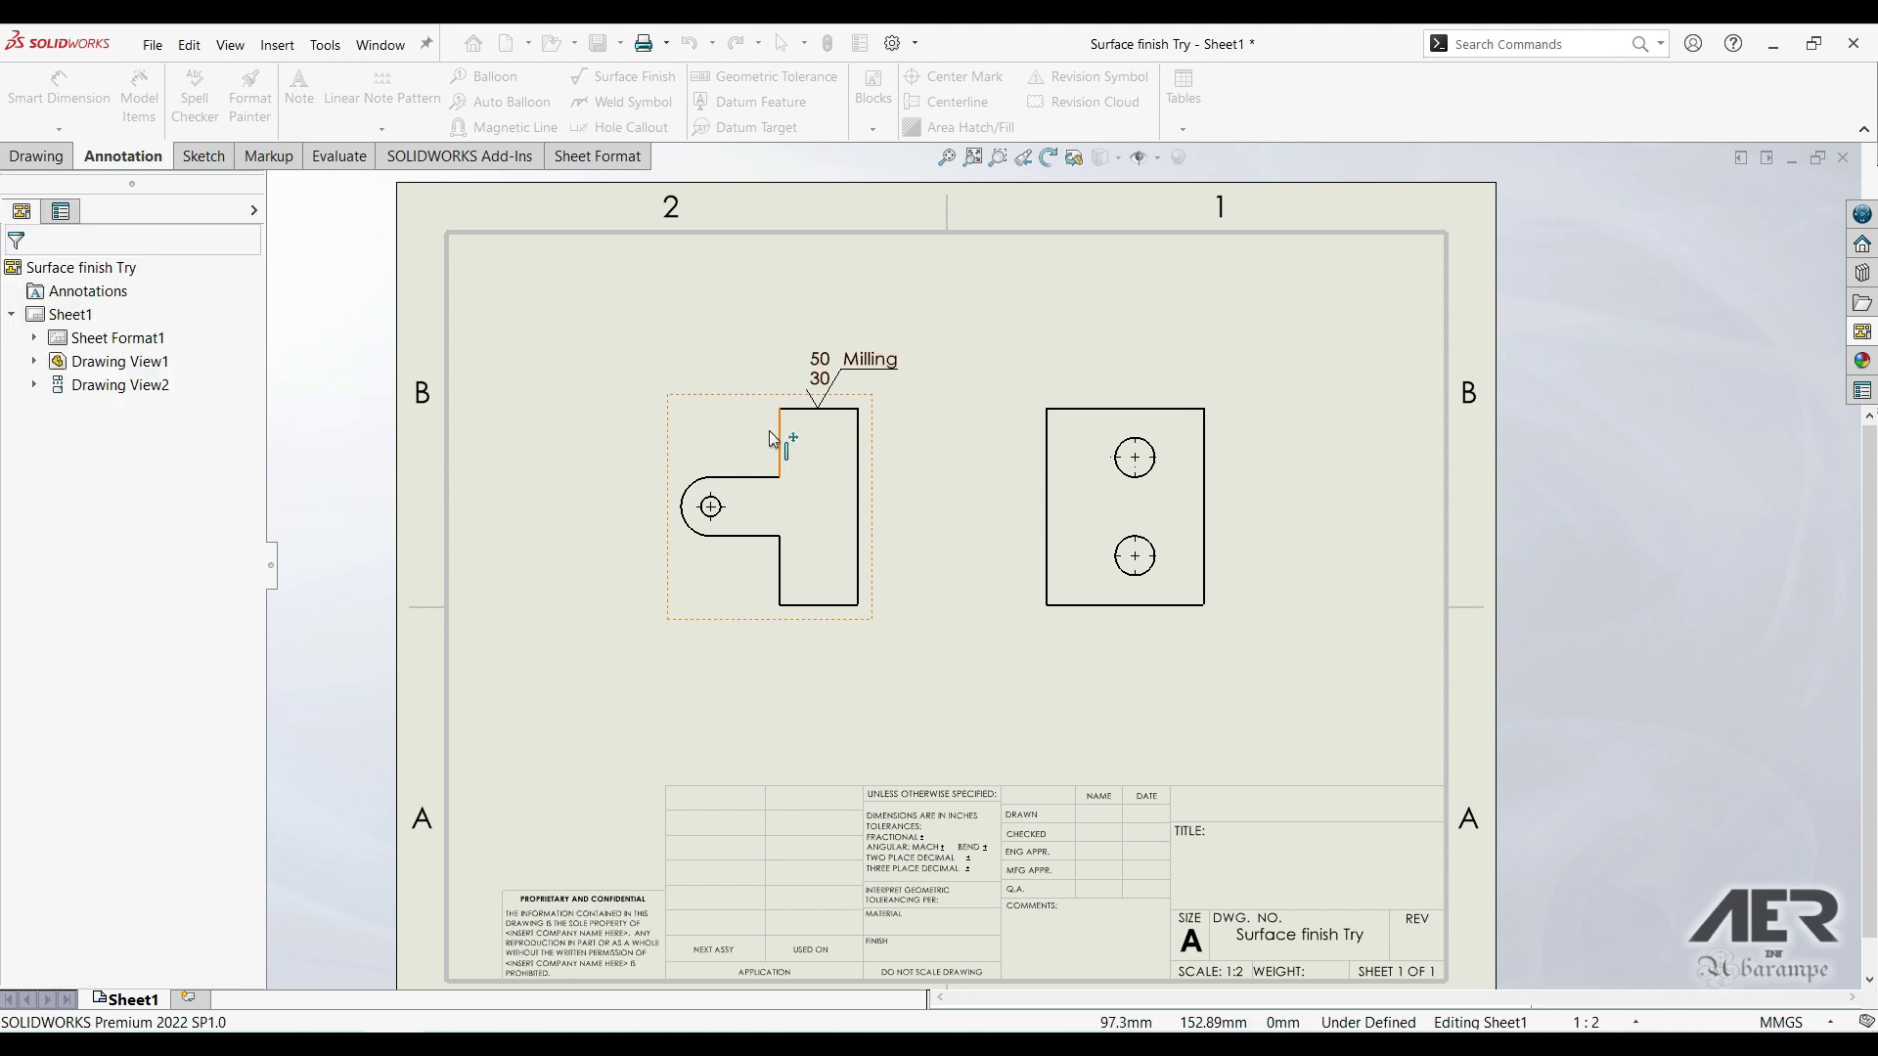
Try tilting the placed Milling surface finish symbol to 8 degrees and then to -5 degrees.
click(847, 360)
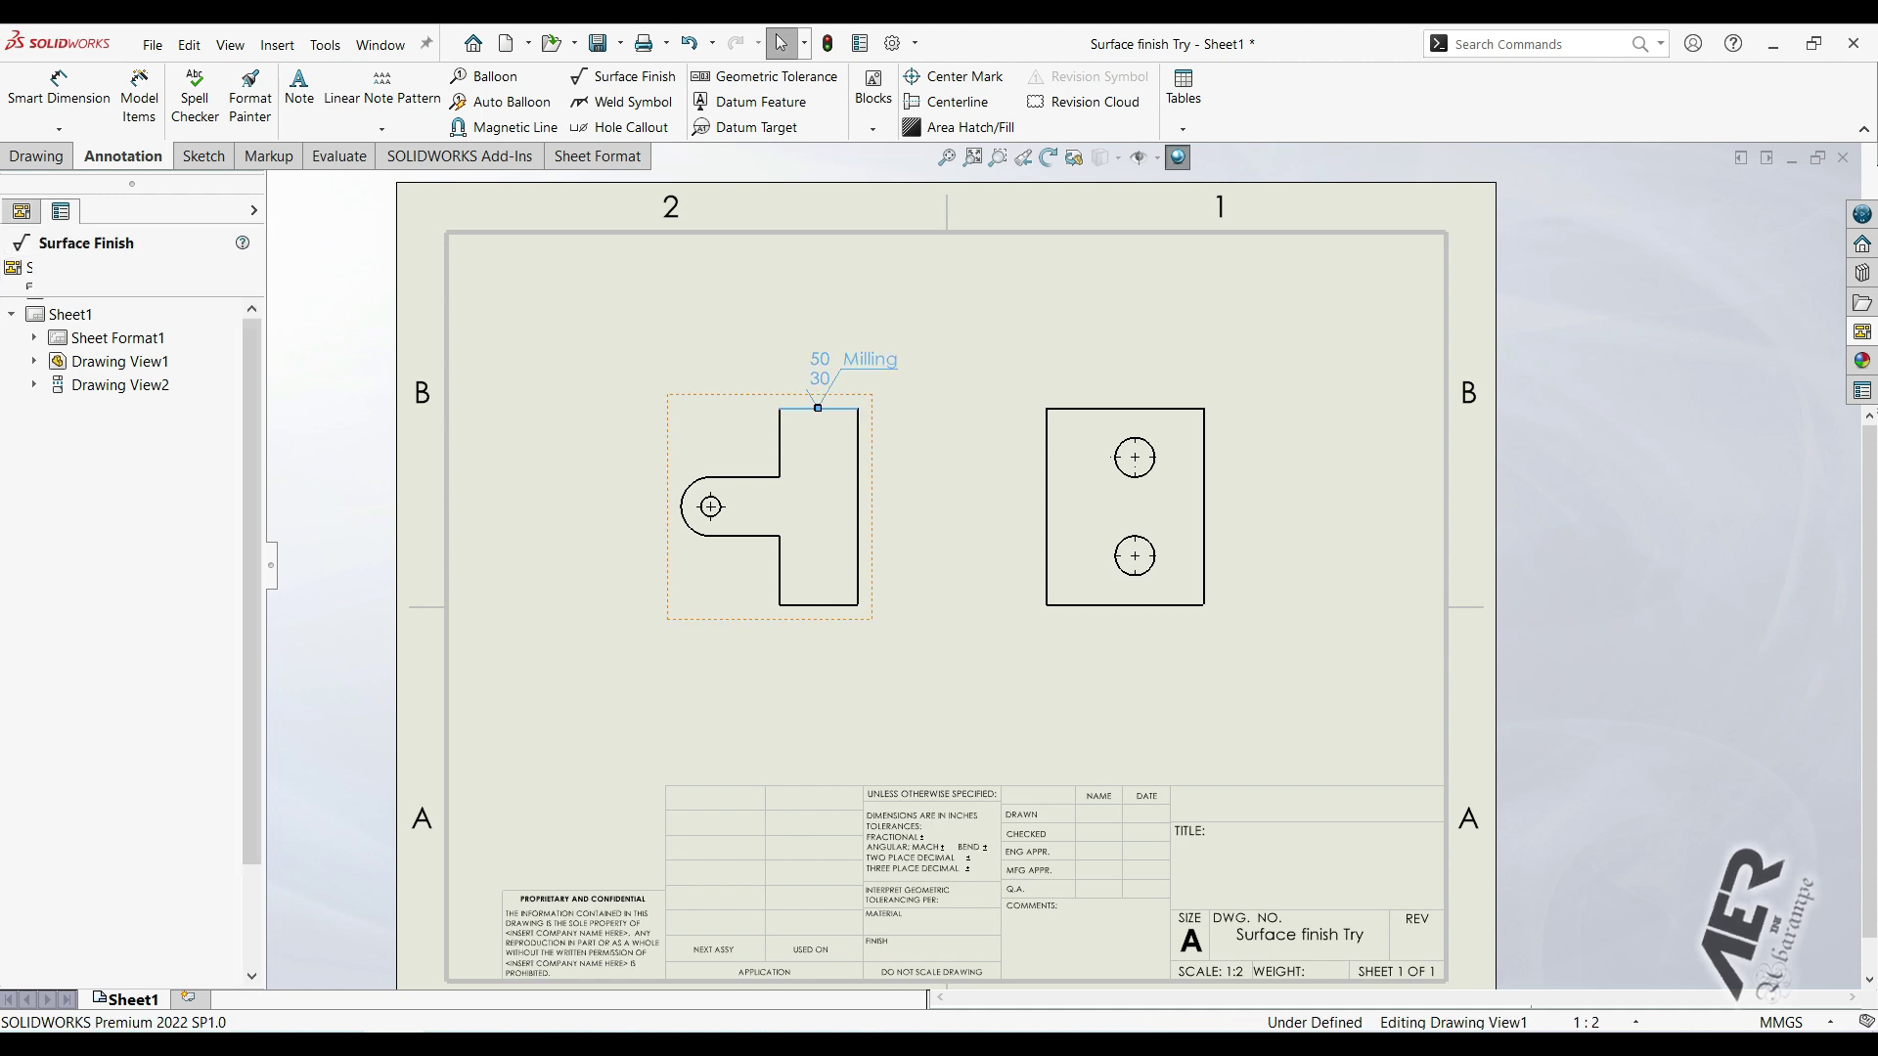
drag(252, 486, 241, 630)
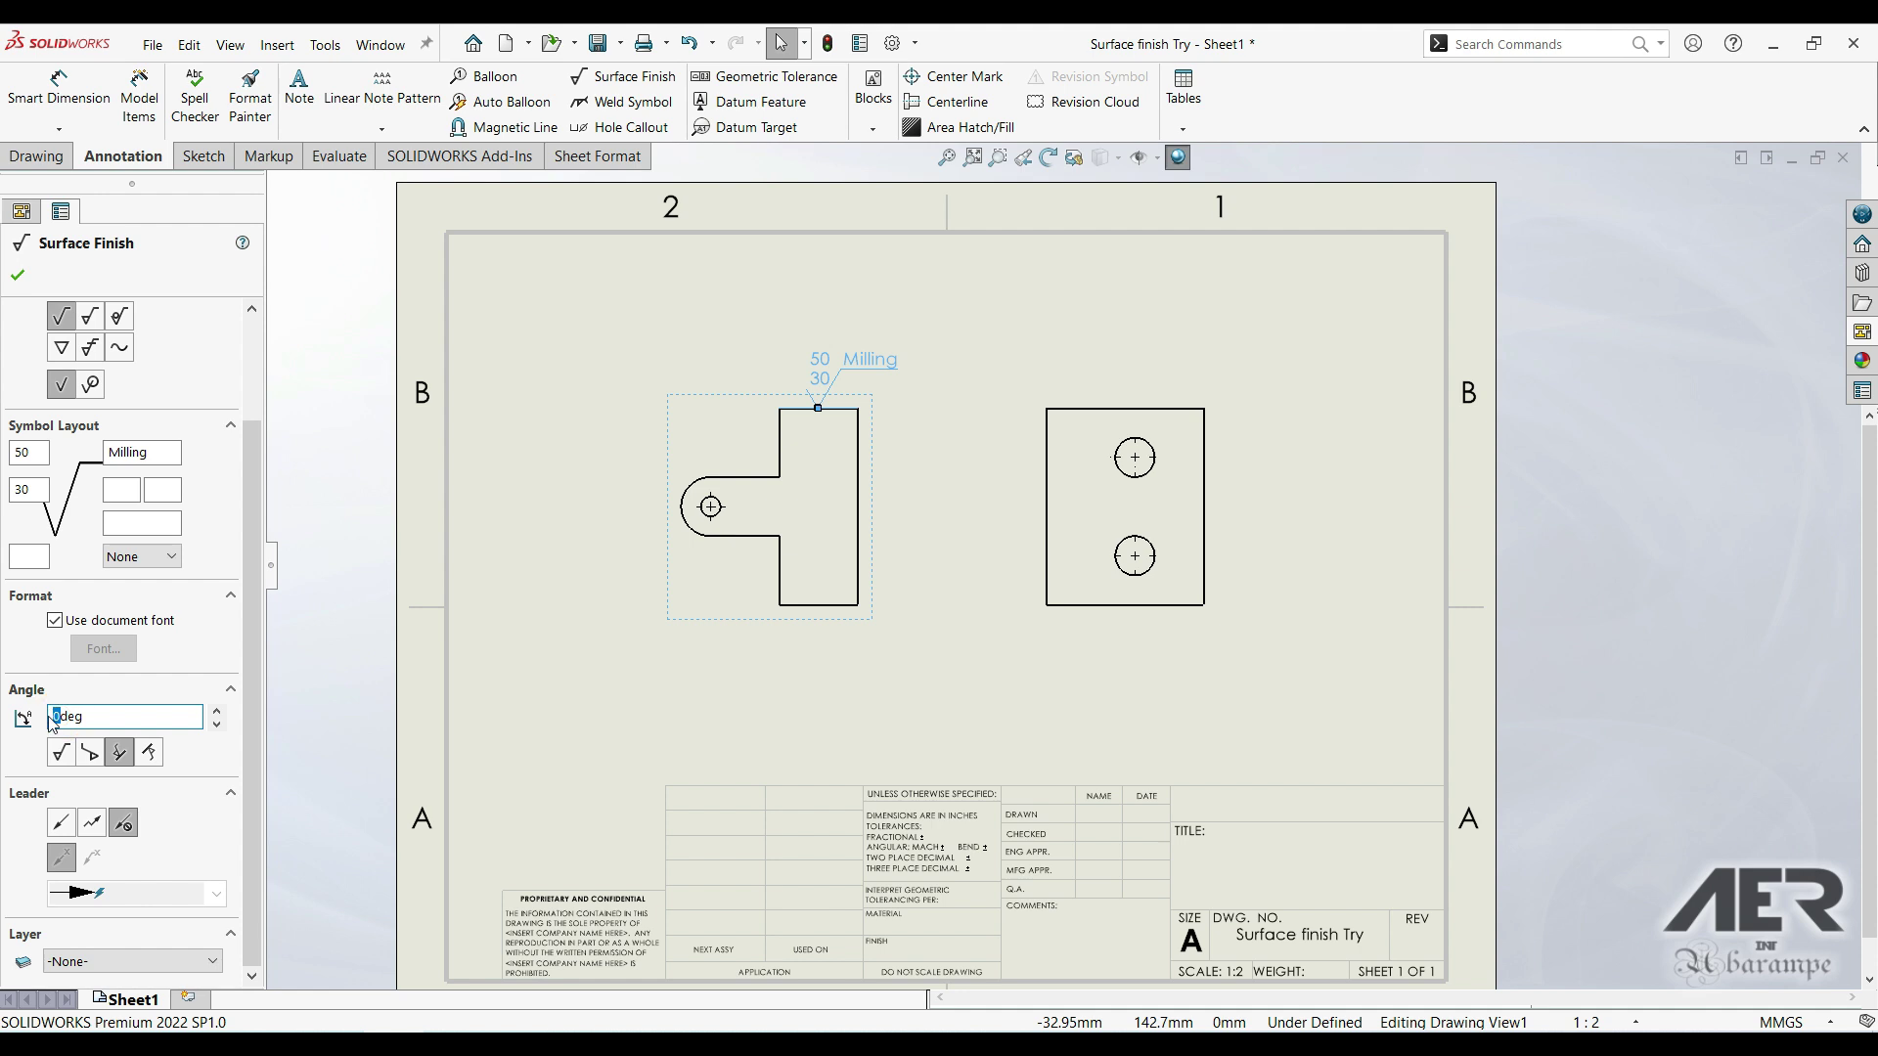
click(219, 711)
click(219, 711)
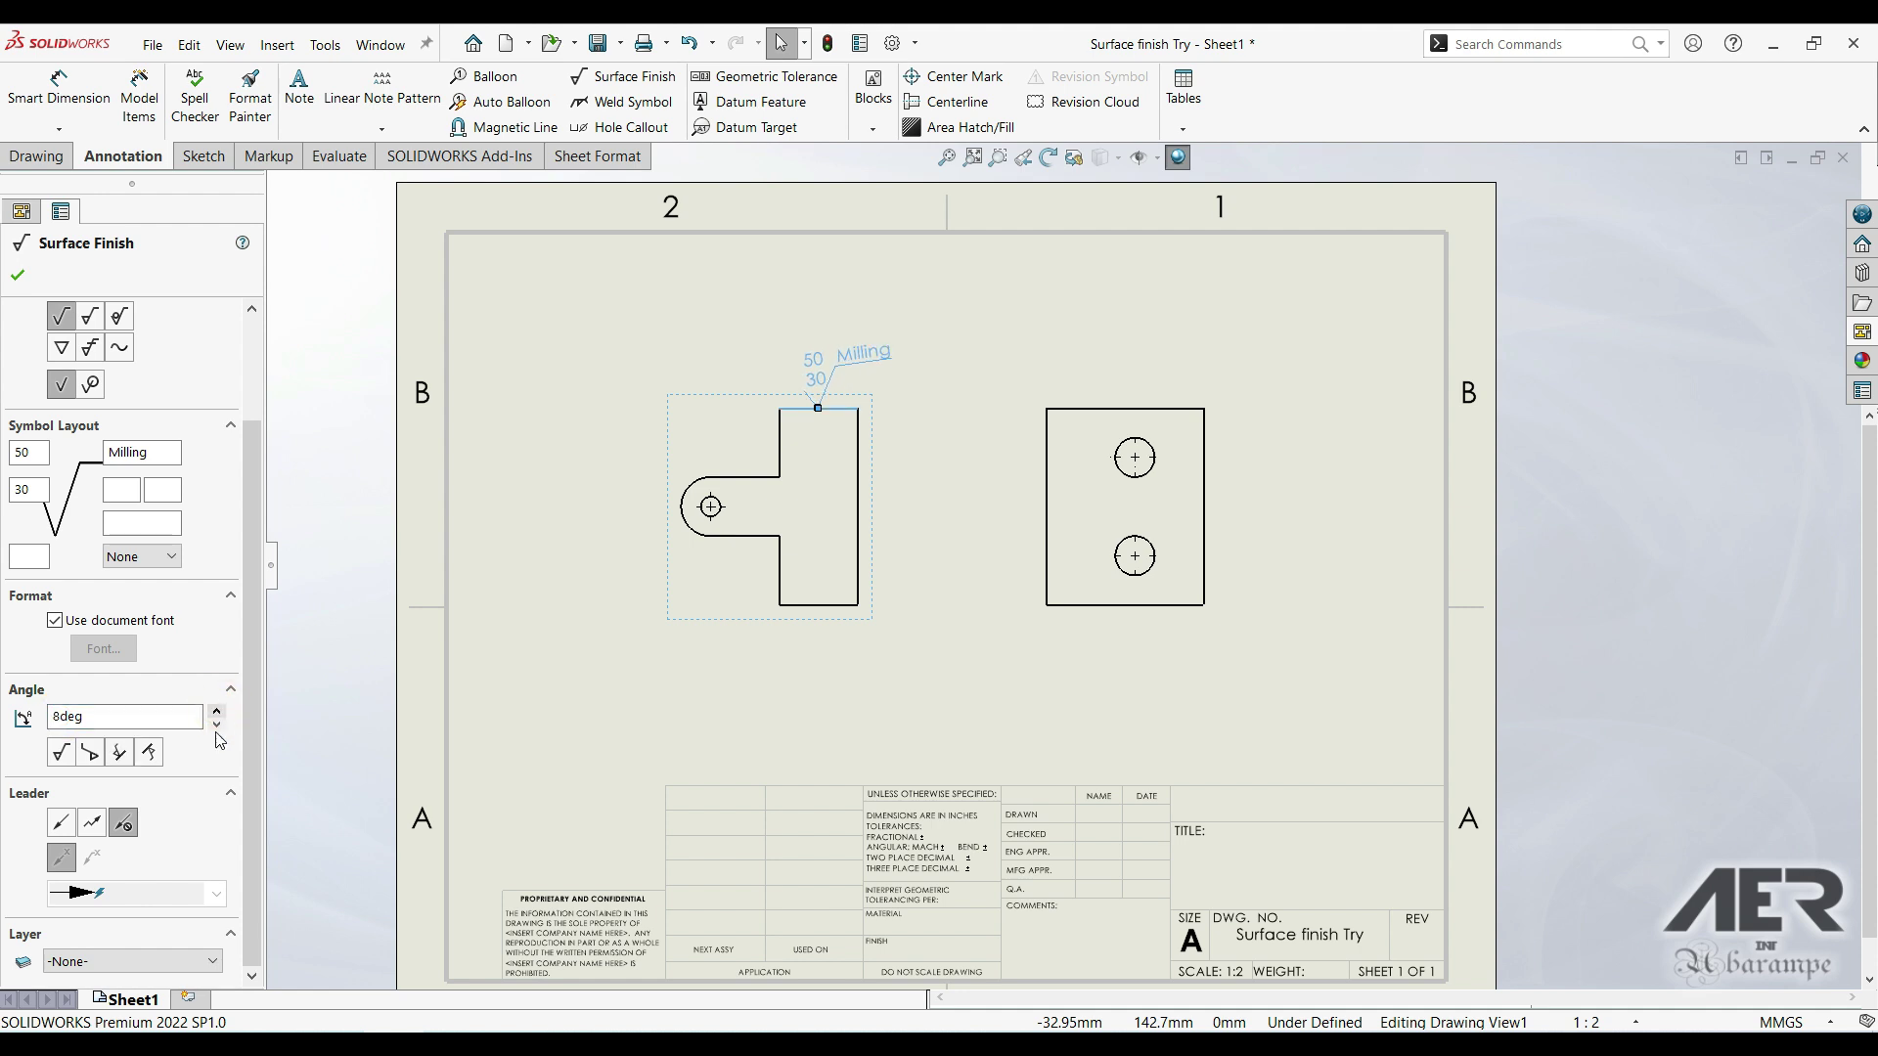
click(220, 728)
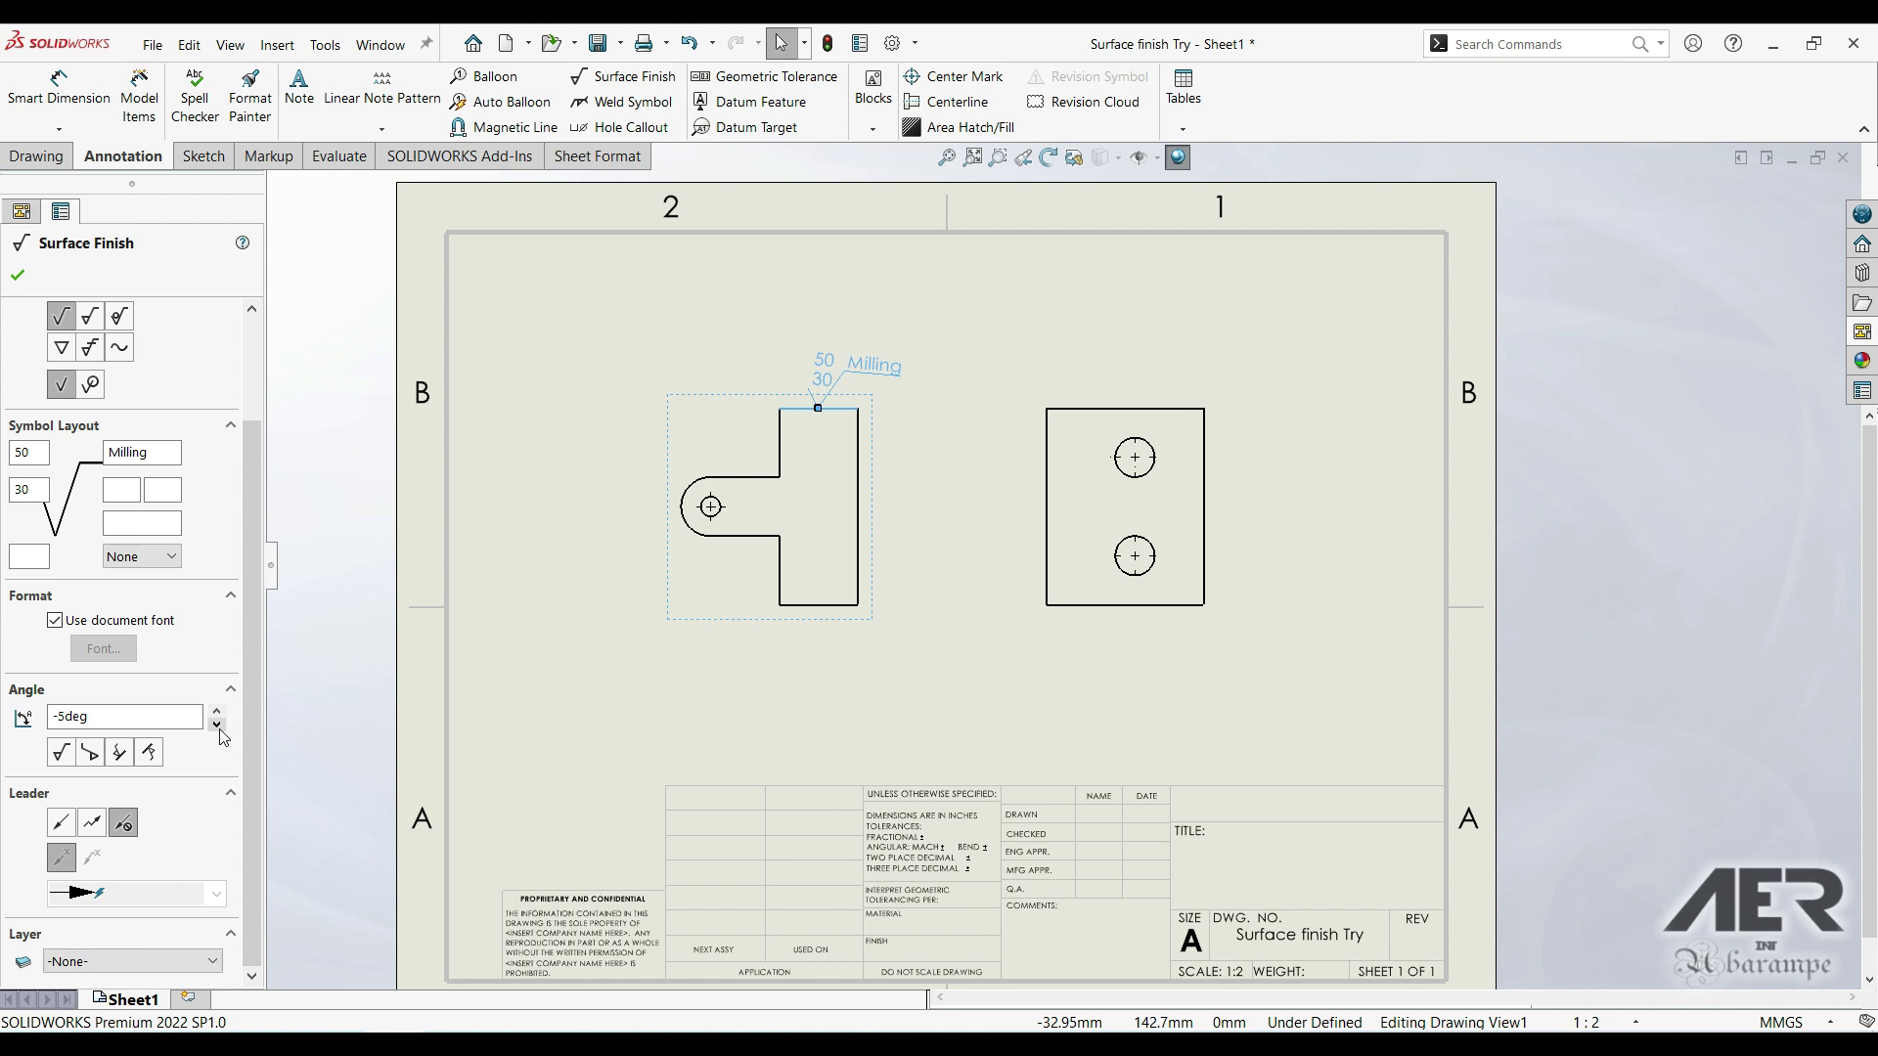
Try the 90-degree rotated and both perpendicular orientations on the Milling symbol, then set it upright at 0 degrees.
click(91, 753)
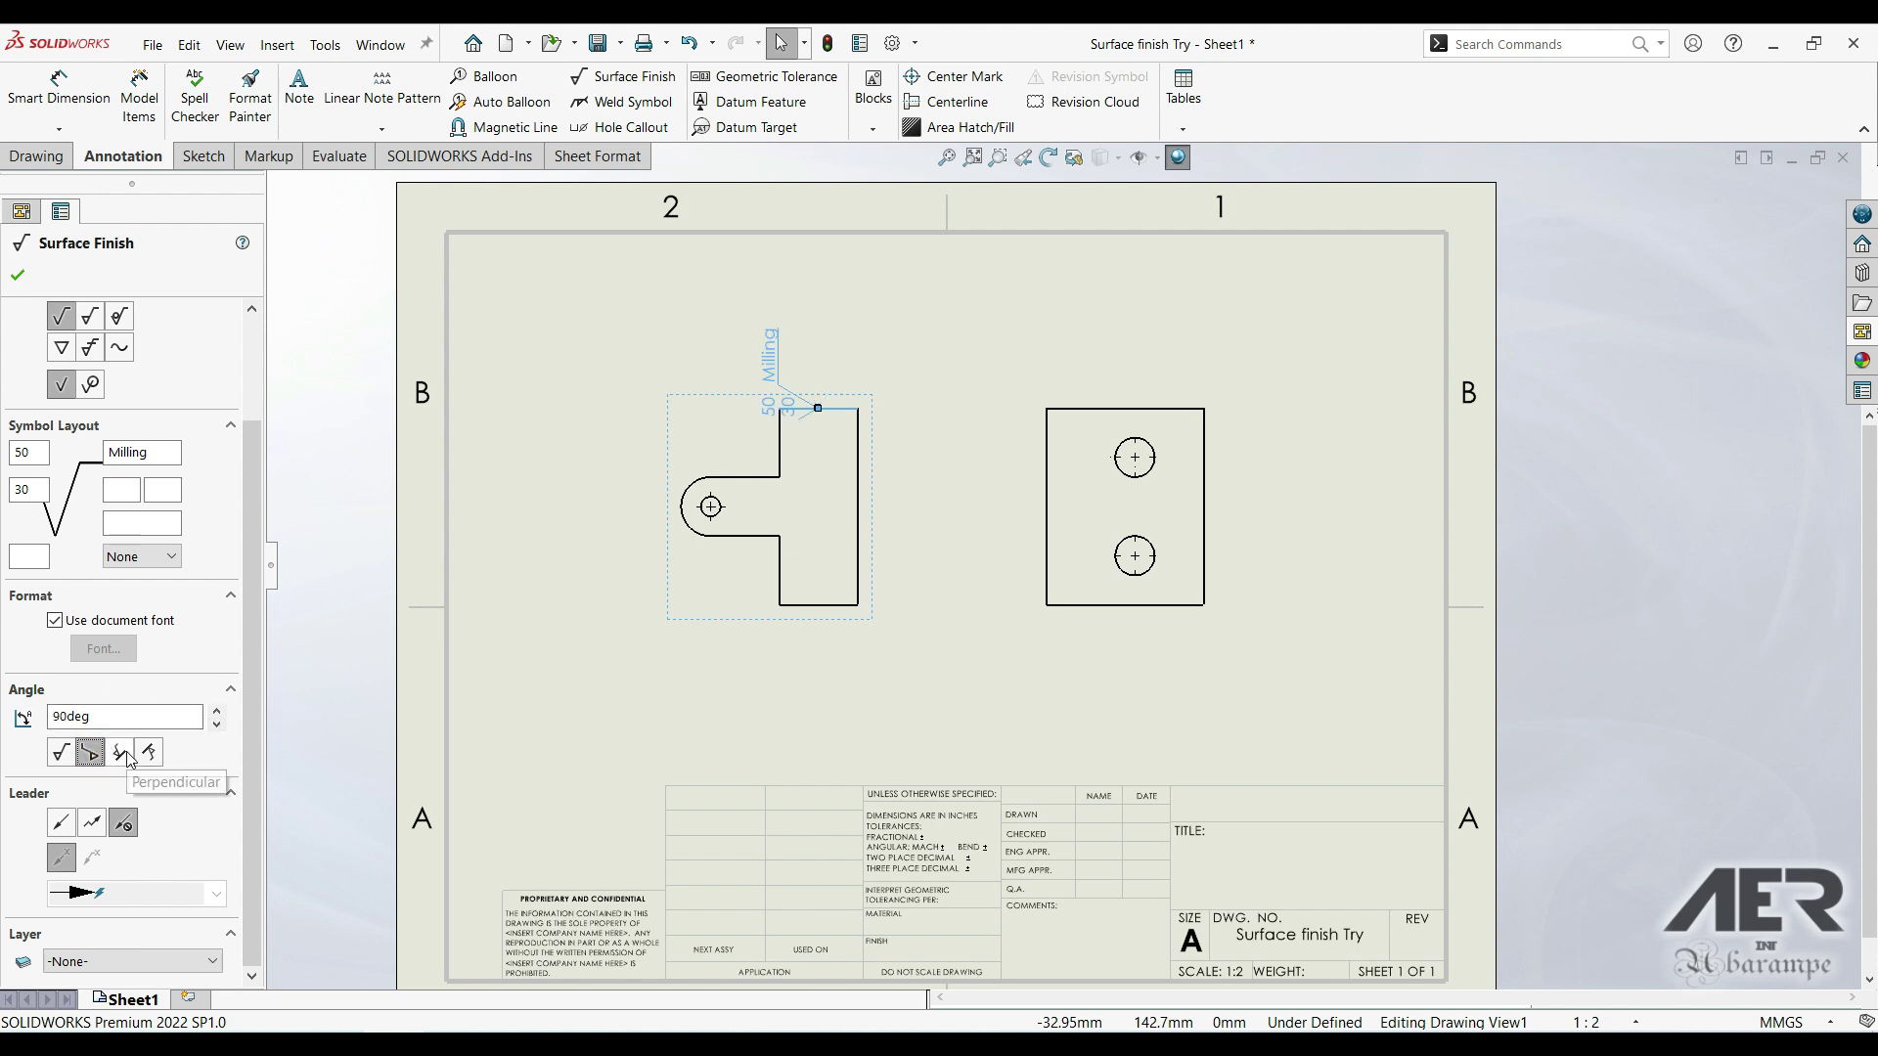
click(123, 755)
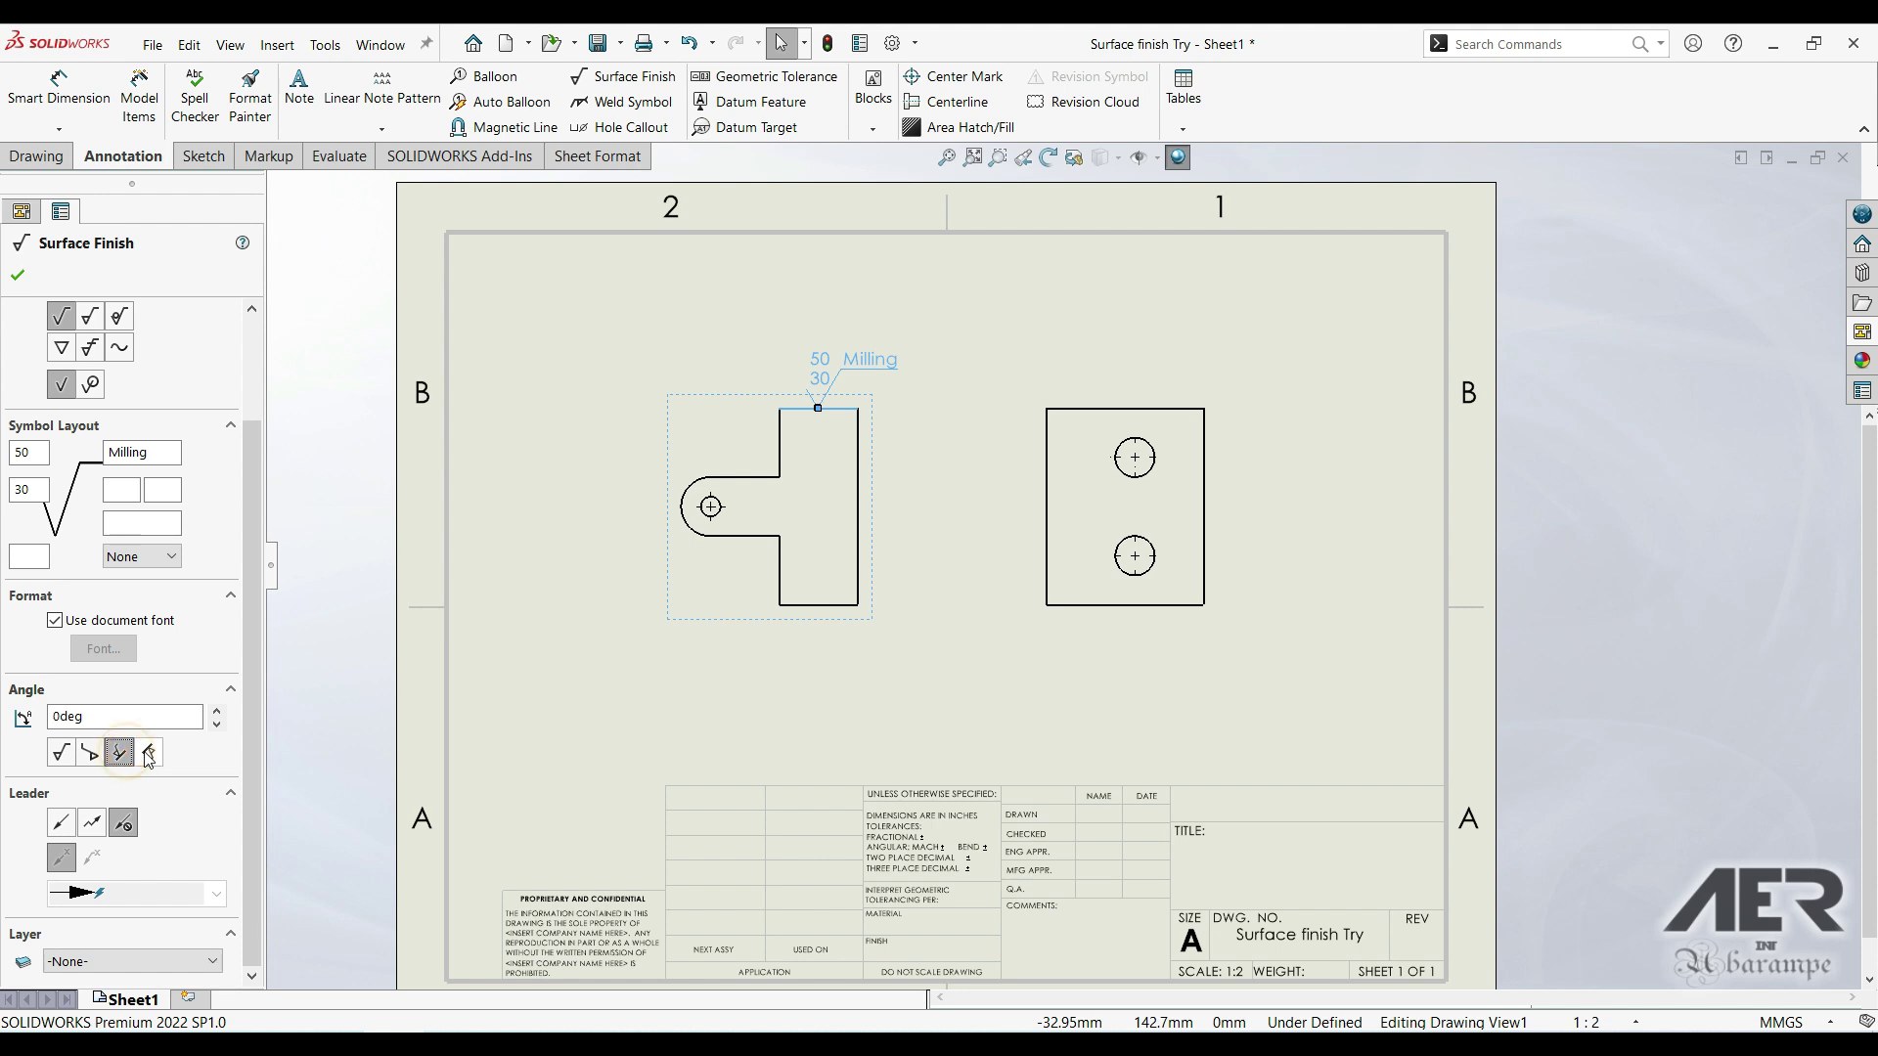
click(149, 754)
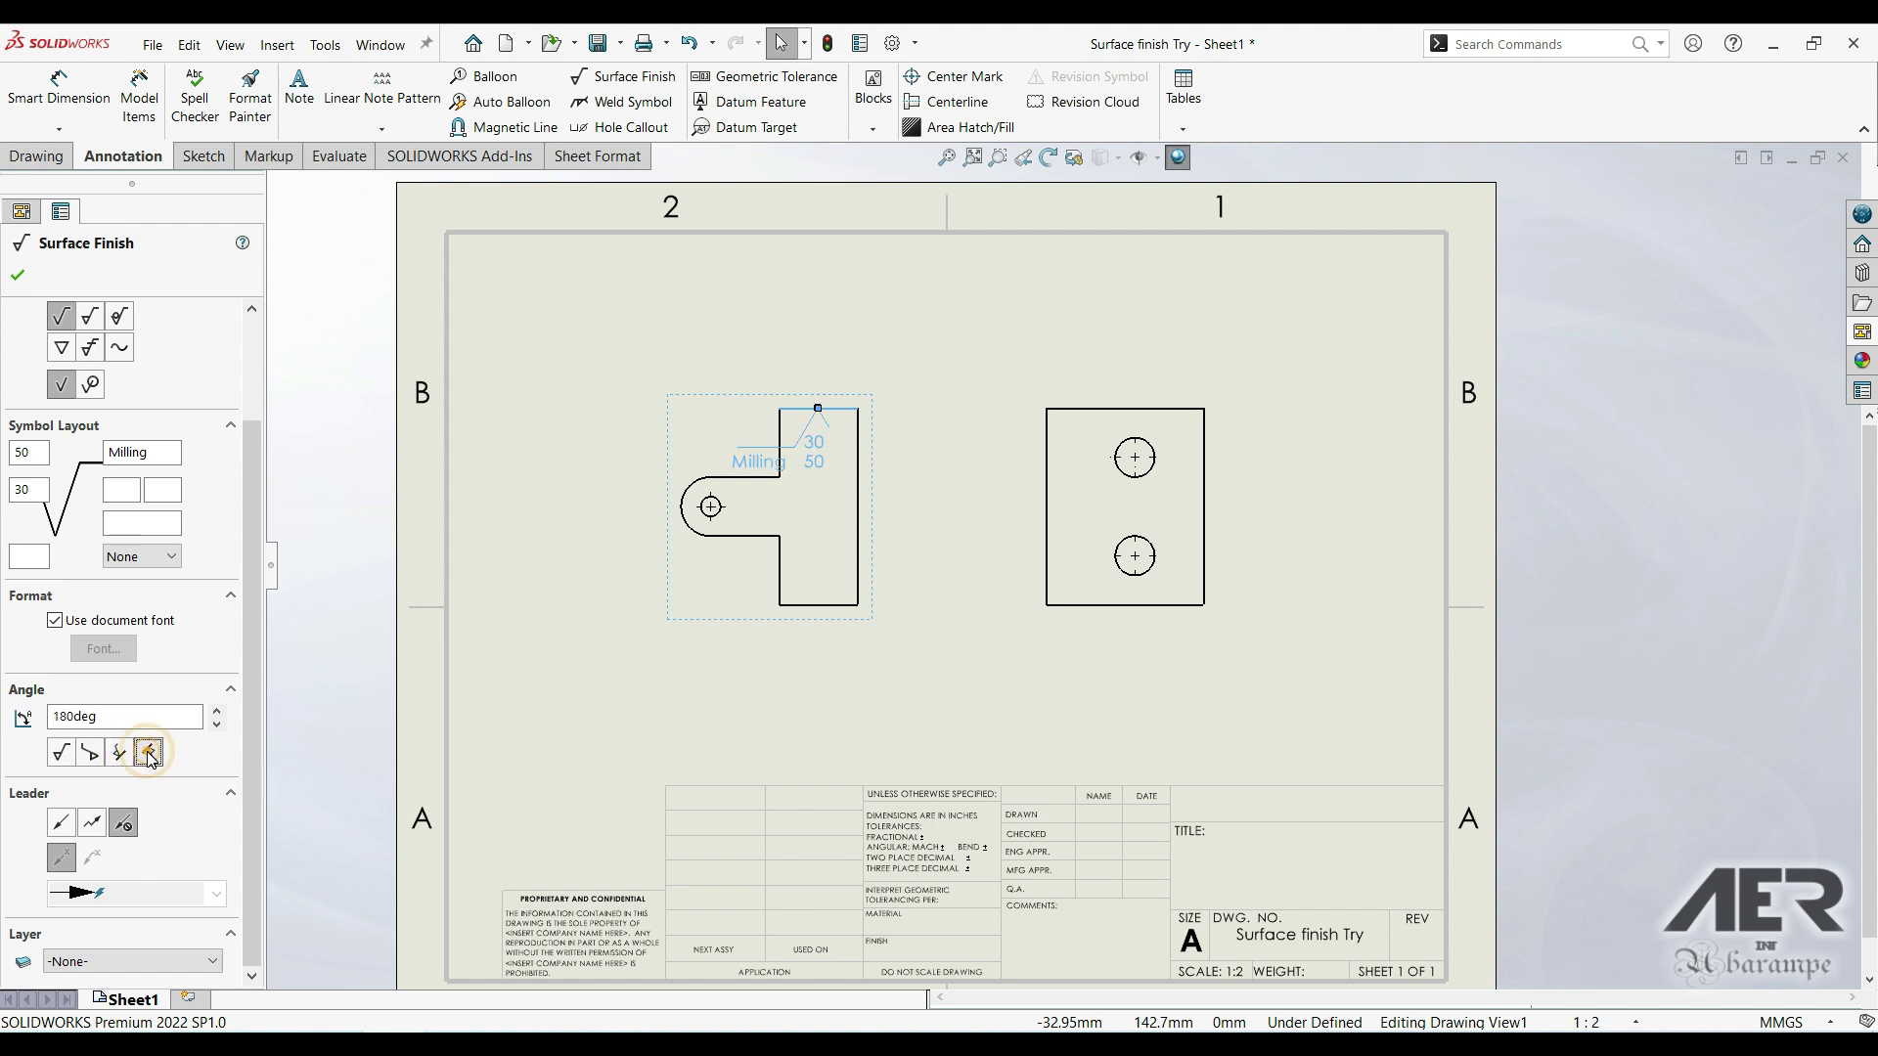
click(62, 753)
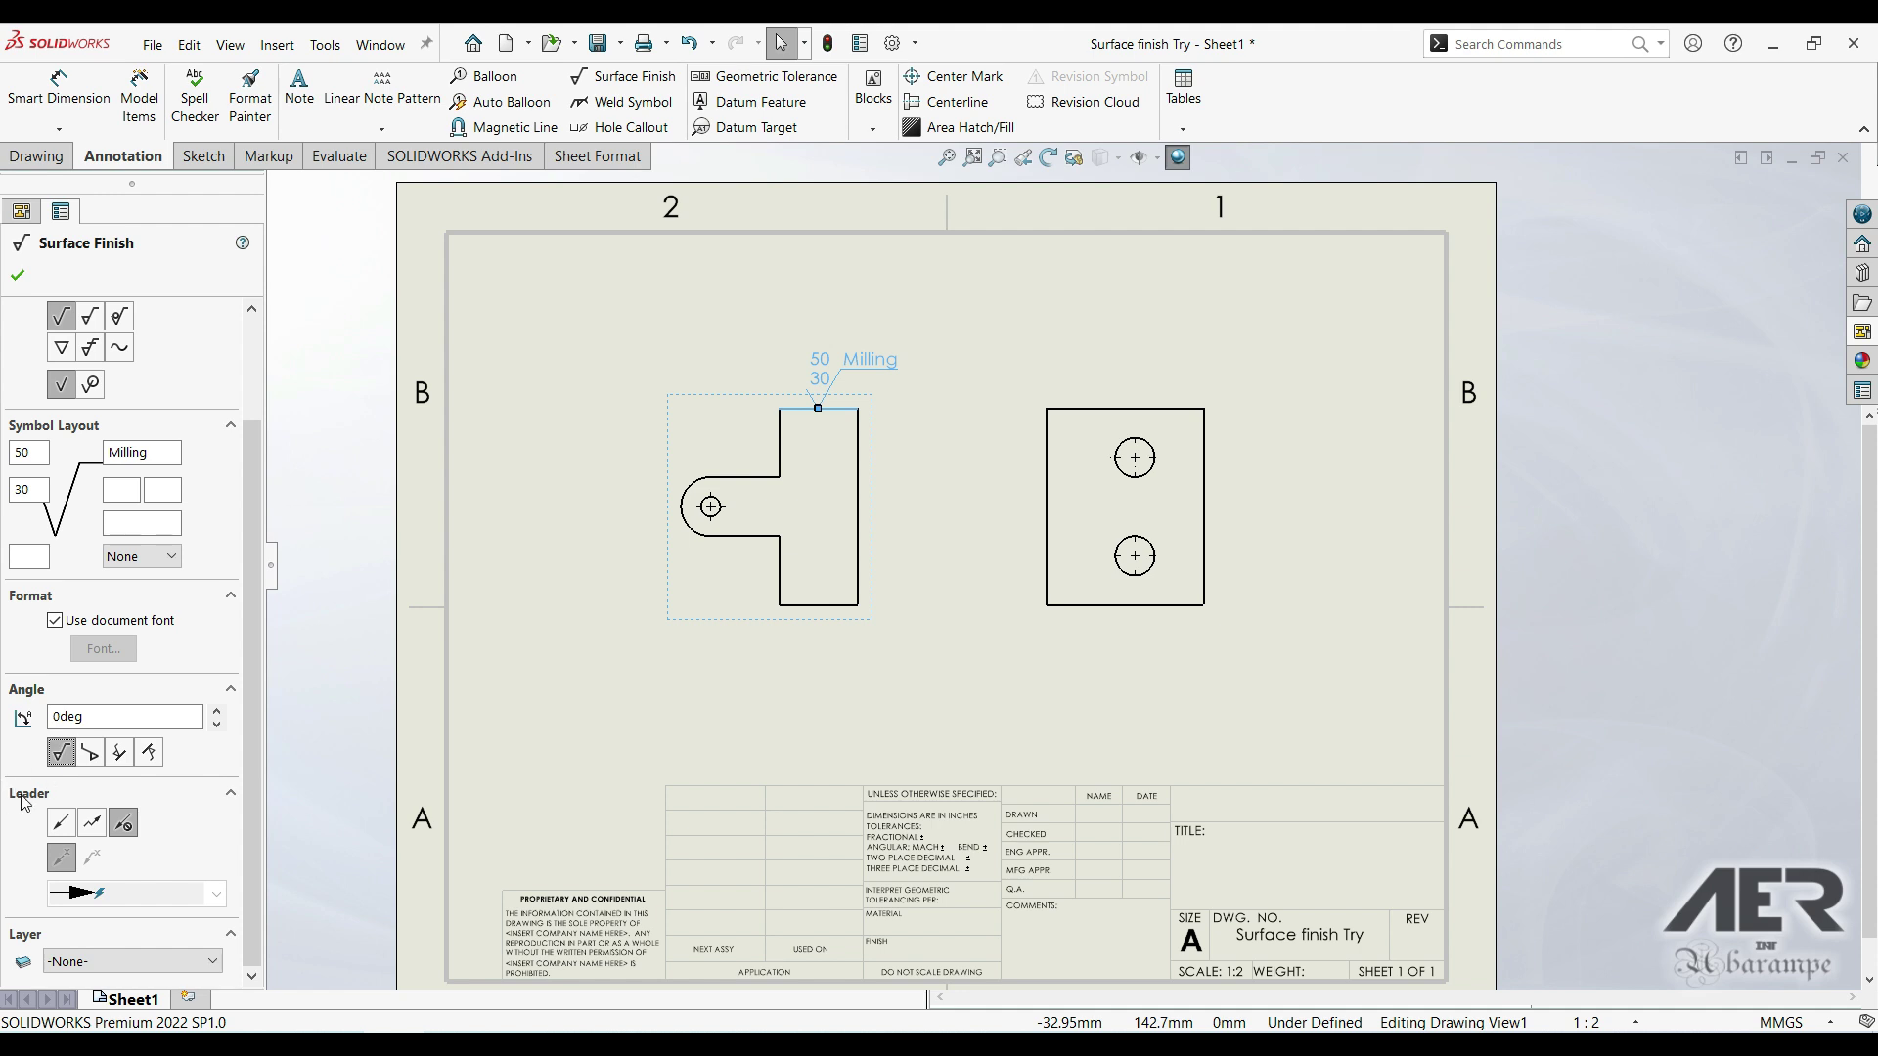
Give the Milling symbol a straight leader and move the symbol above and between the two views.
click(123, 824)
click(72, 824)
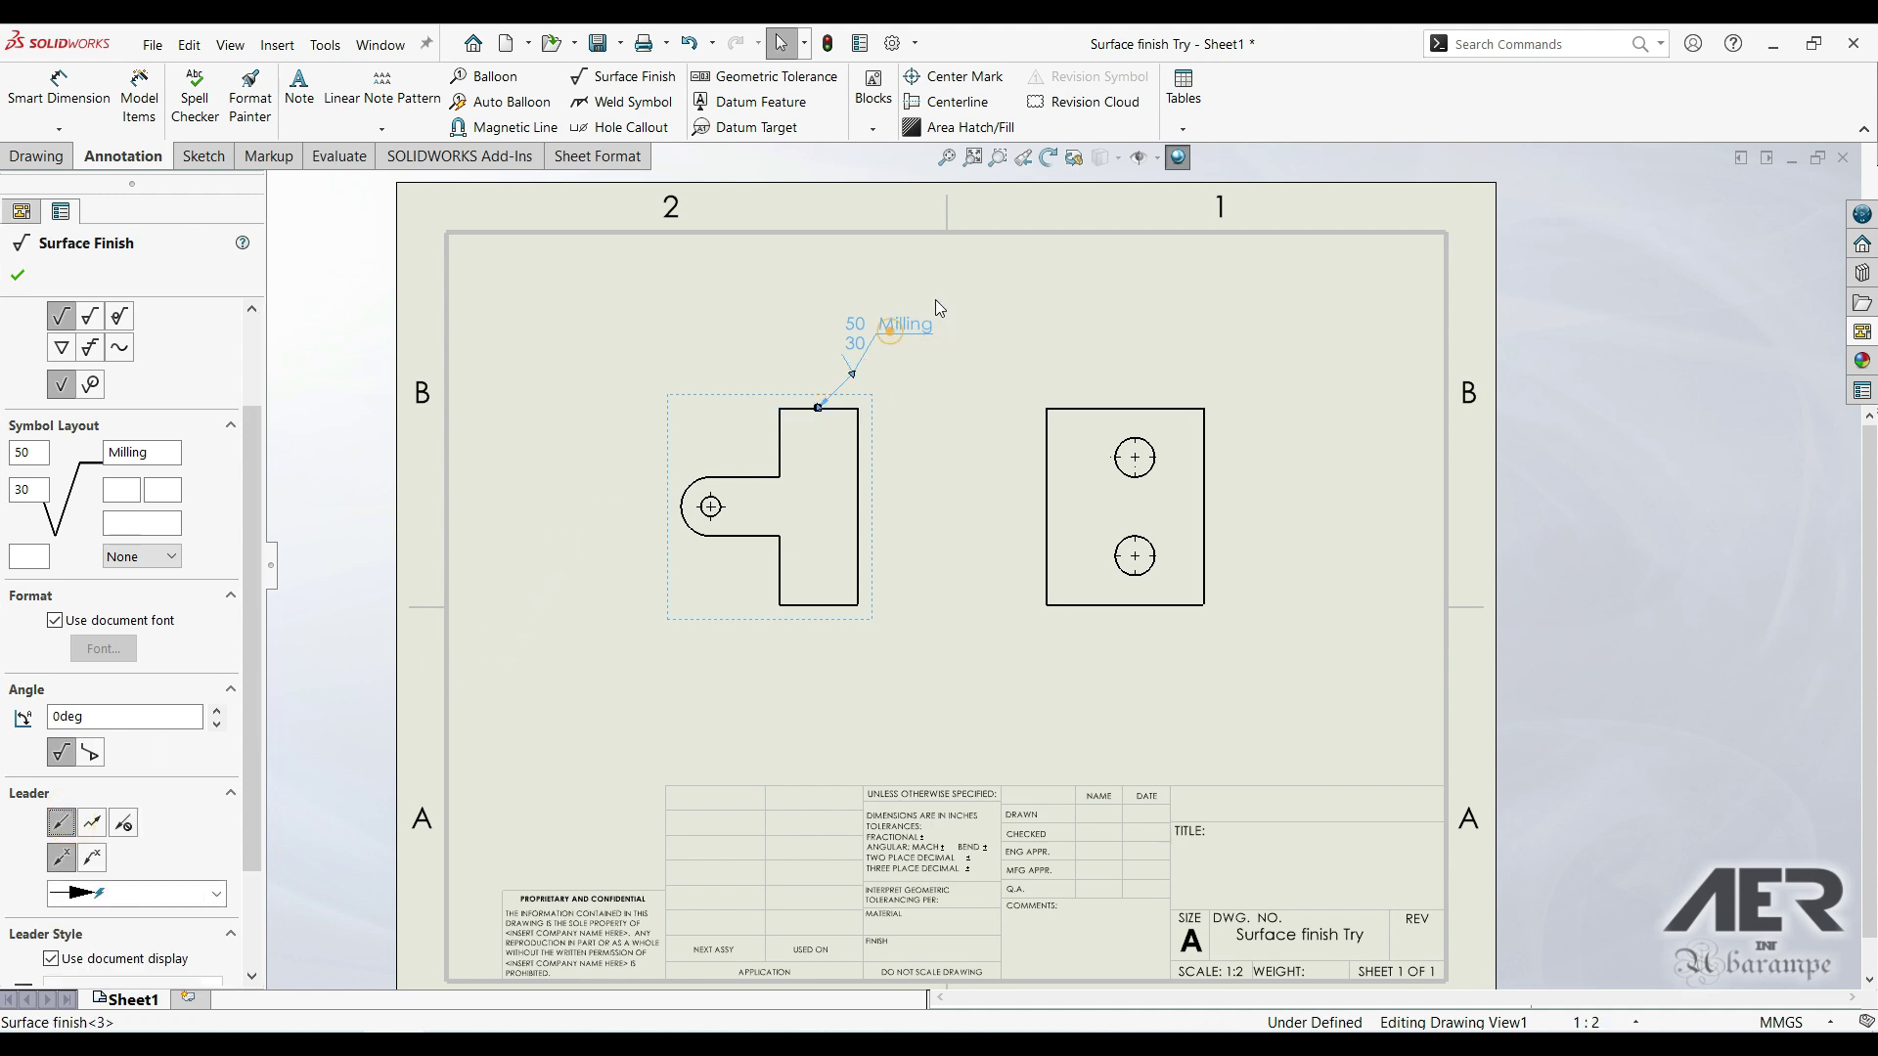
click(971, 294)
scroll(971, 293, down, 1)
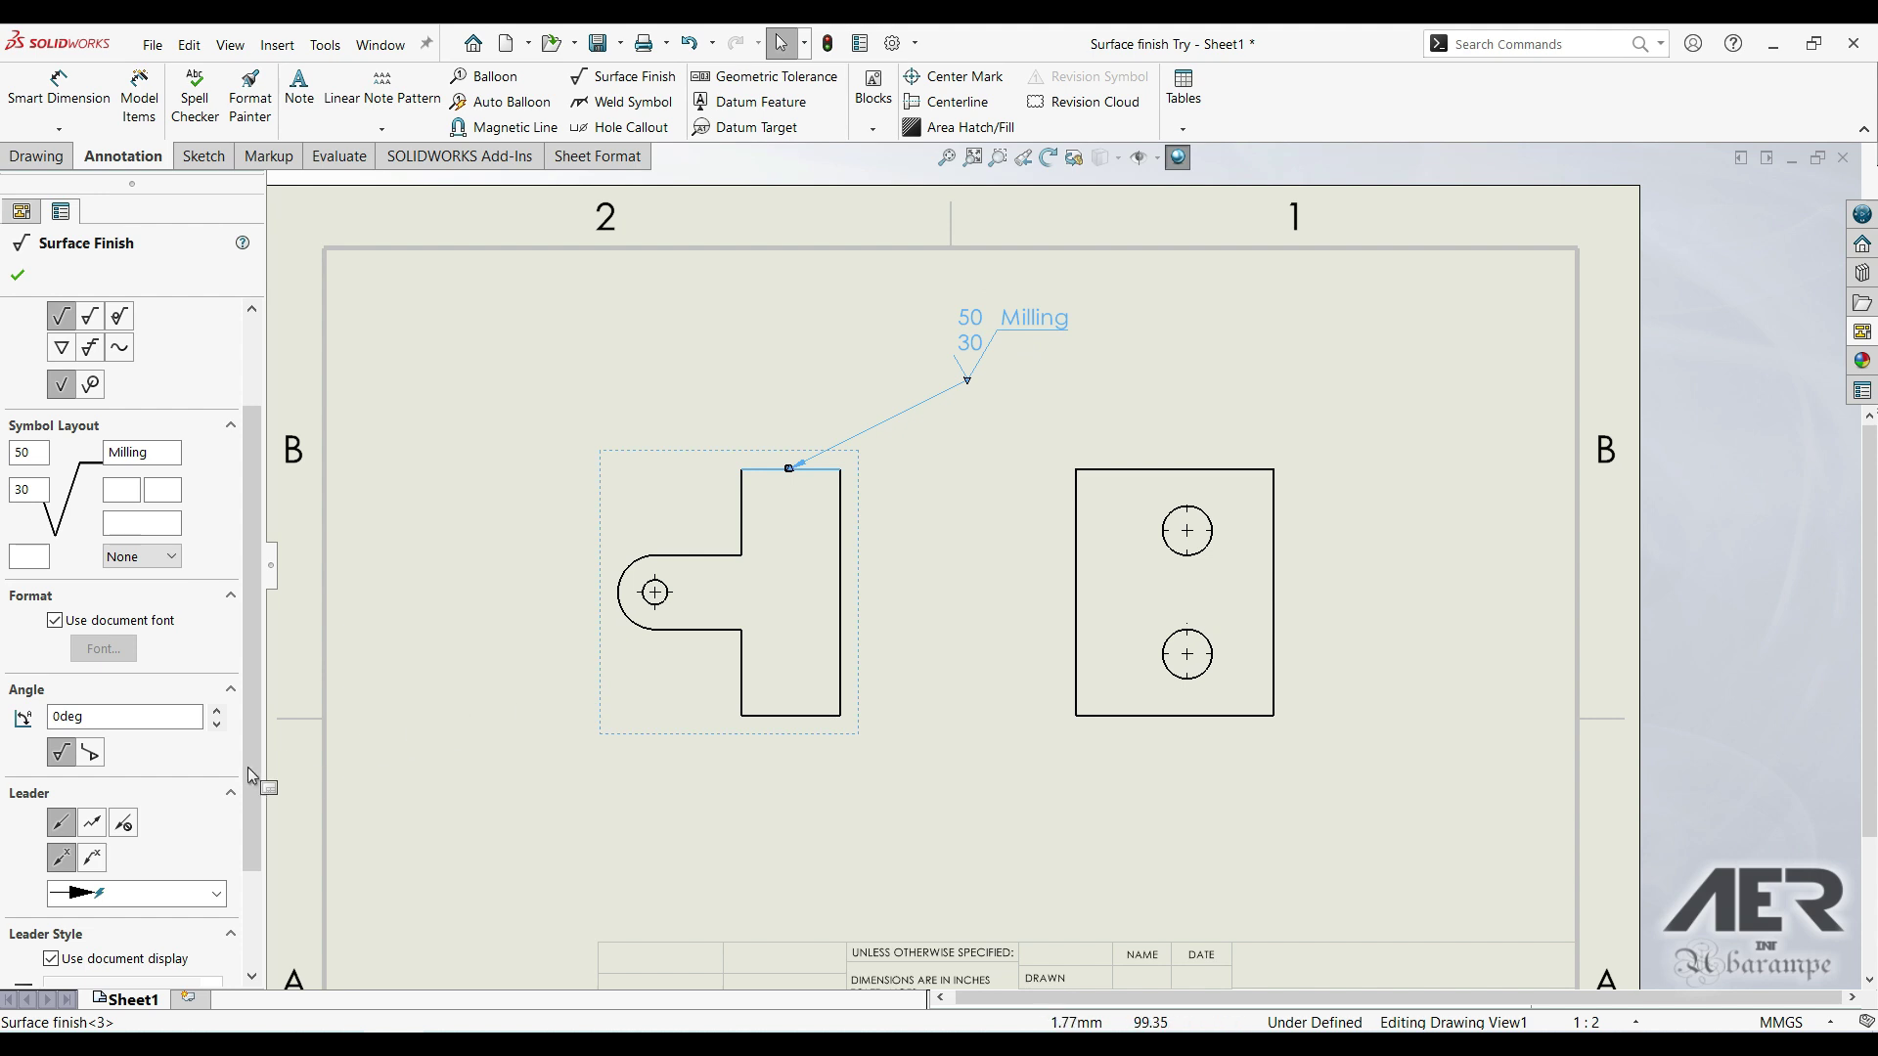
Change the Milling symbol's leader end from an arrowhead to an open circle and accept the settings.
click(131, 896)
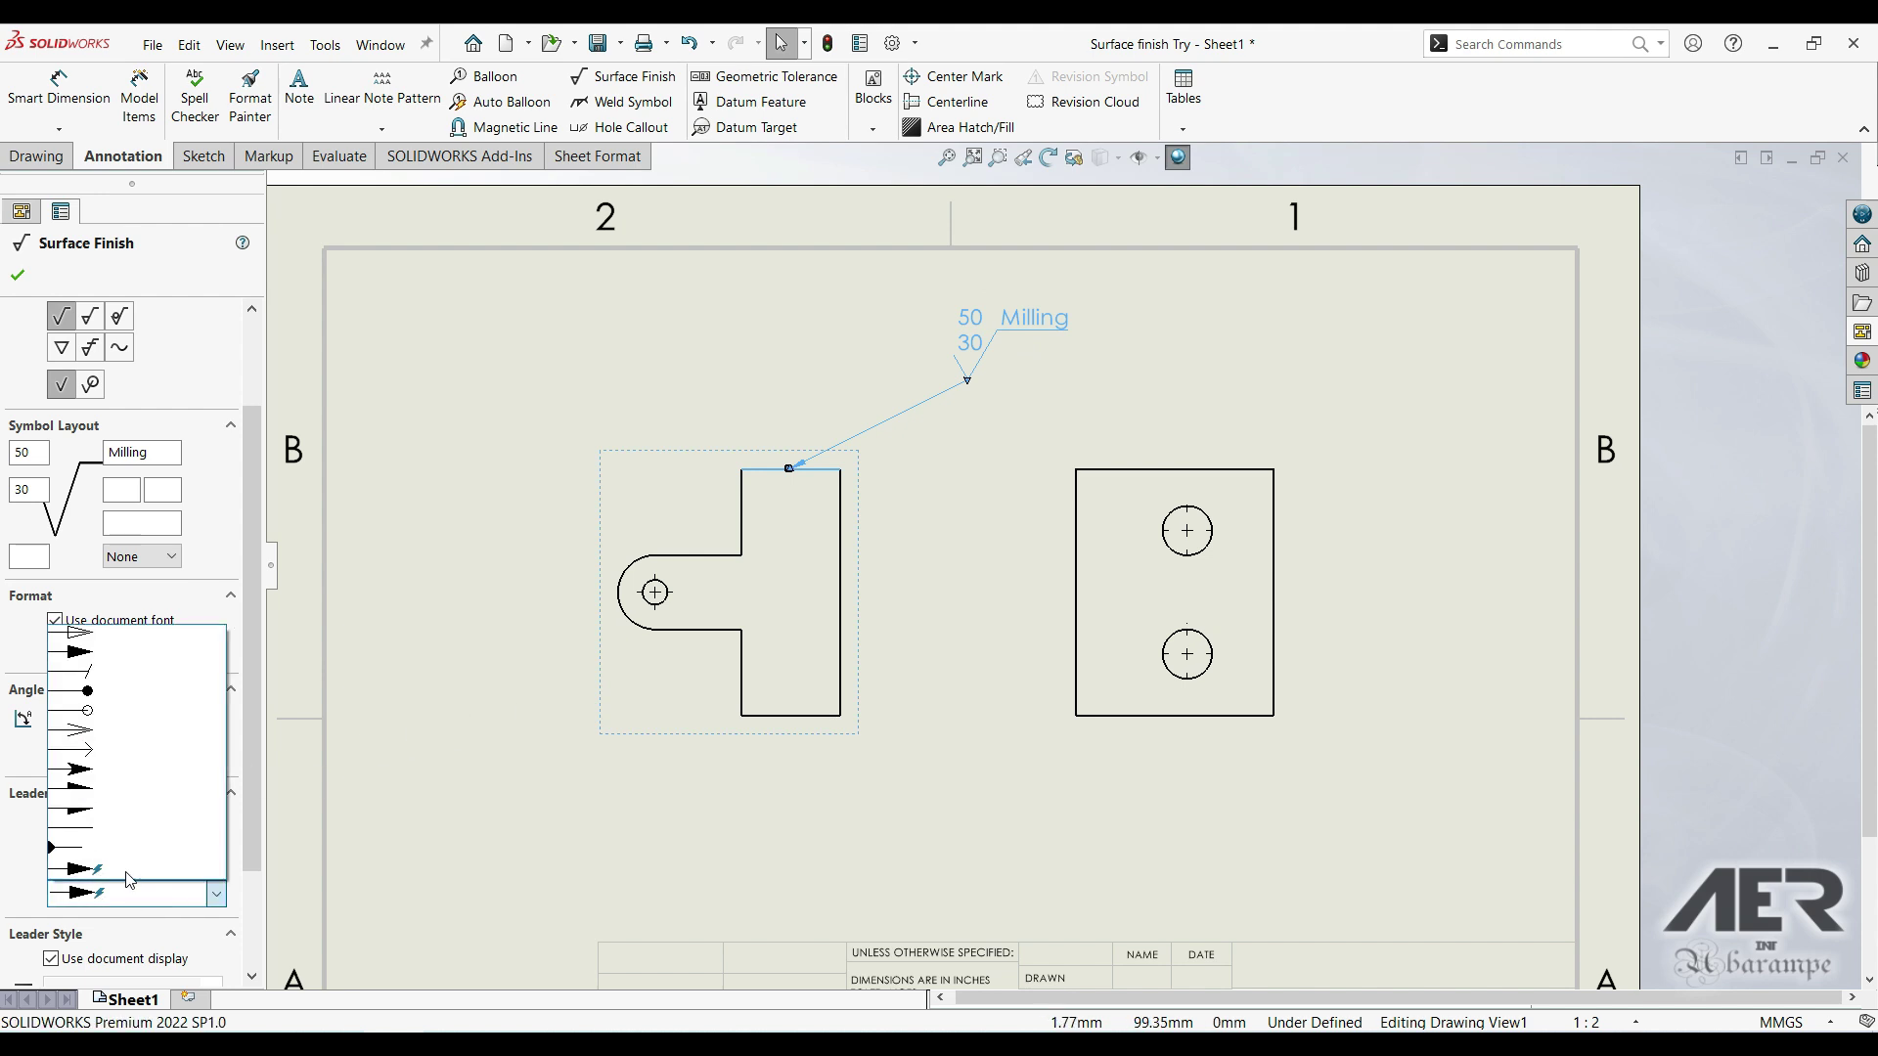
click(120, 713)
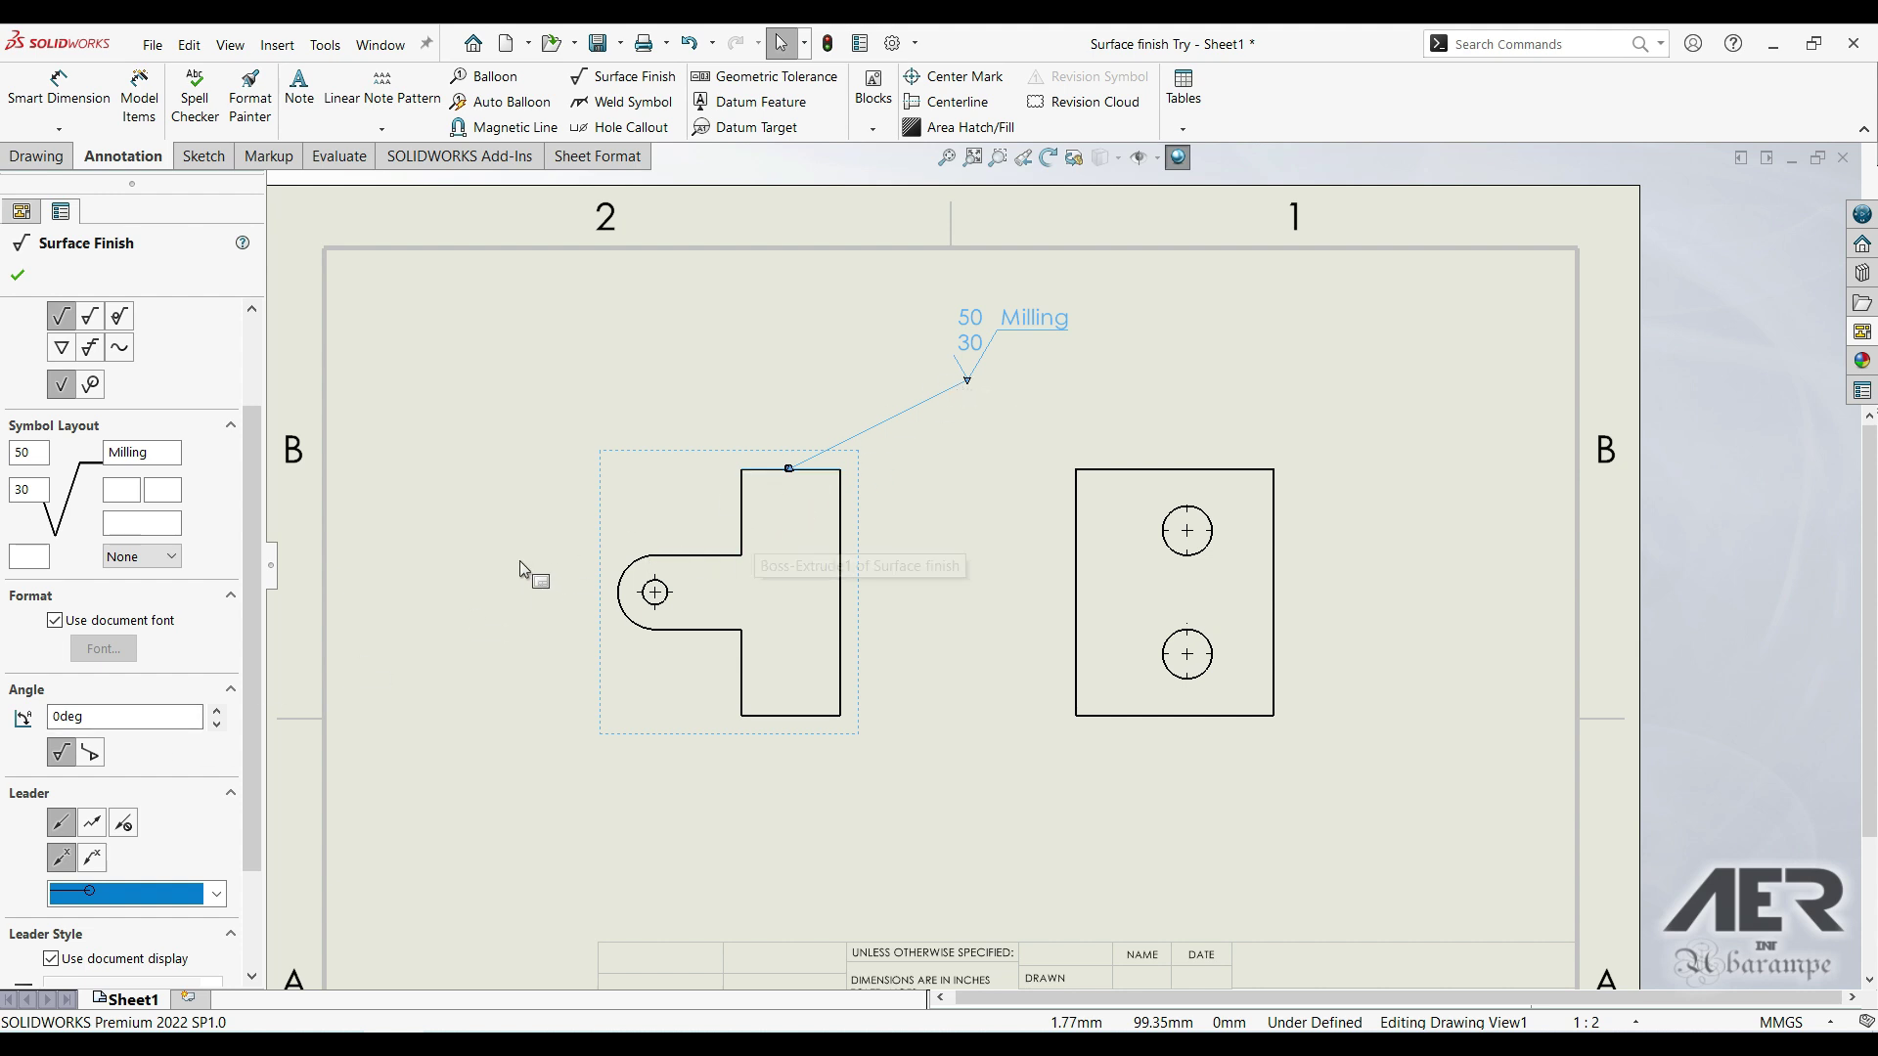
click(18, 274)
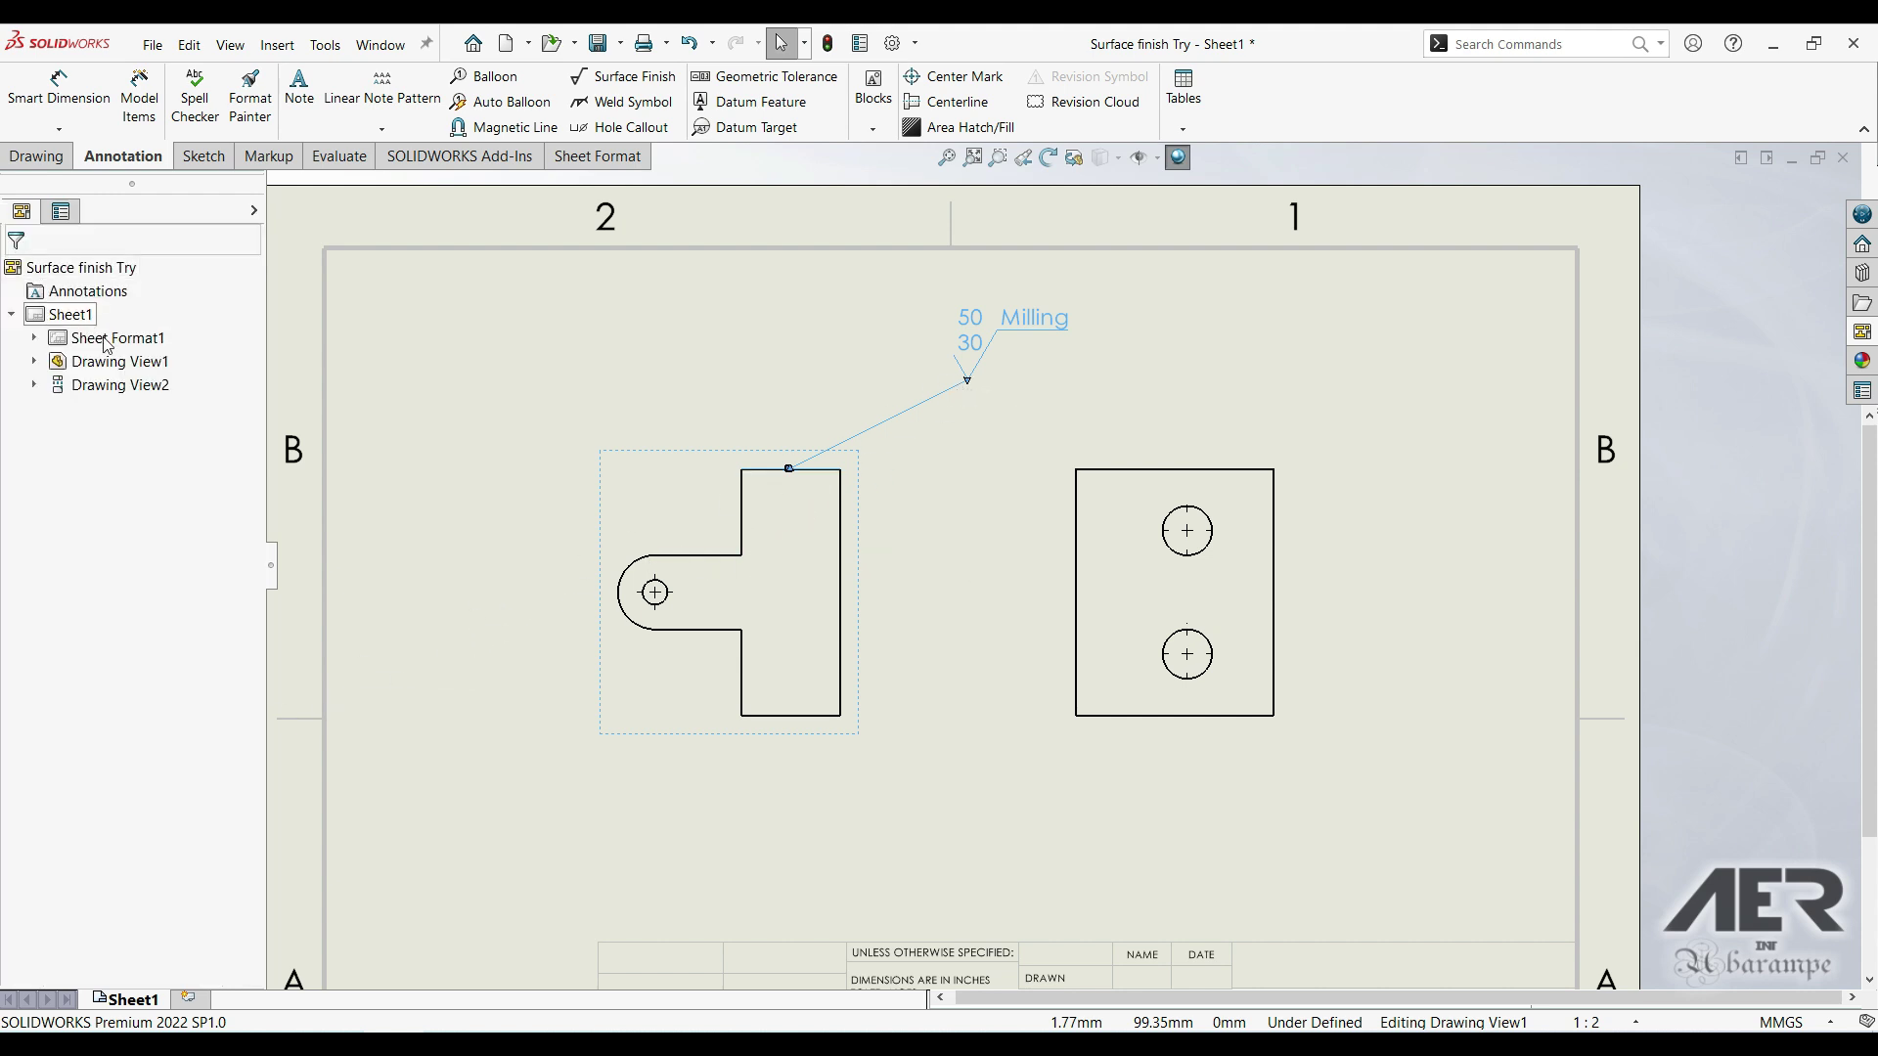
click(1025, 391)
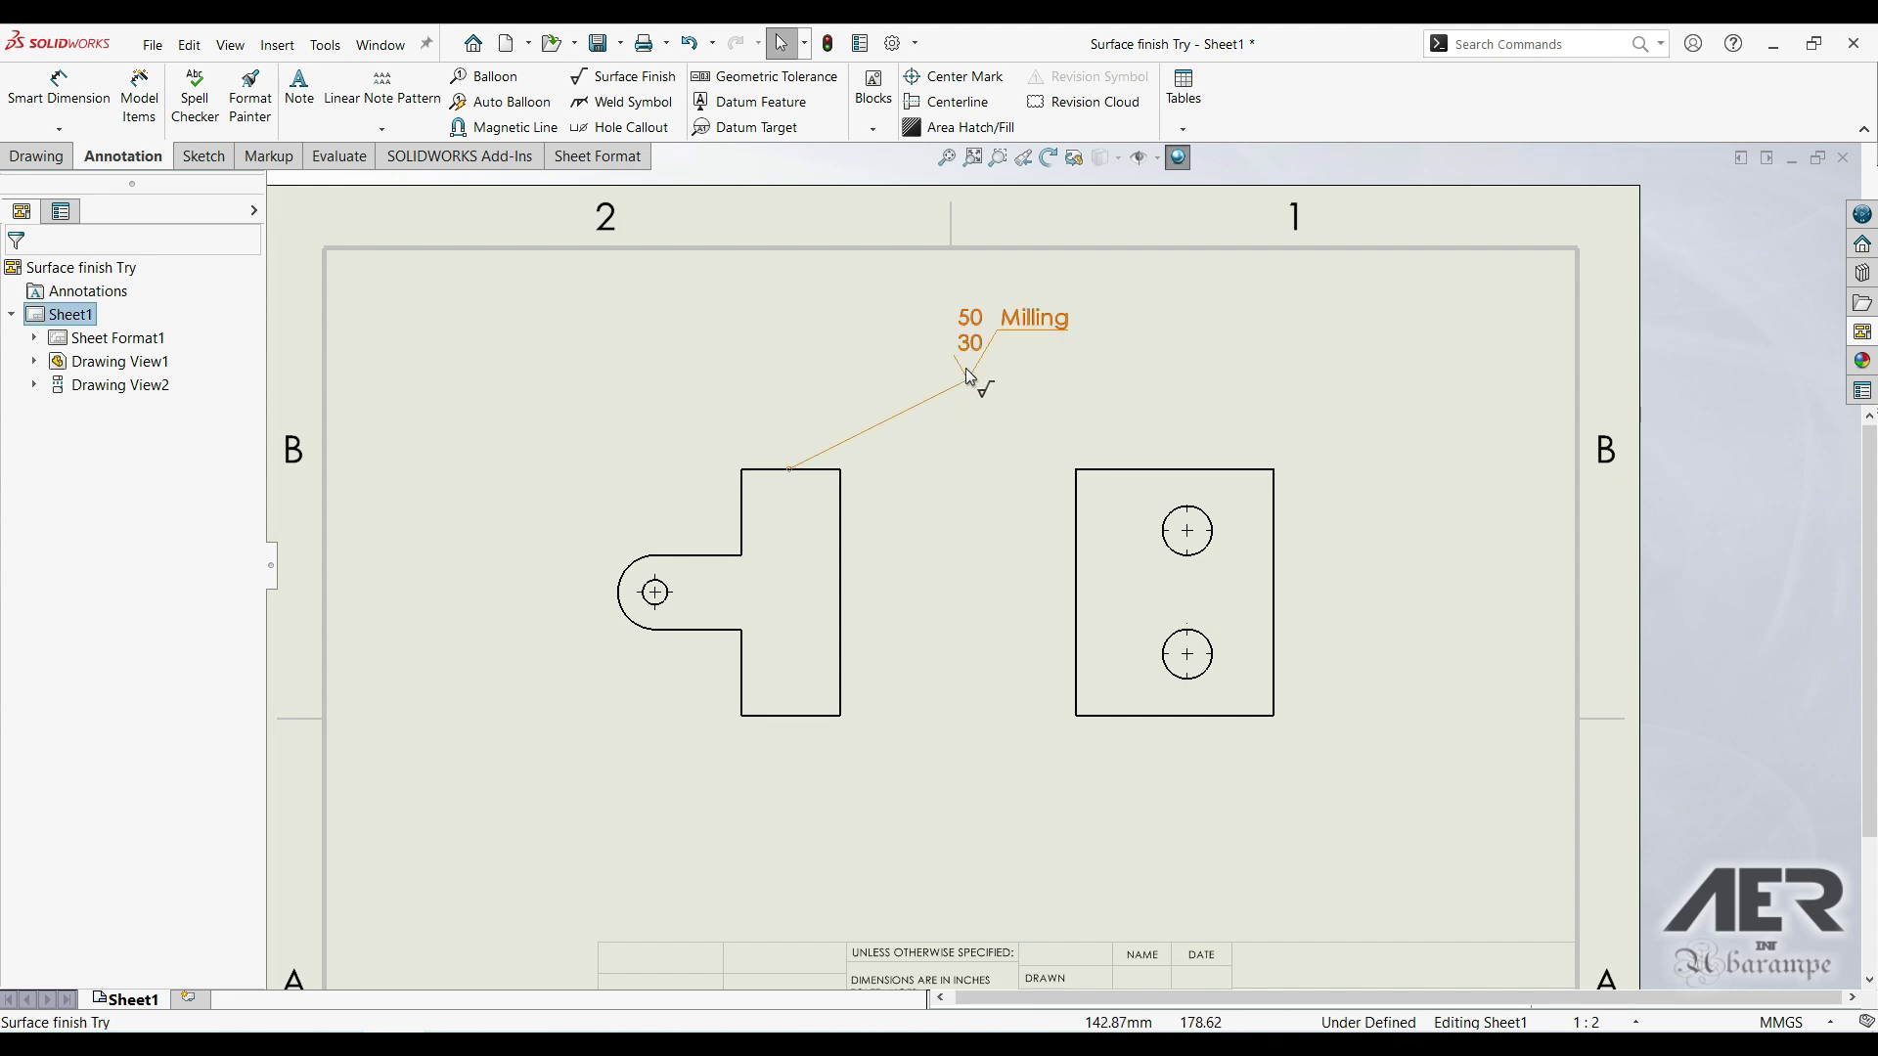
Save the Milling surface finish symbol's settings as a new style named A.
click(1004, 317)
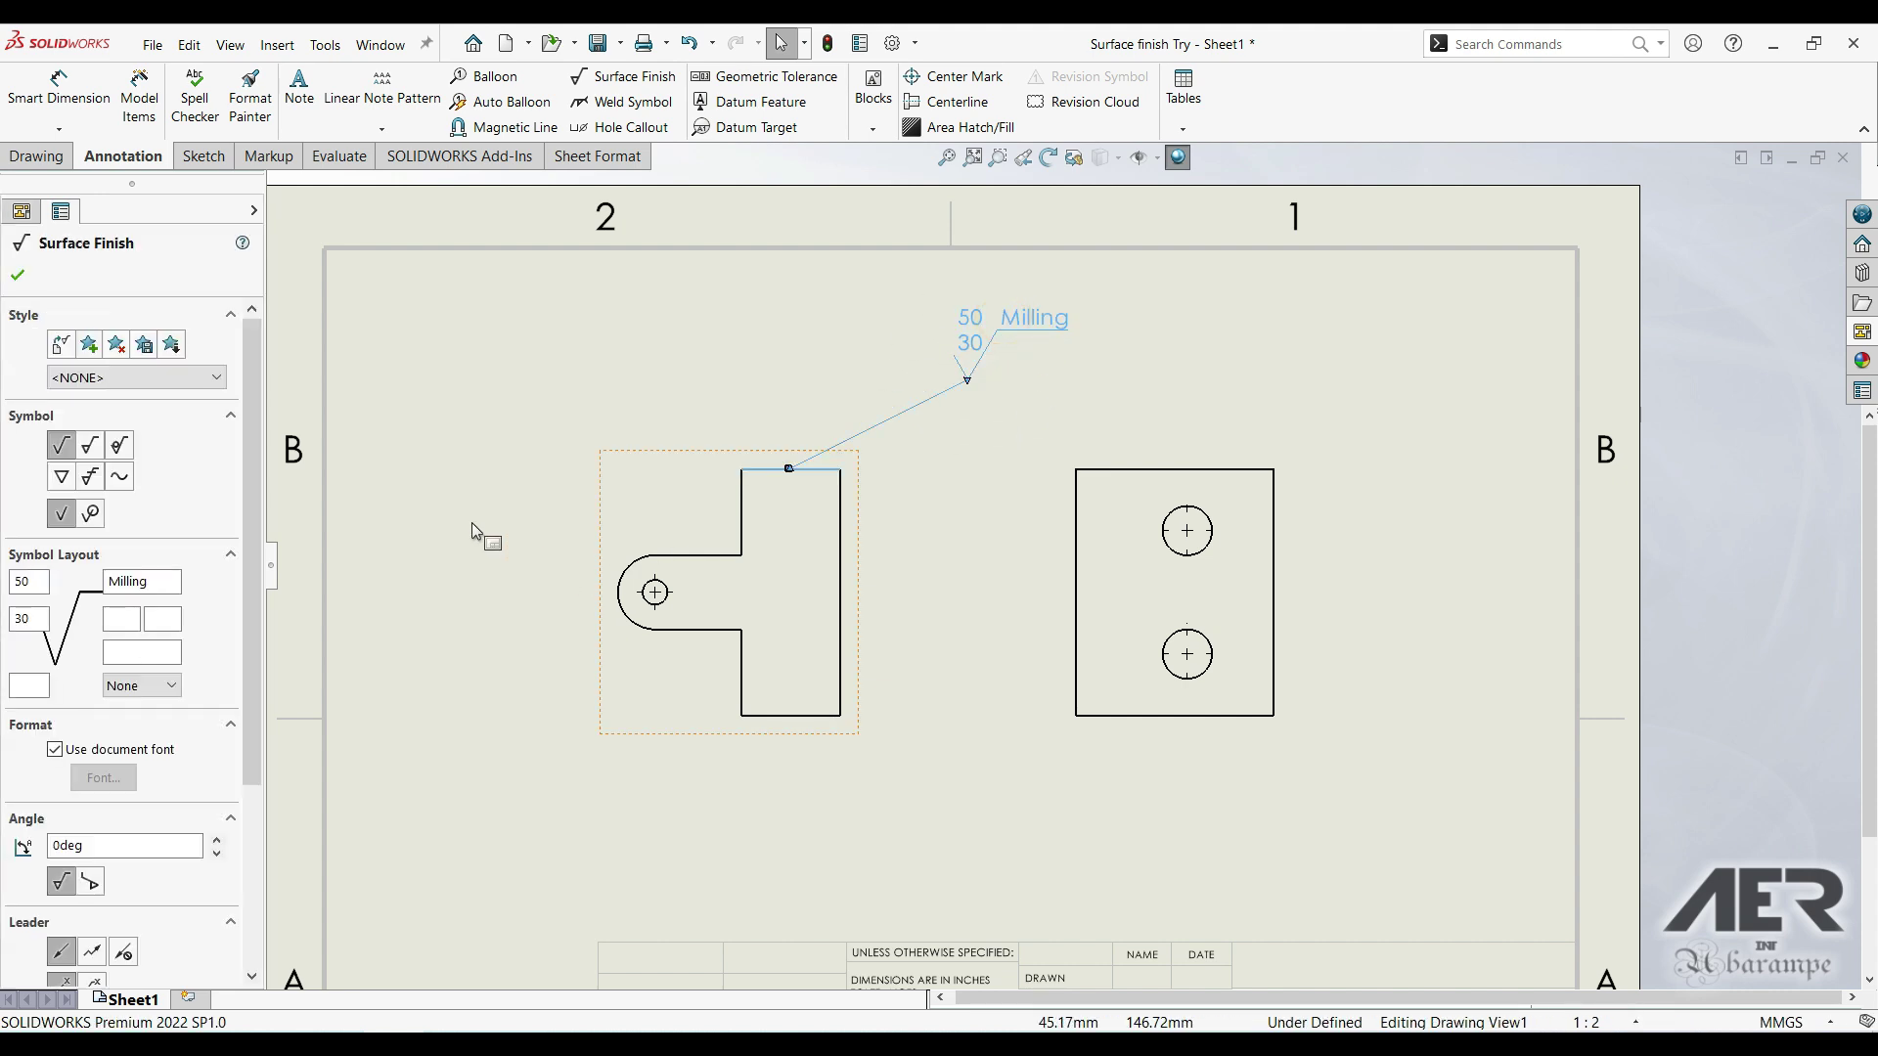
click(91, 346)
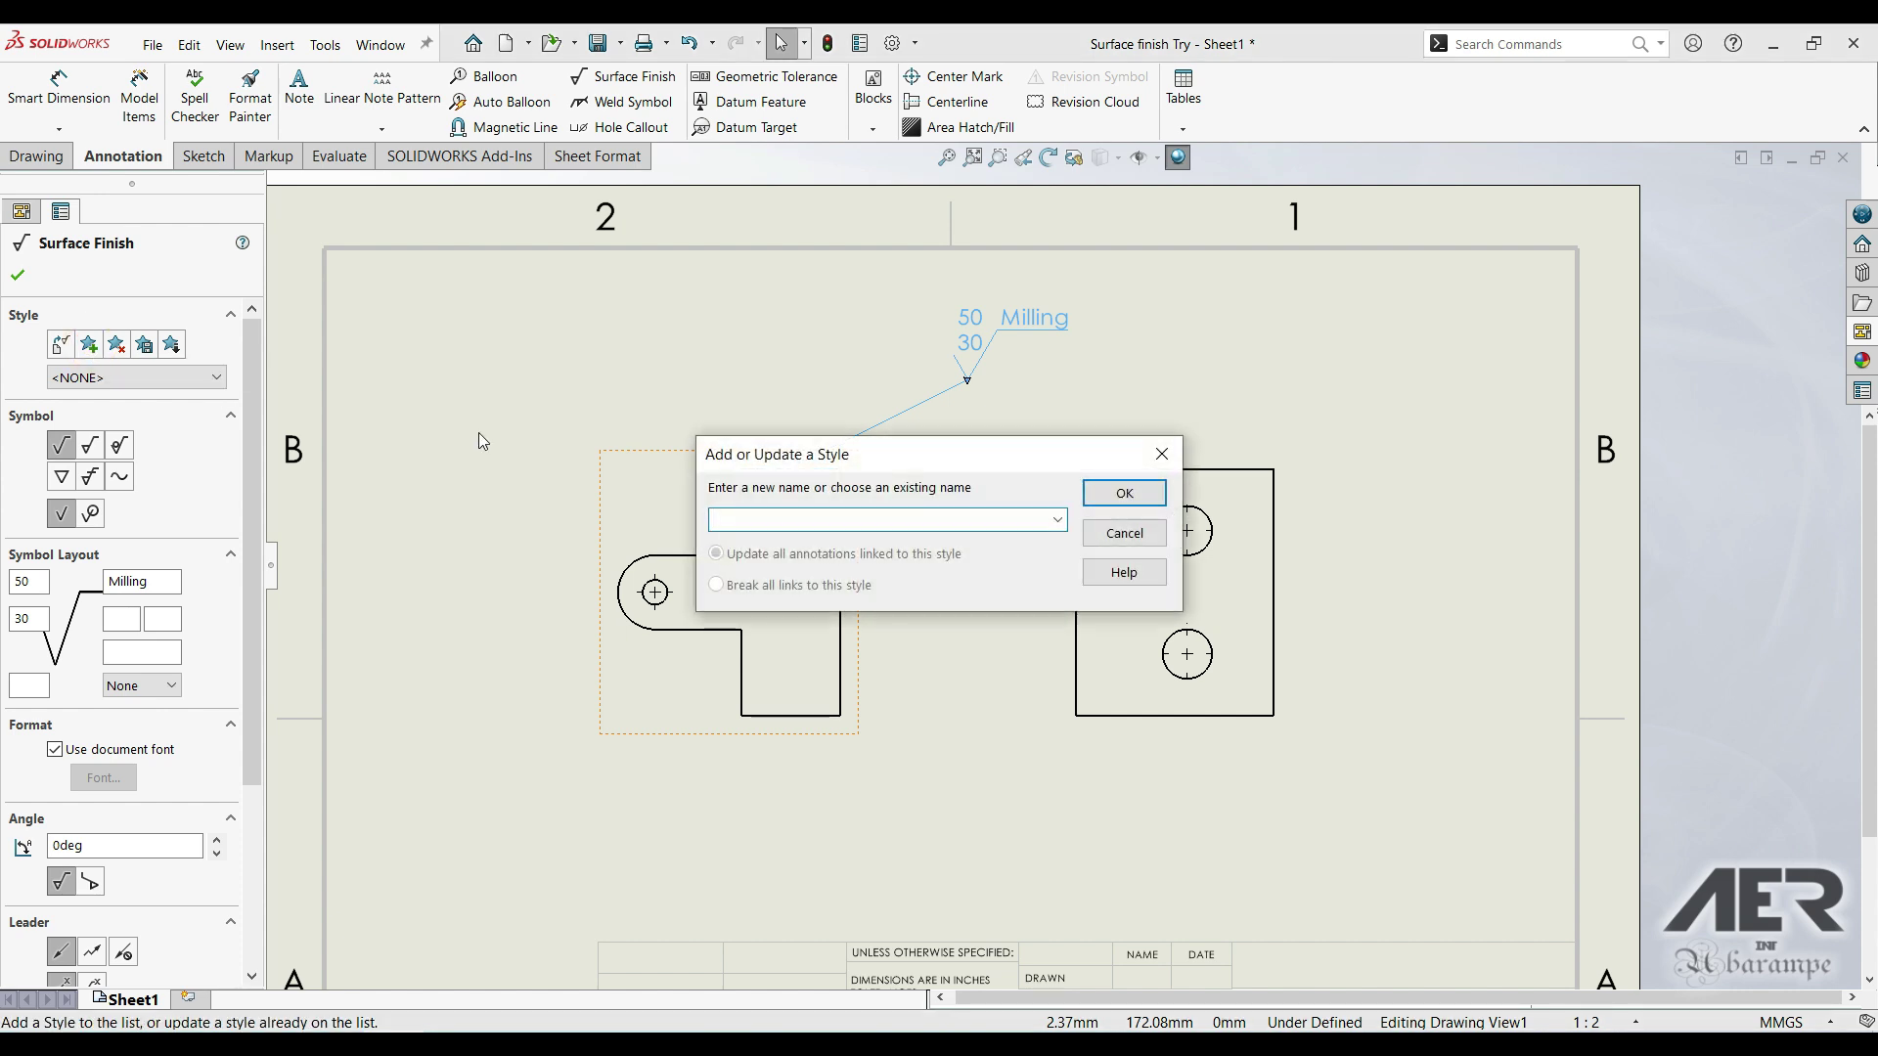
text(A)
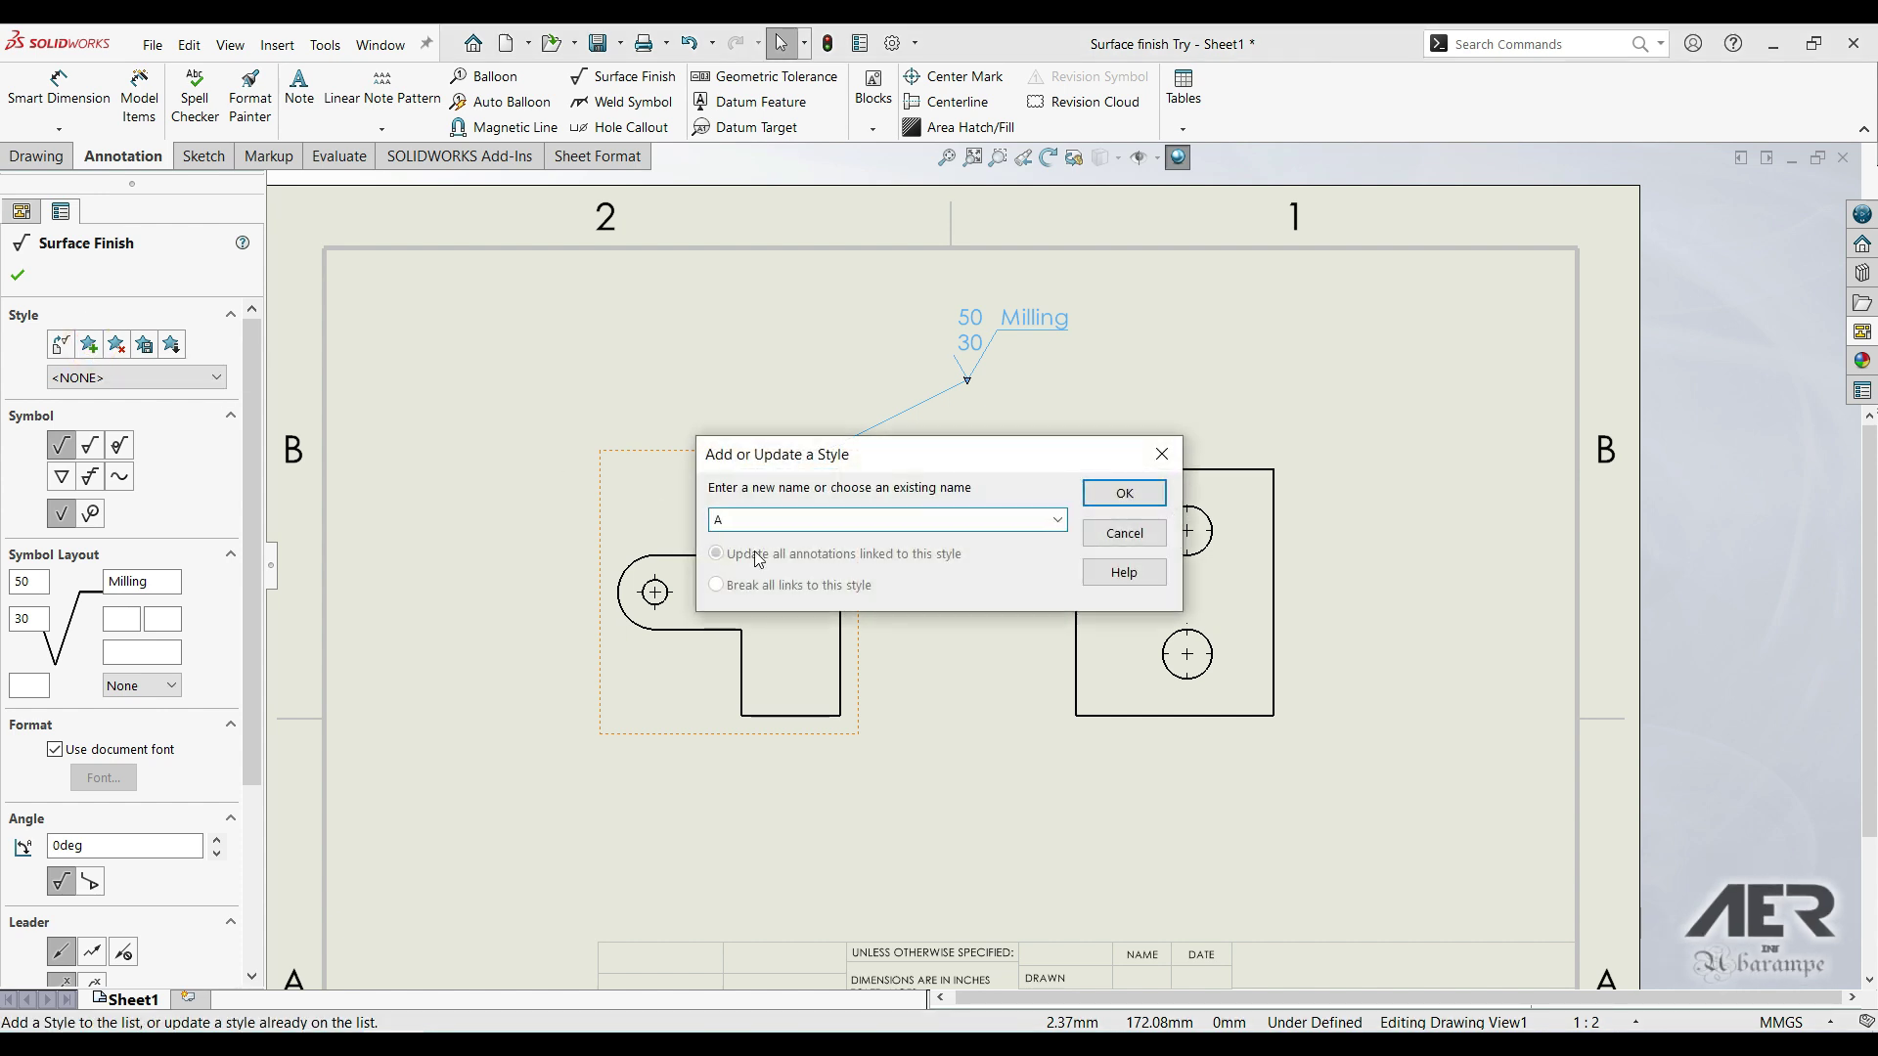
click(1124, 493)
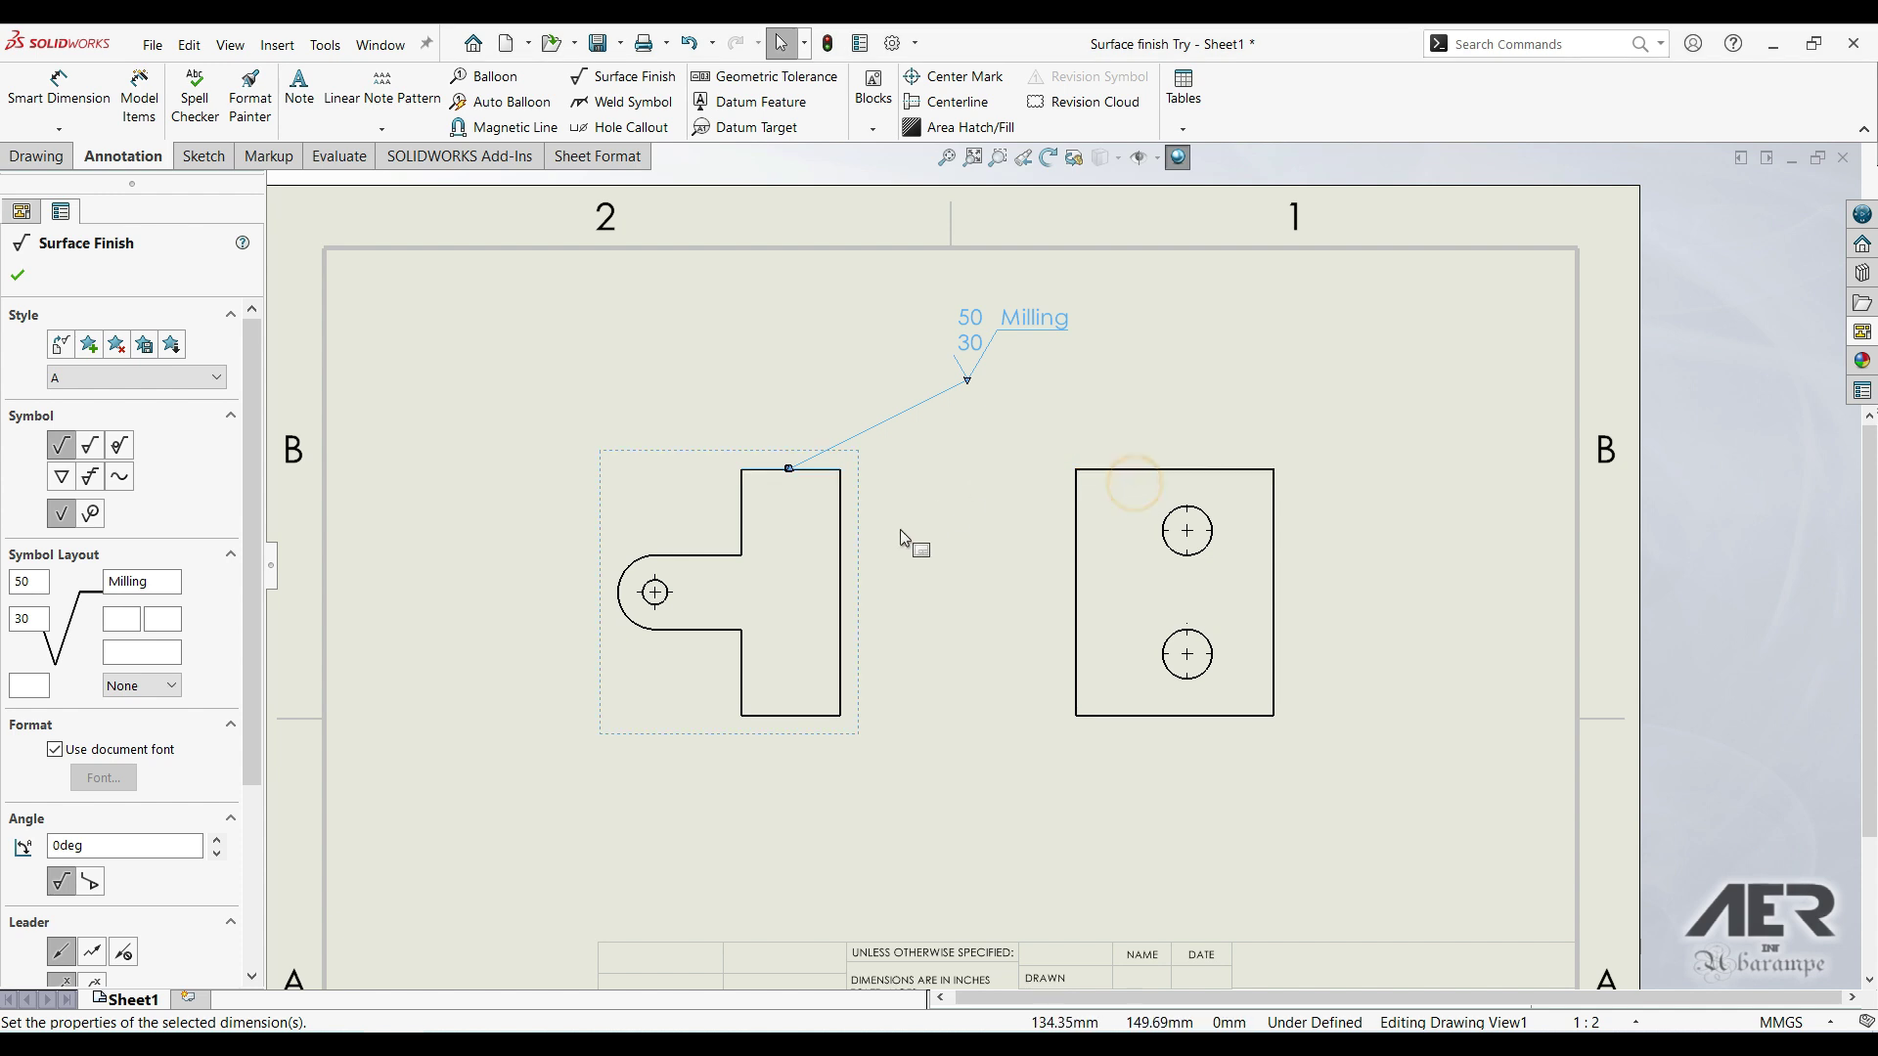
click(17, 277)
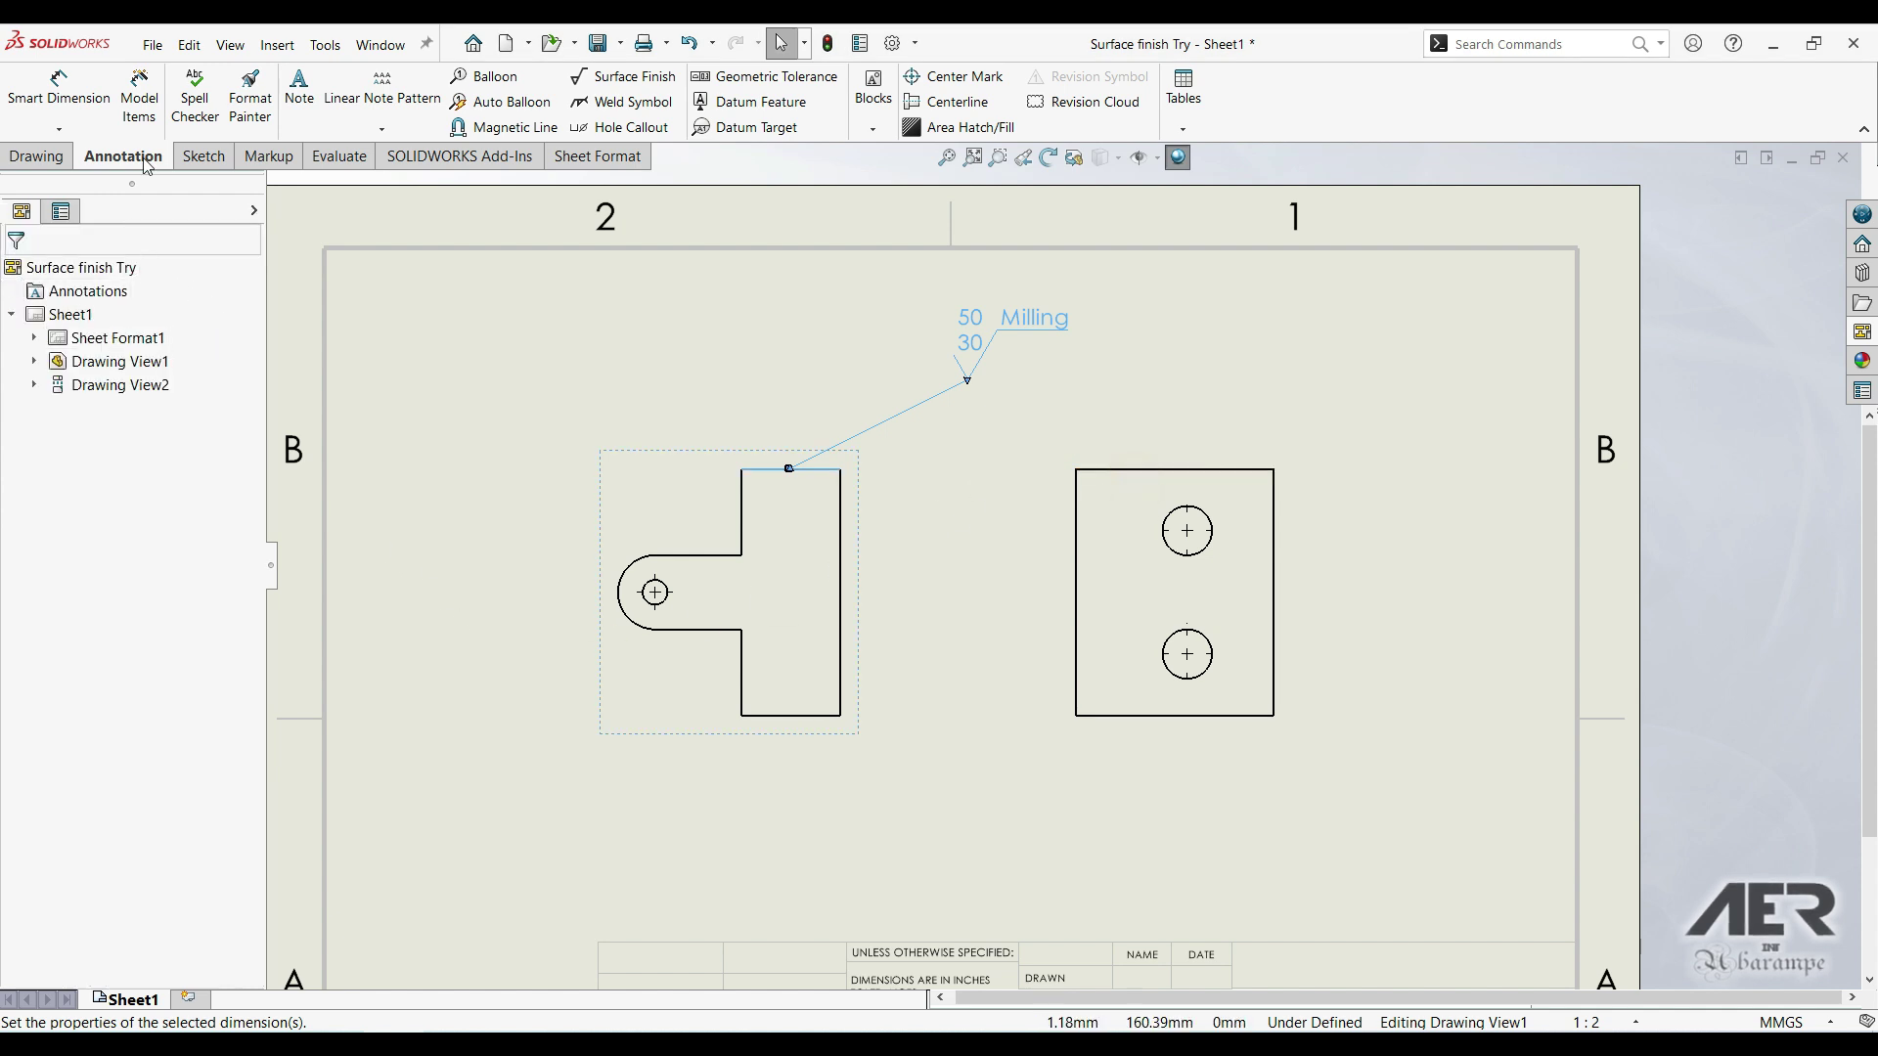
Attach another surface finish symbol using style A to the upper hole of the two-hole view, placing its text above the view.
click(594, 79)
click(137, 377)
click(71, 416)
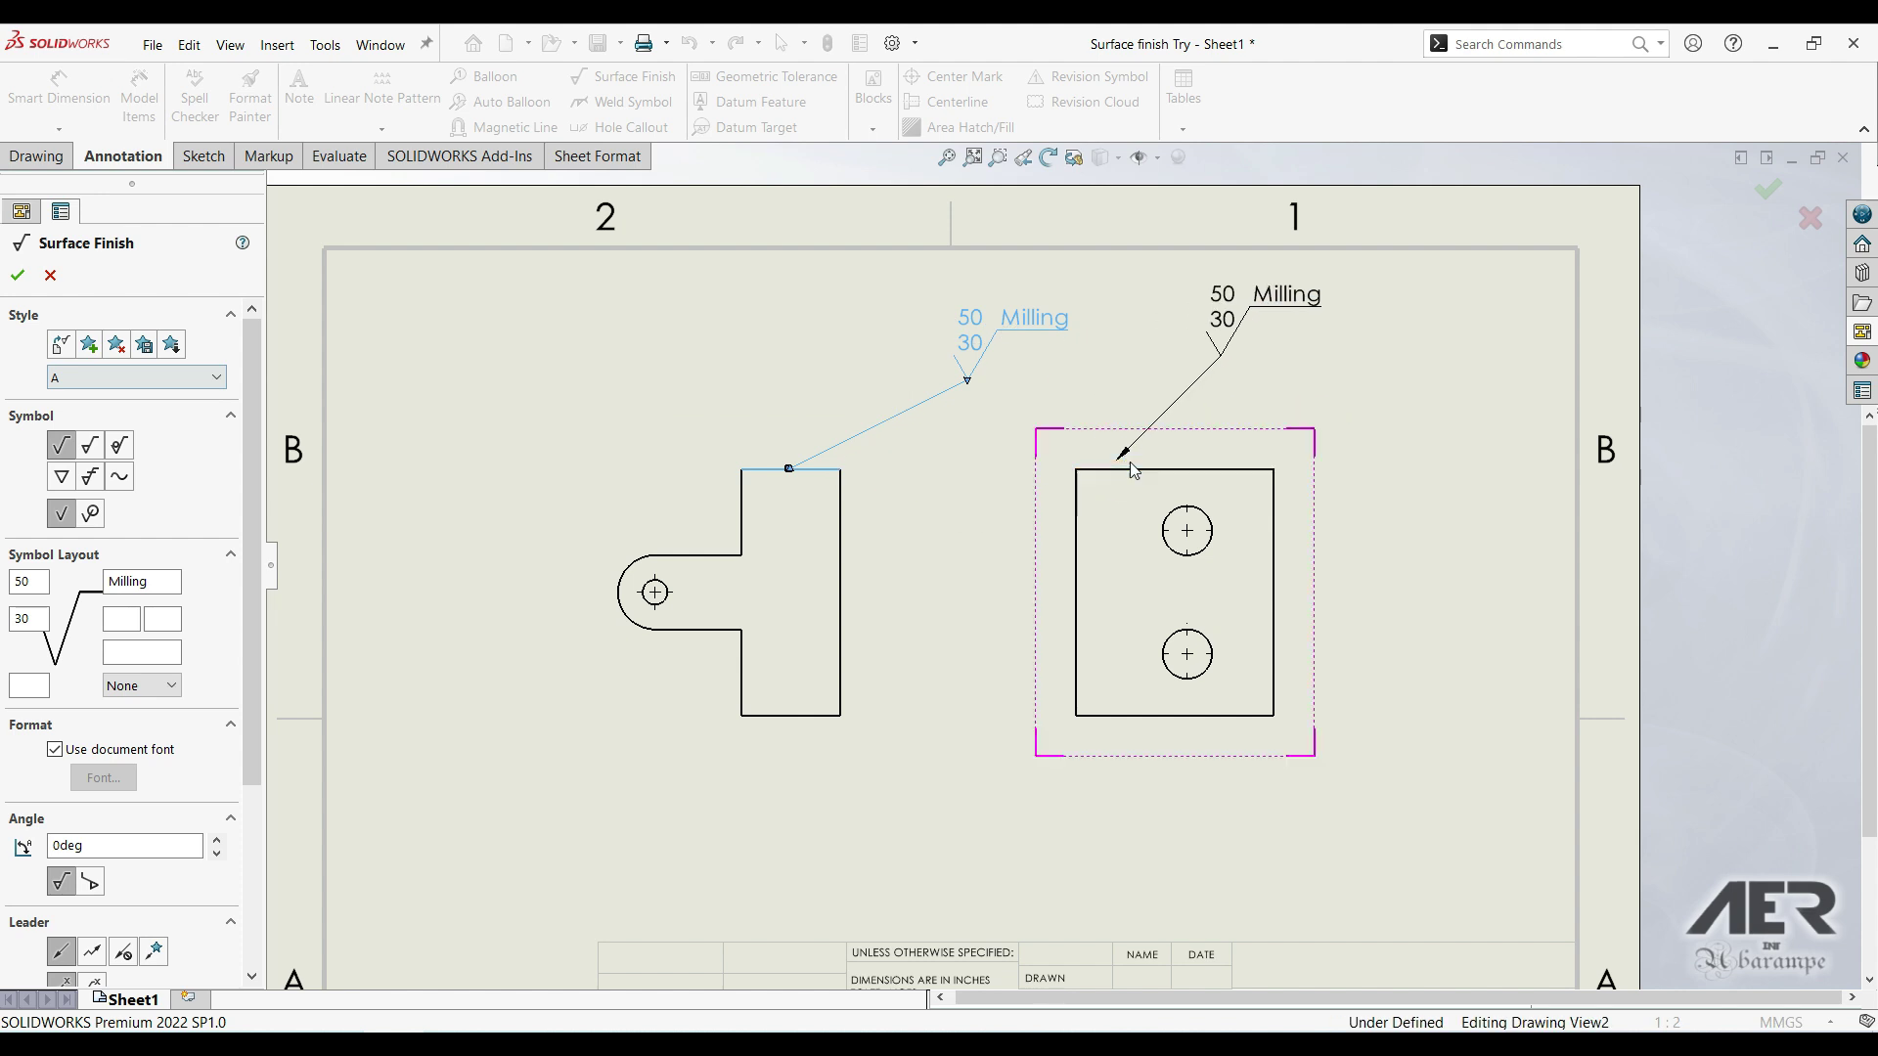
click(1209, 526)
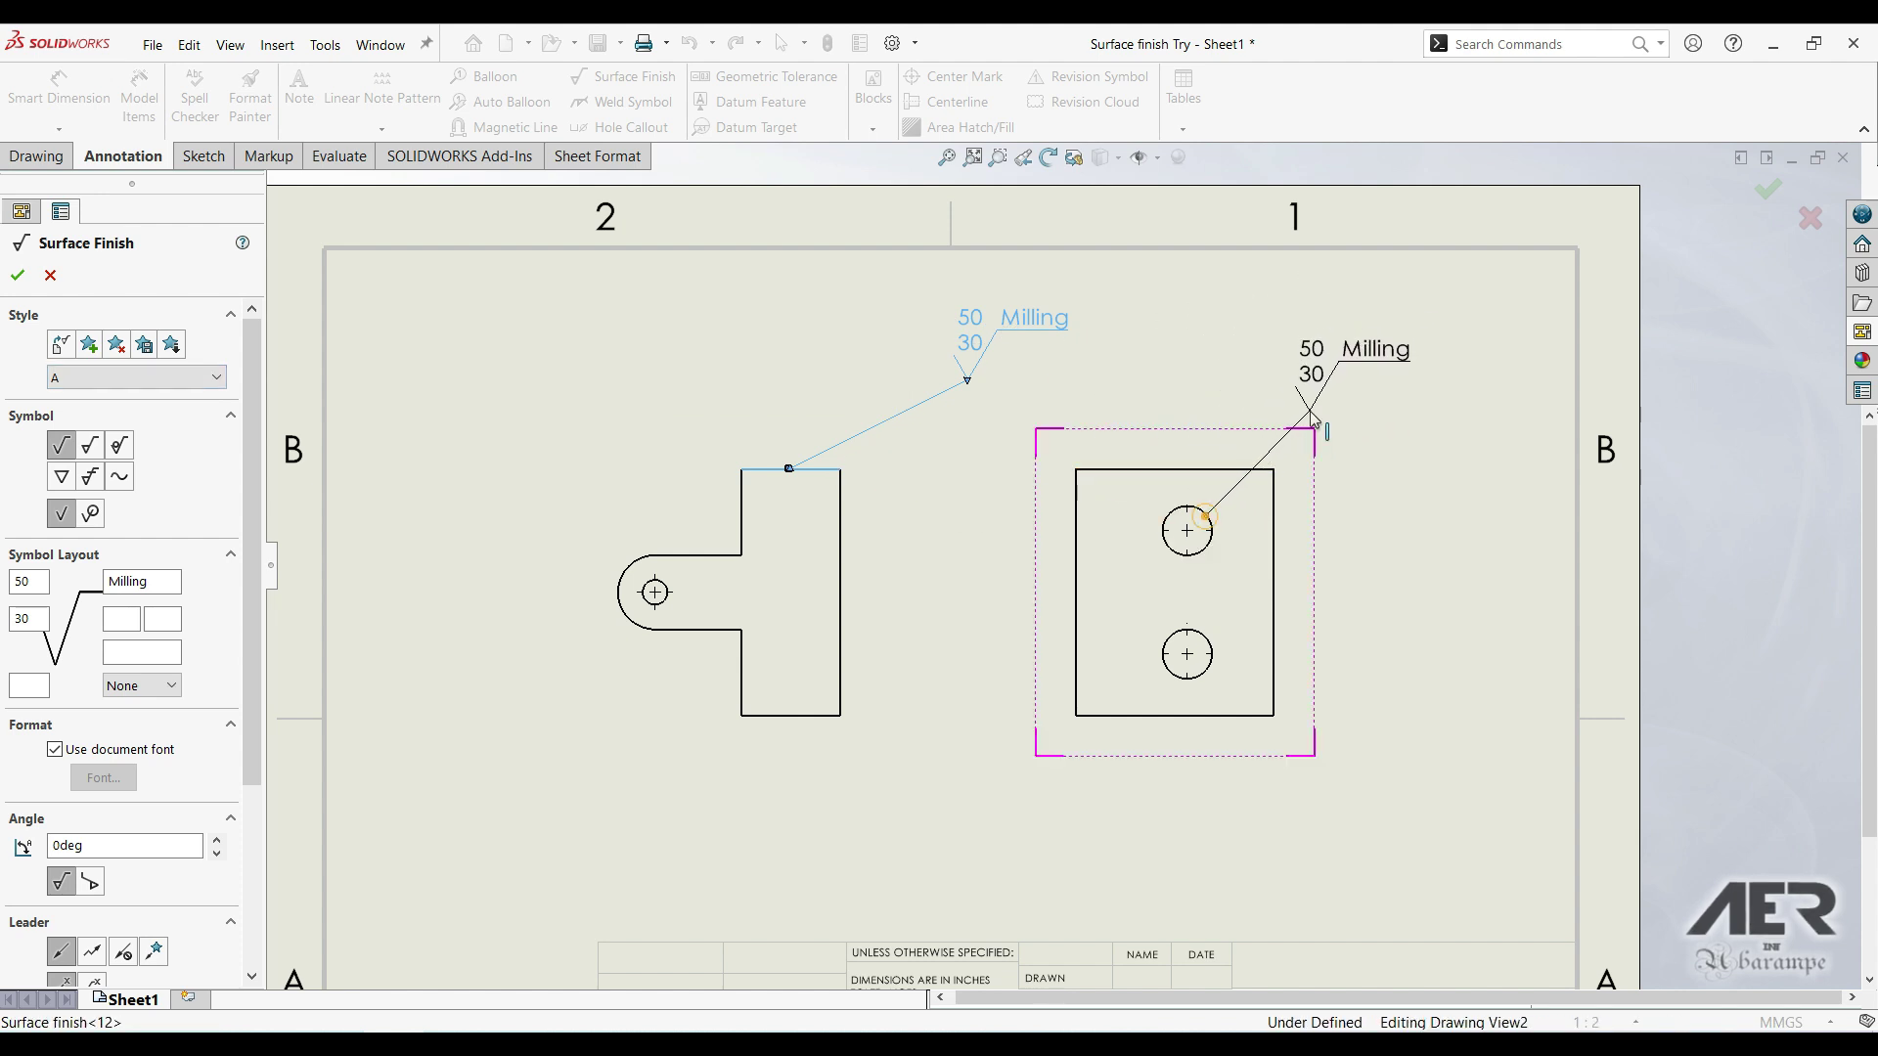
click(1220, 362)
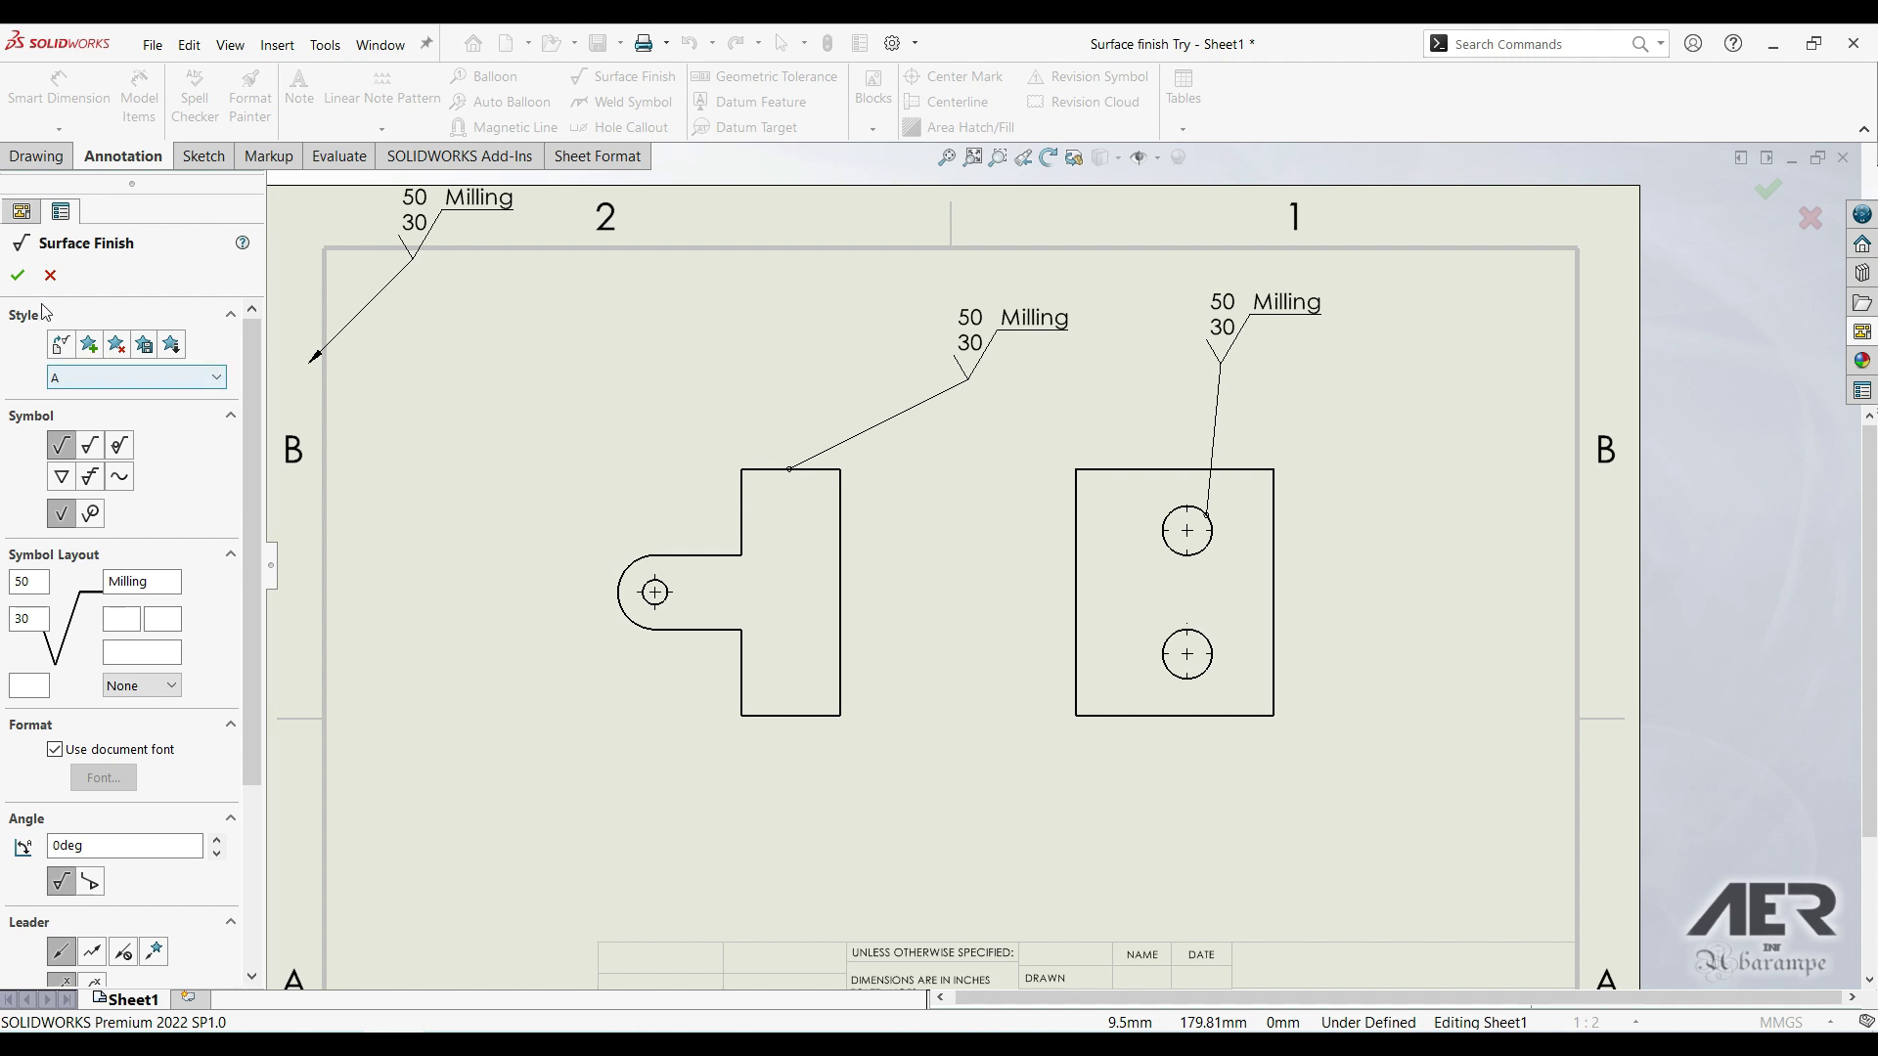
click(17, 277)
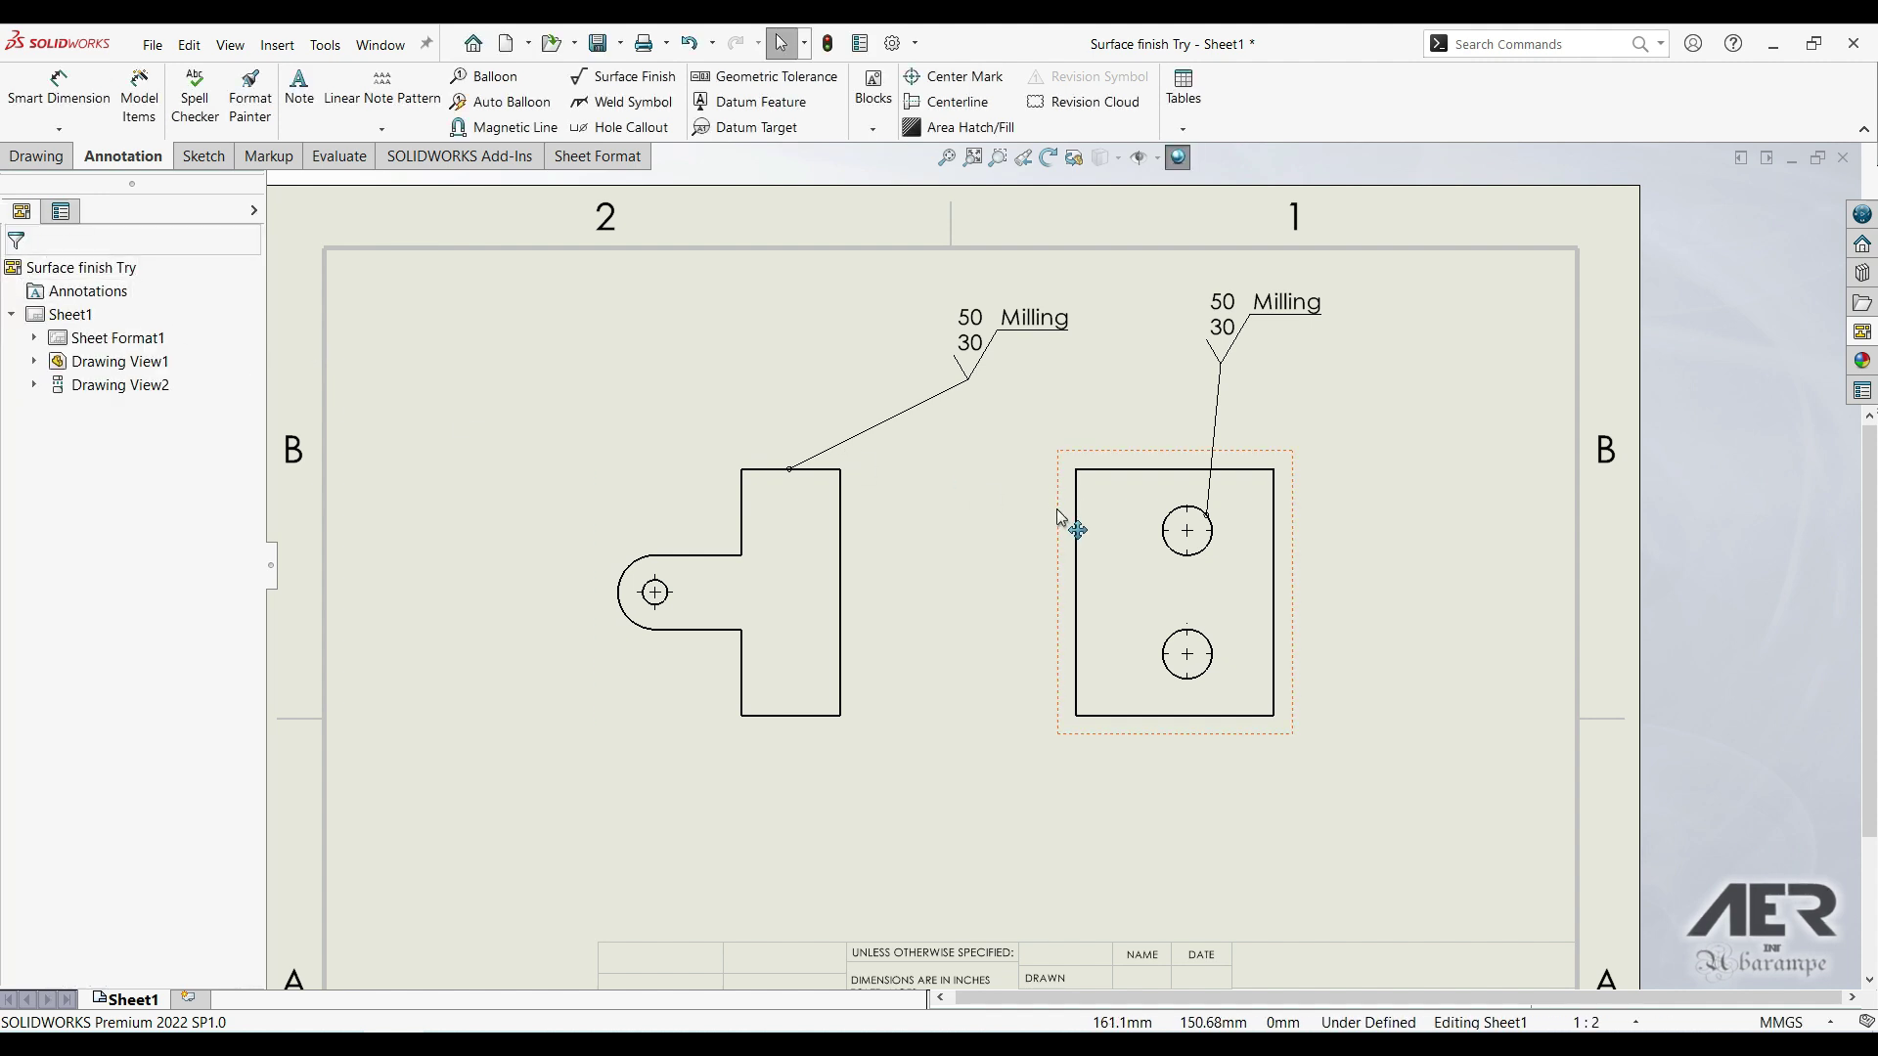
scroll(983, 647, up, 4)
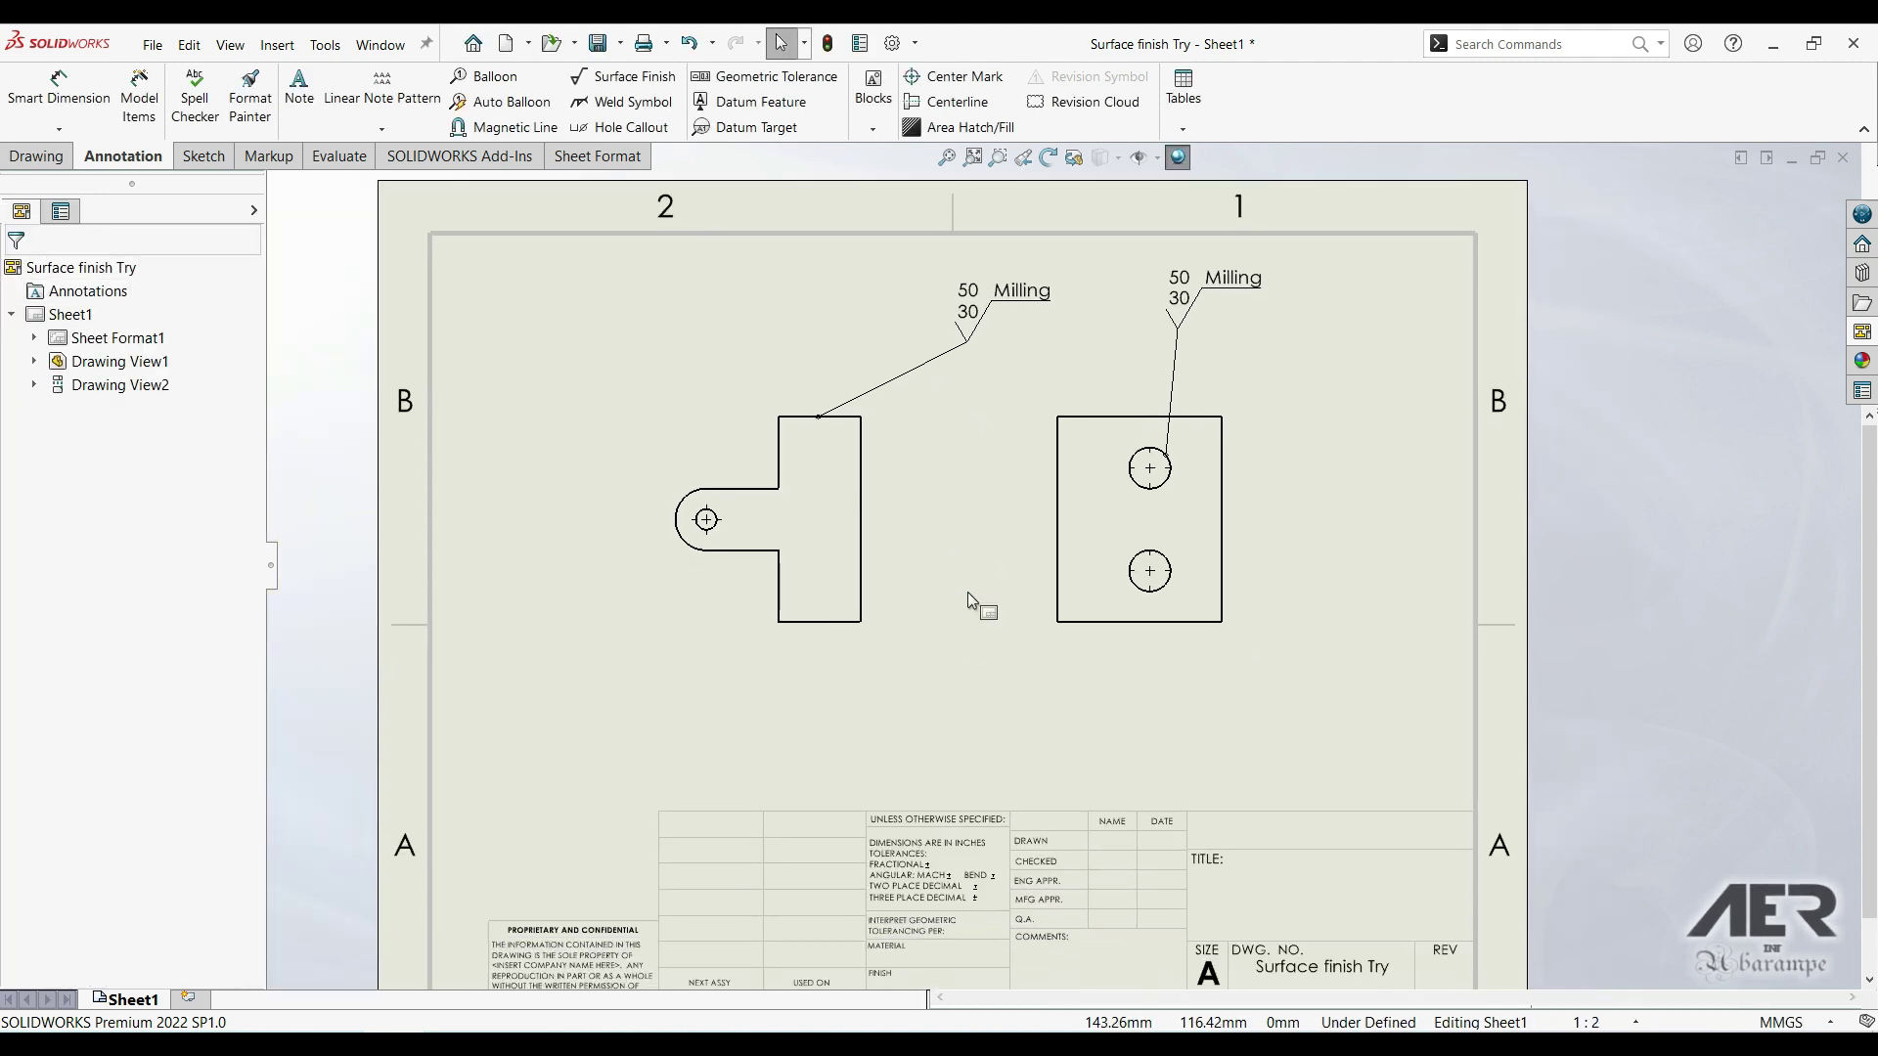
mouse_move(966, 591)
middle_down()
mouse_move(972, 528)
mouse_move(975, 544)
mouse_move(955, 528)
middle_up()
scroll(1029, 469, down, 1)
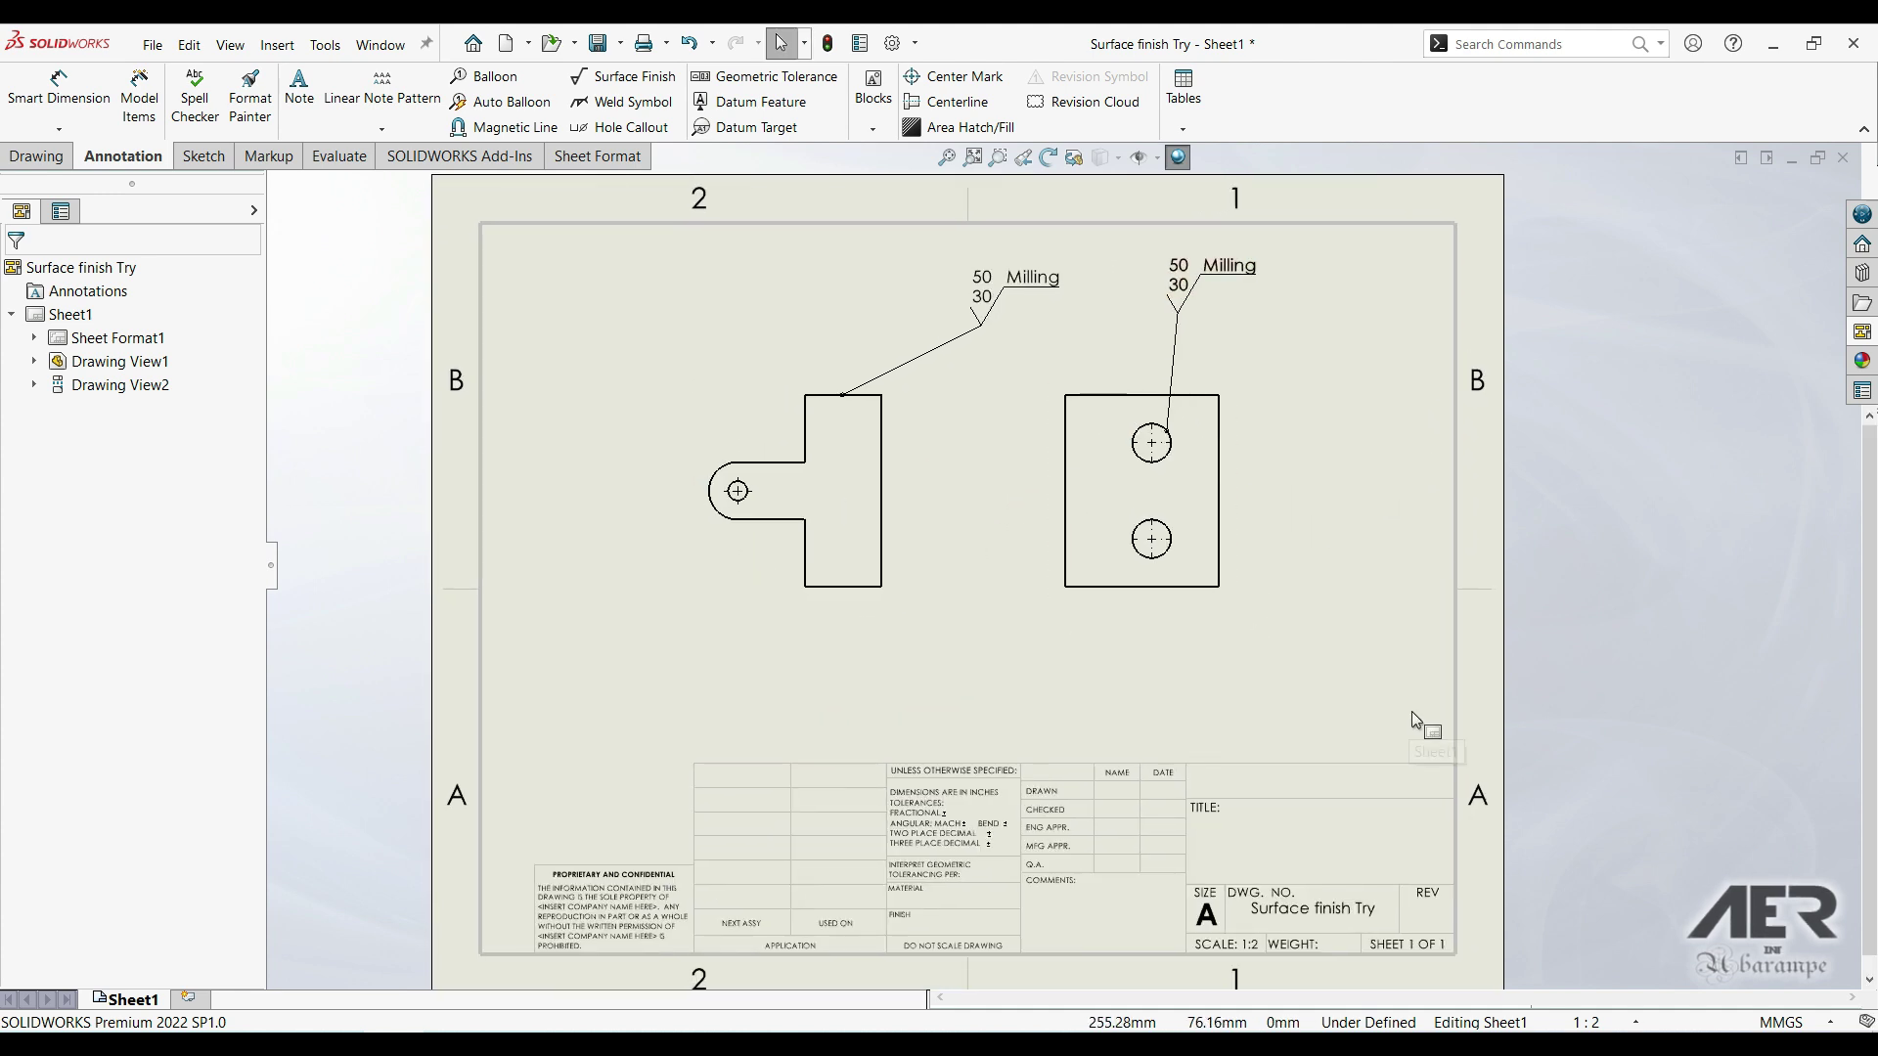